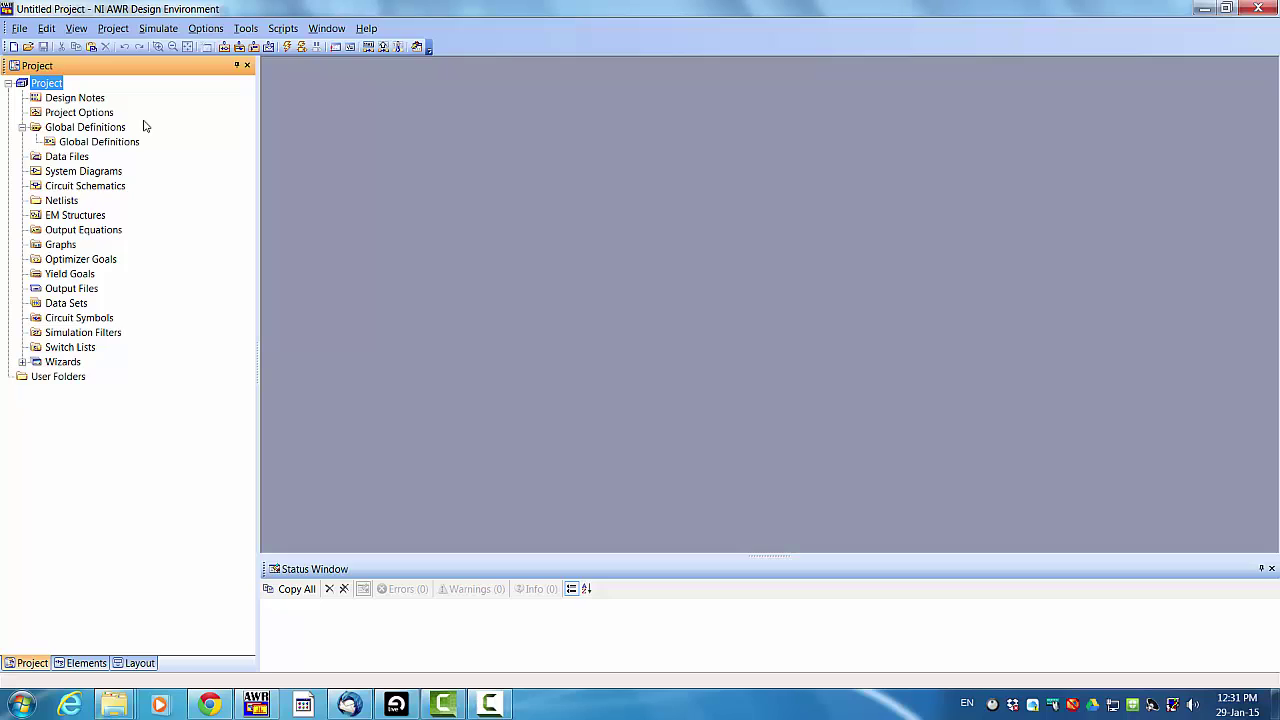
- Open the project options and set the frequency data entry units to kHz
left_click(160, 113)
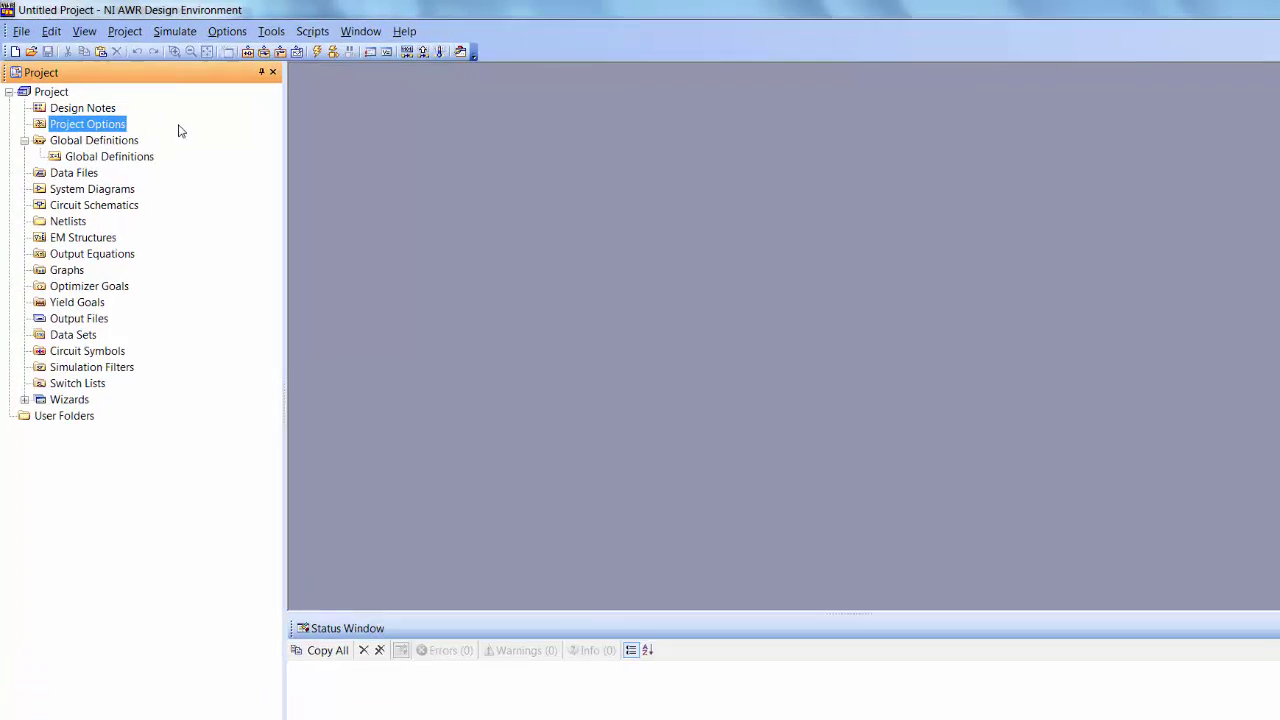
double_click(122, 124)
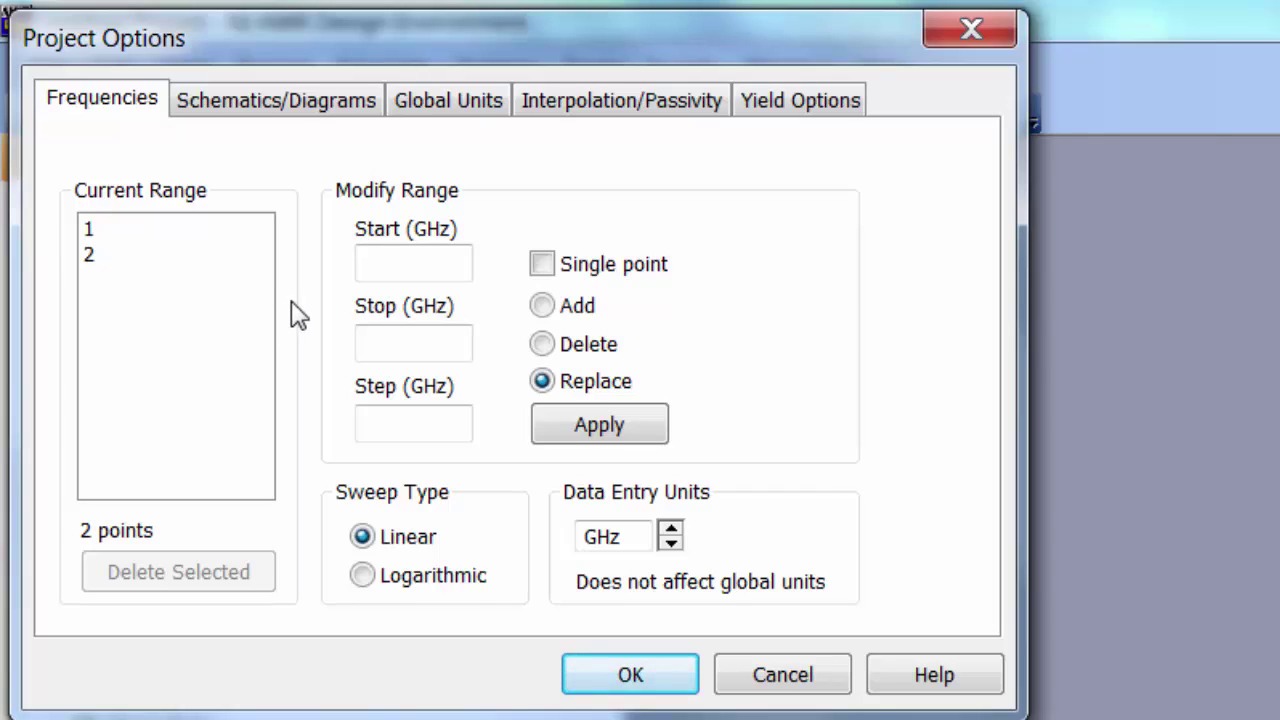
left_click(451, 264)
left_click(441, 423)
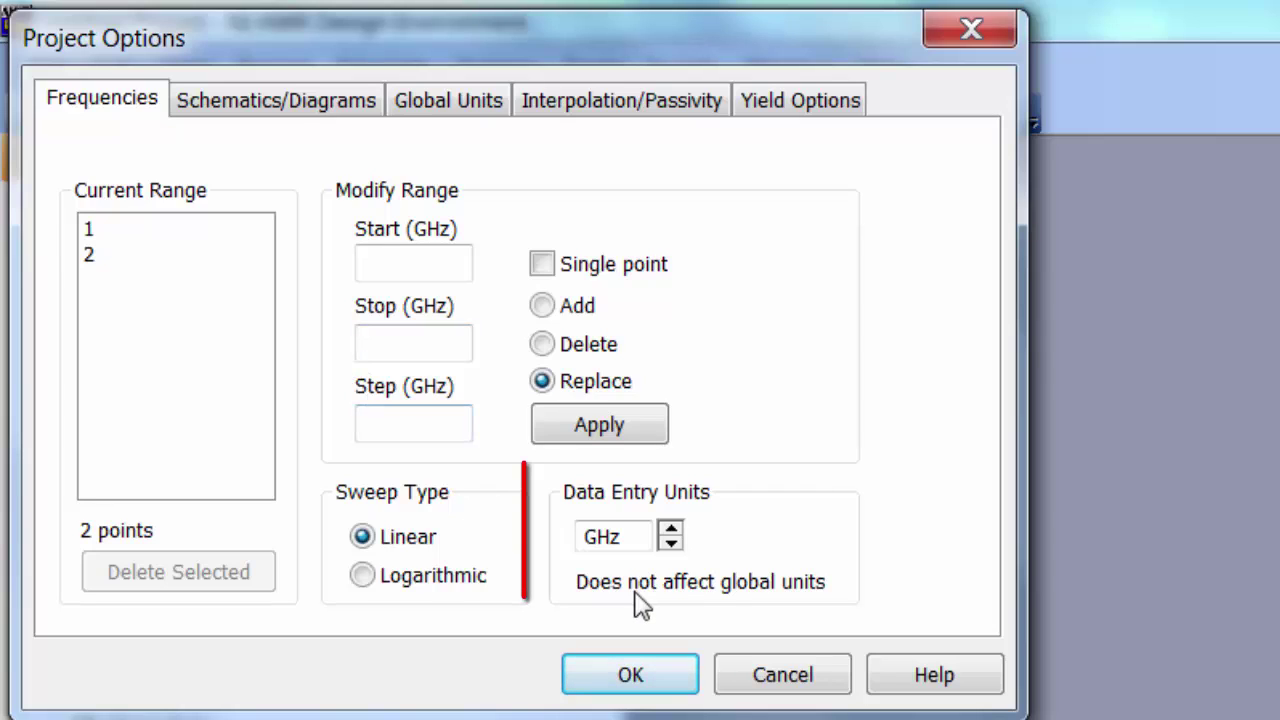
left_click(670, 543)
left_click(670, 543)
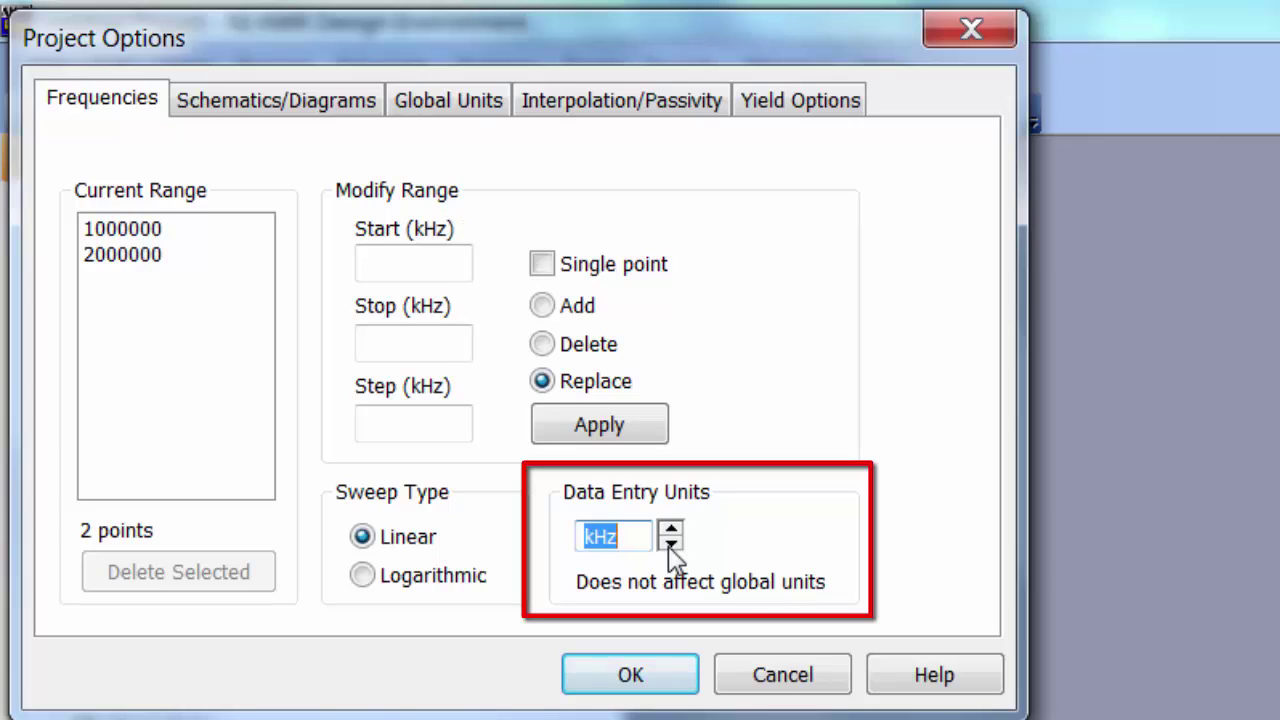
- Replace the project's frequency range with a single point at 1 kHz
left_click(397, 262)
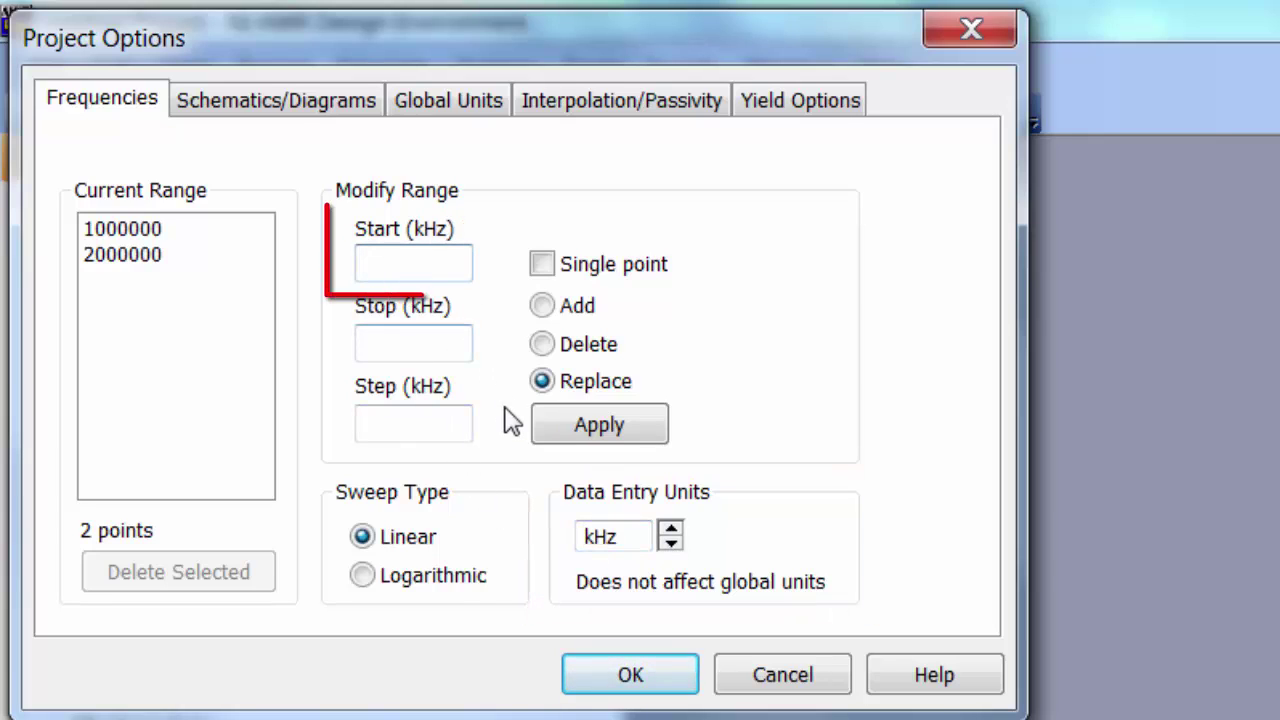
type("1")
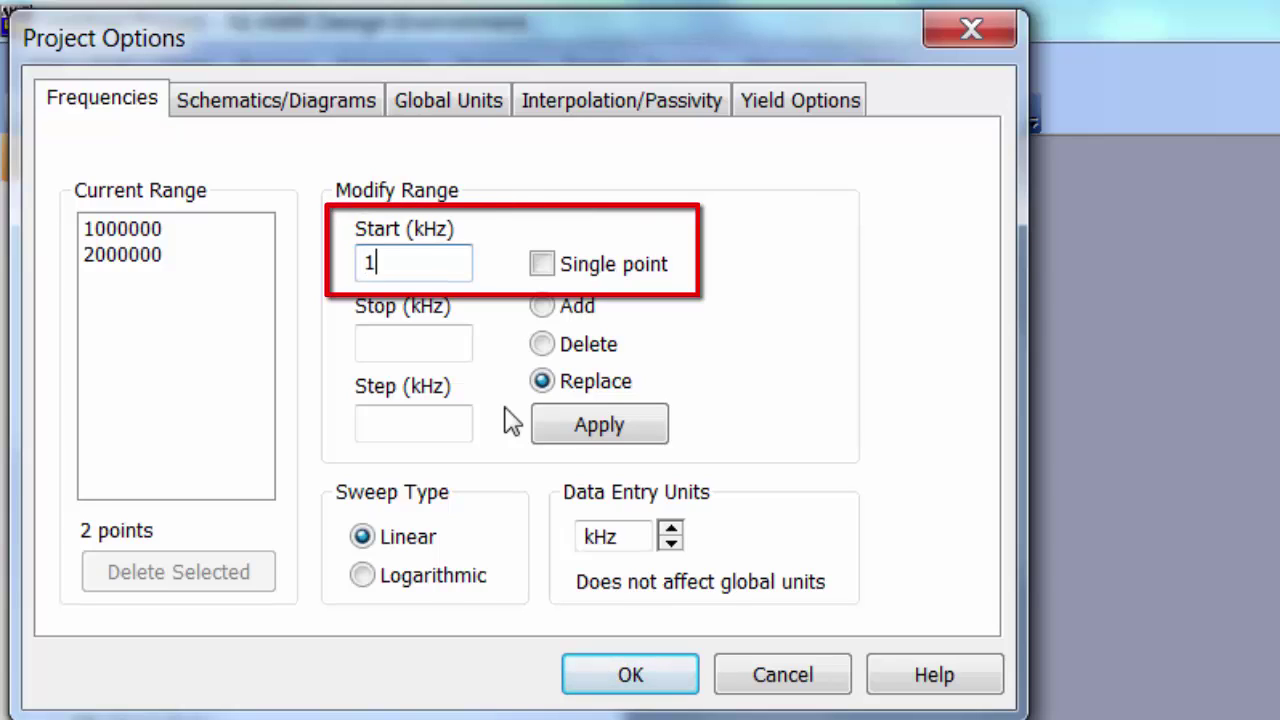
left_click(543, 266)
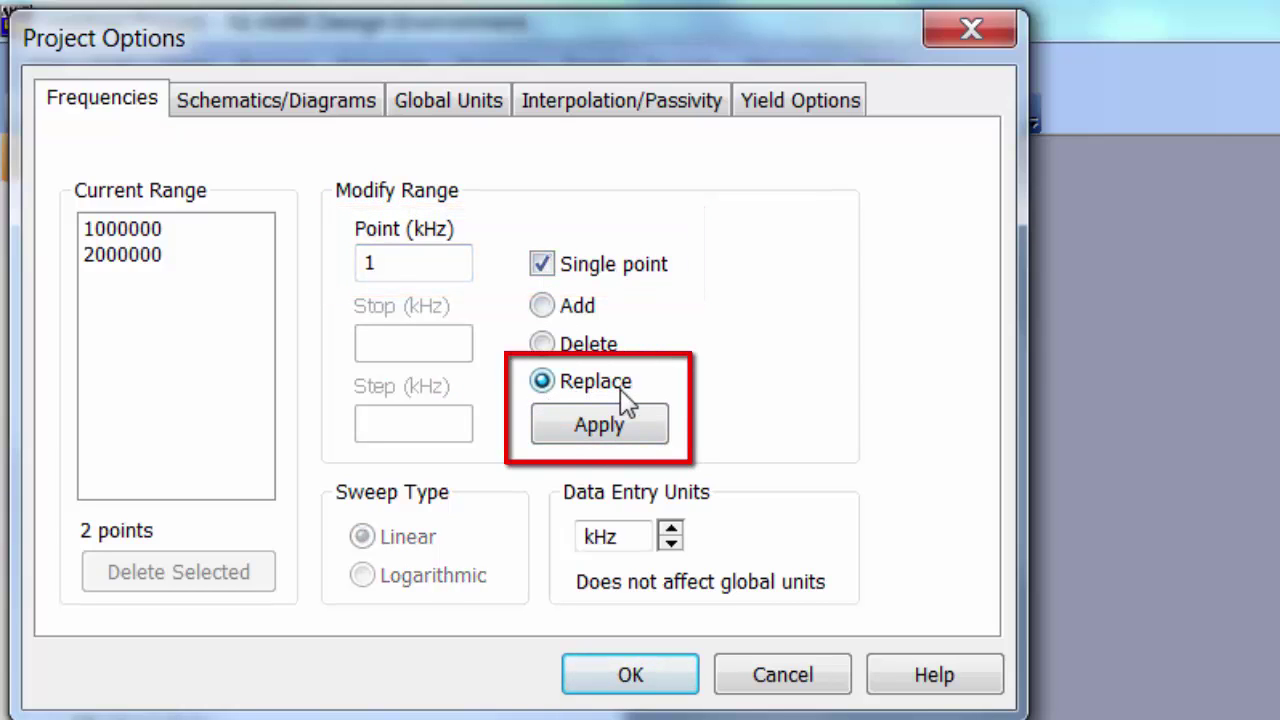
left_click(620, 430)
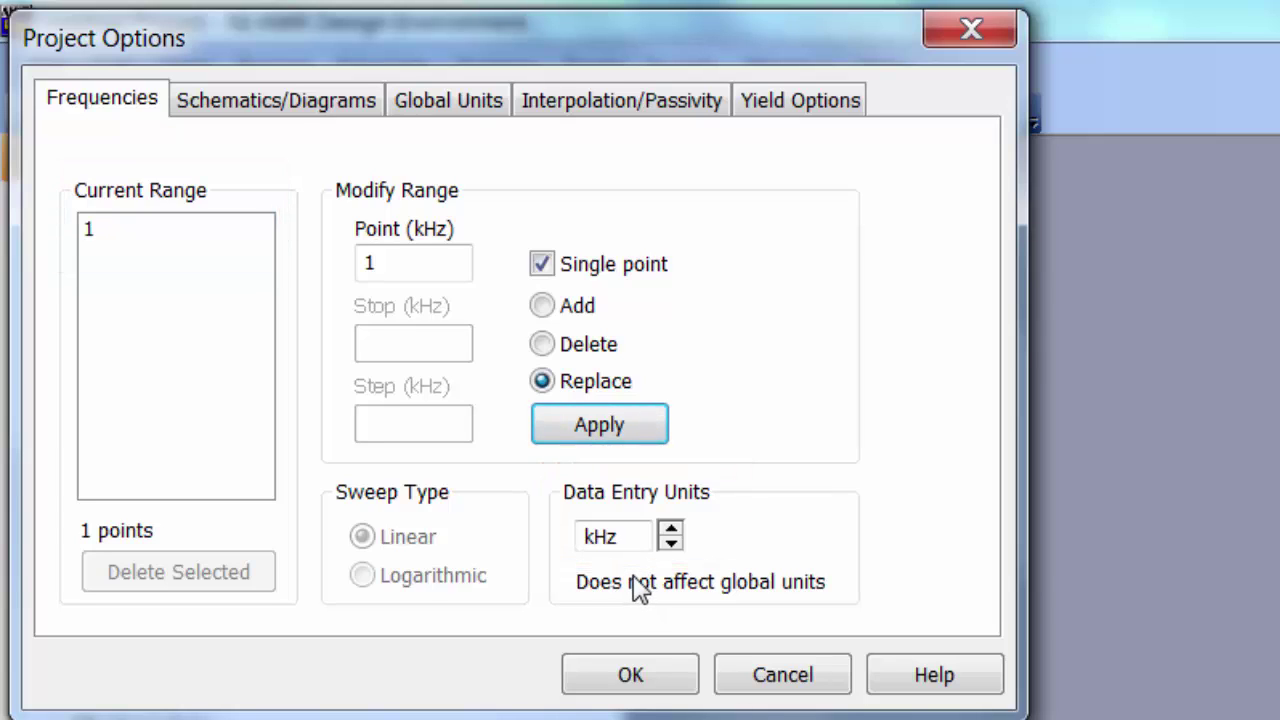
- Set the global units to kHz for frequency and nF for capacitance, then recheck the project's frequency settings
left_click(449, 124)
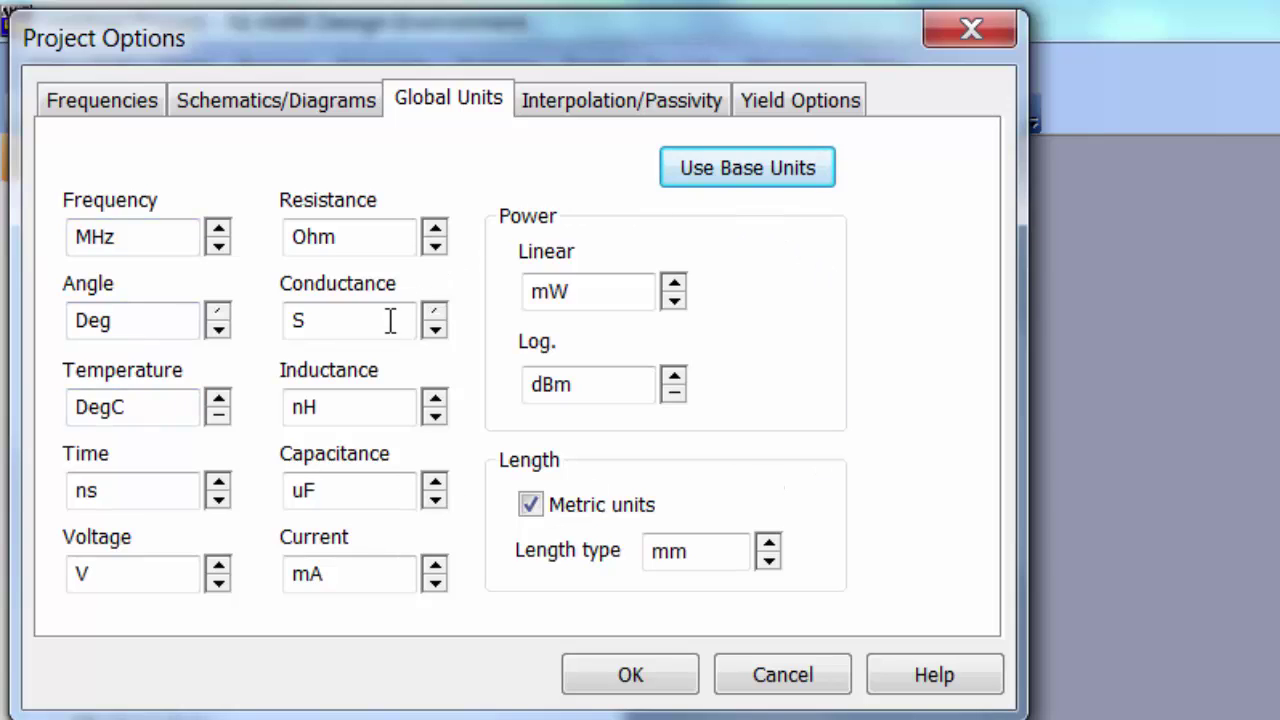
left_click(218, 246)
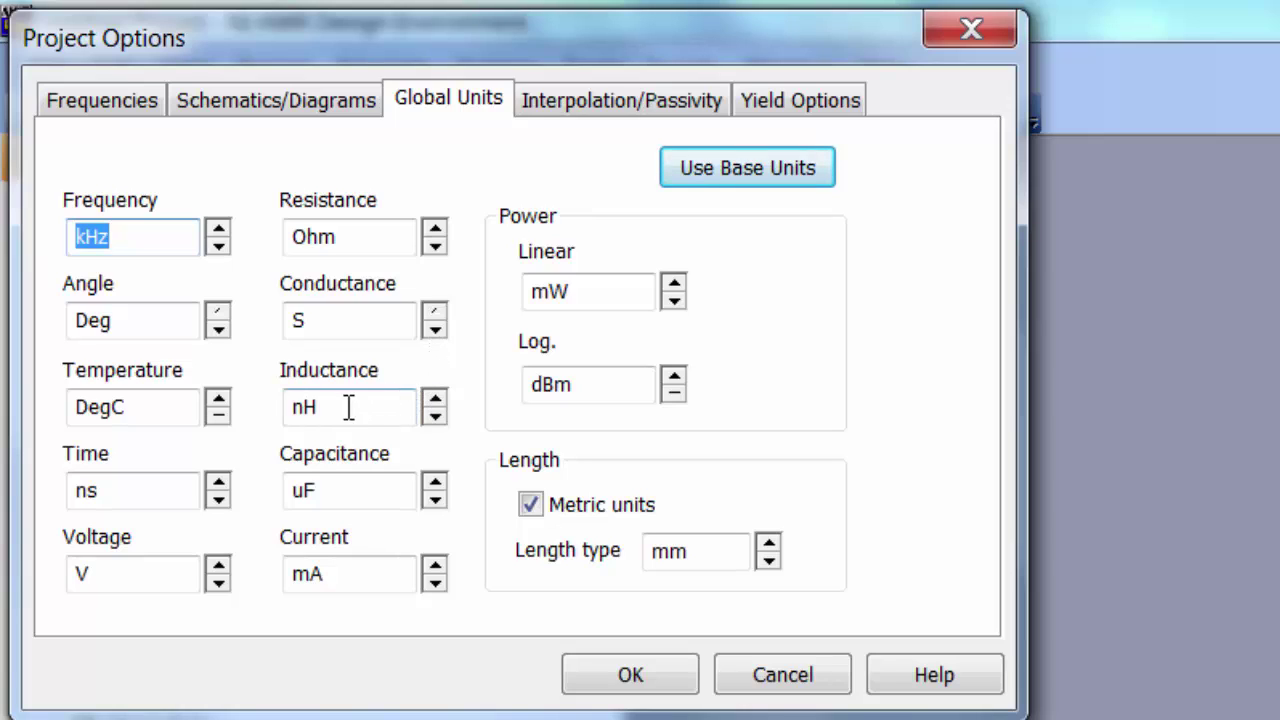
left_click(434, 499)
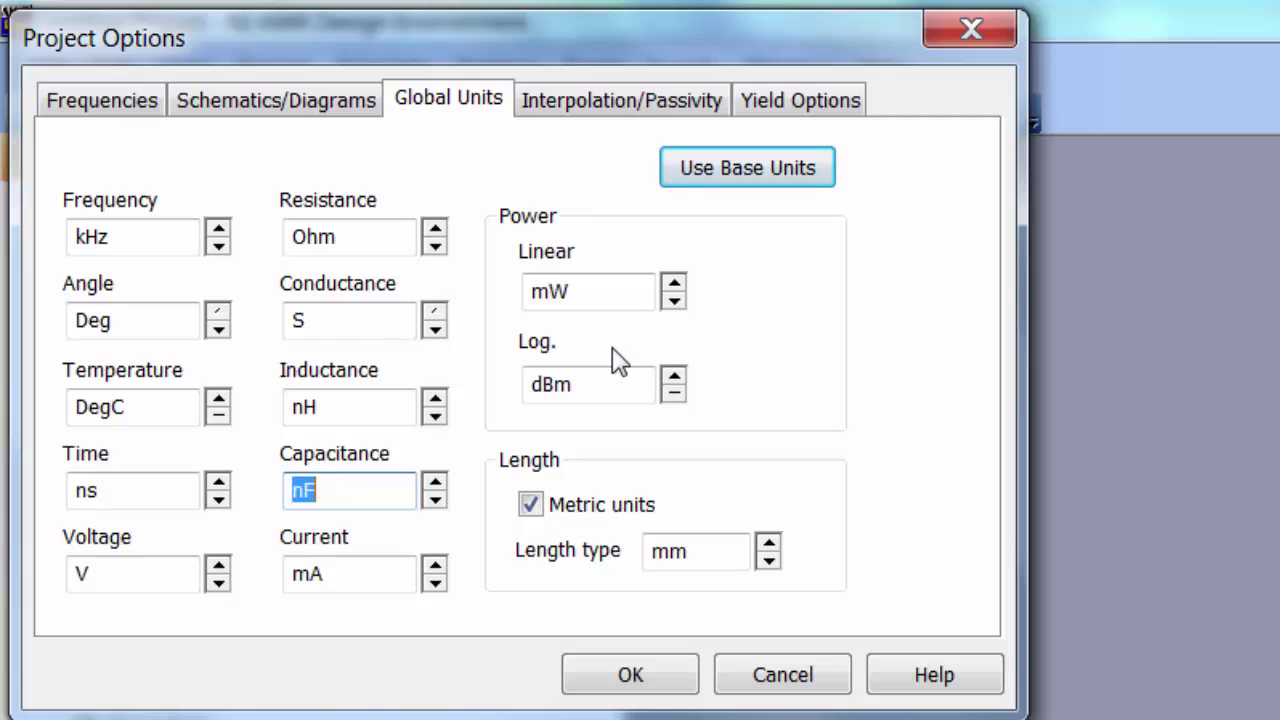
left_click(649, 684)
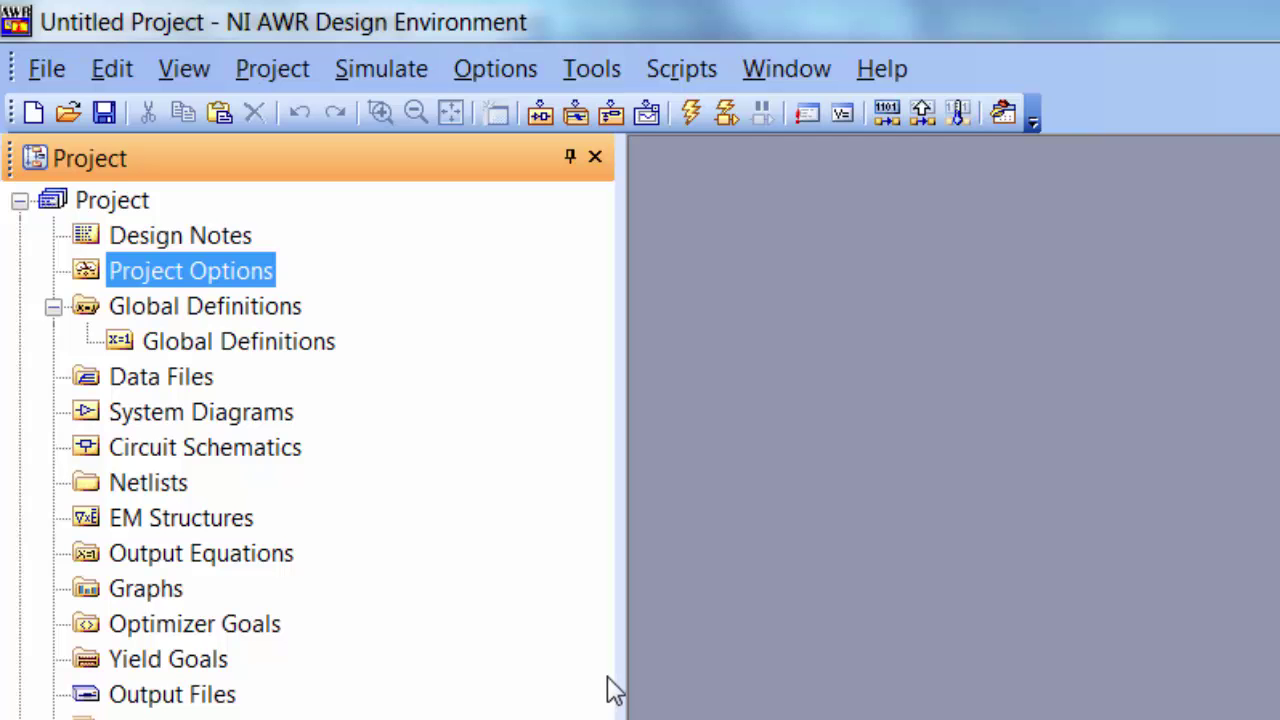
double_click(146, 286)
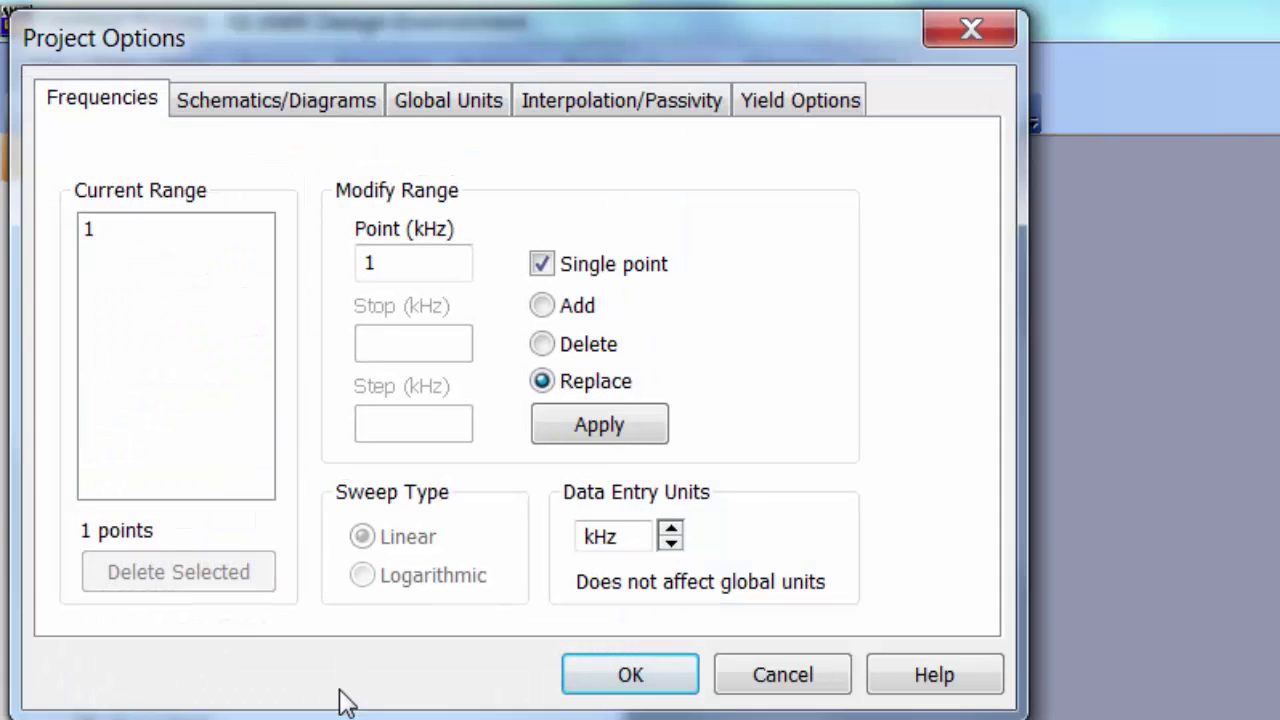
left_click(845, 682)
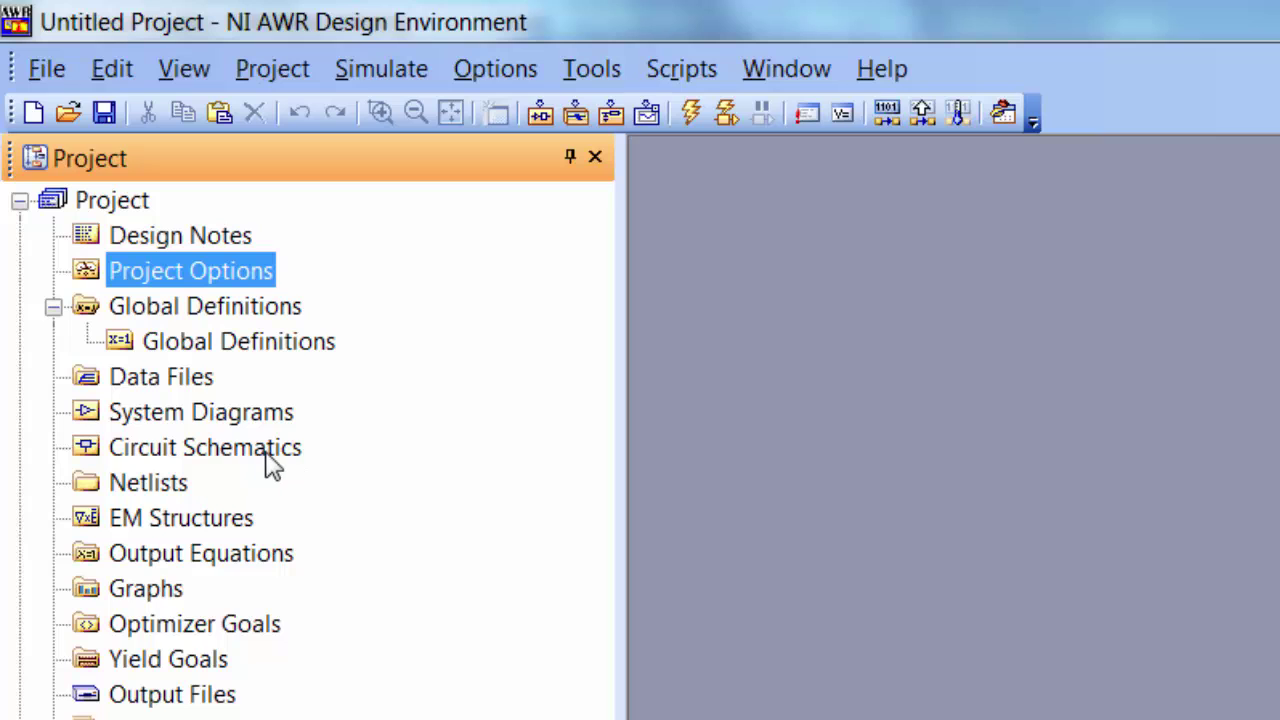
- Create a new circuit schematic named "AC basic circuit"
right_click(272, 465)
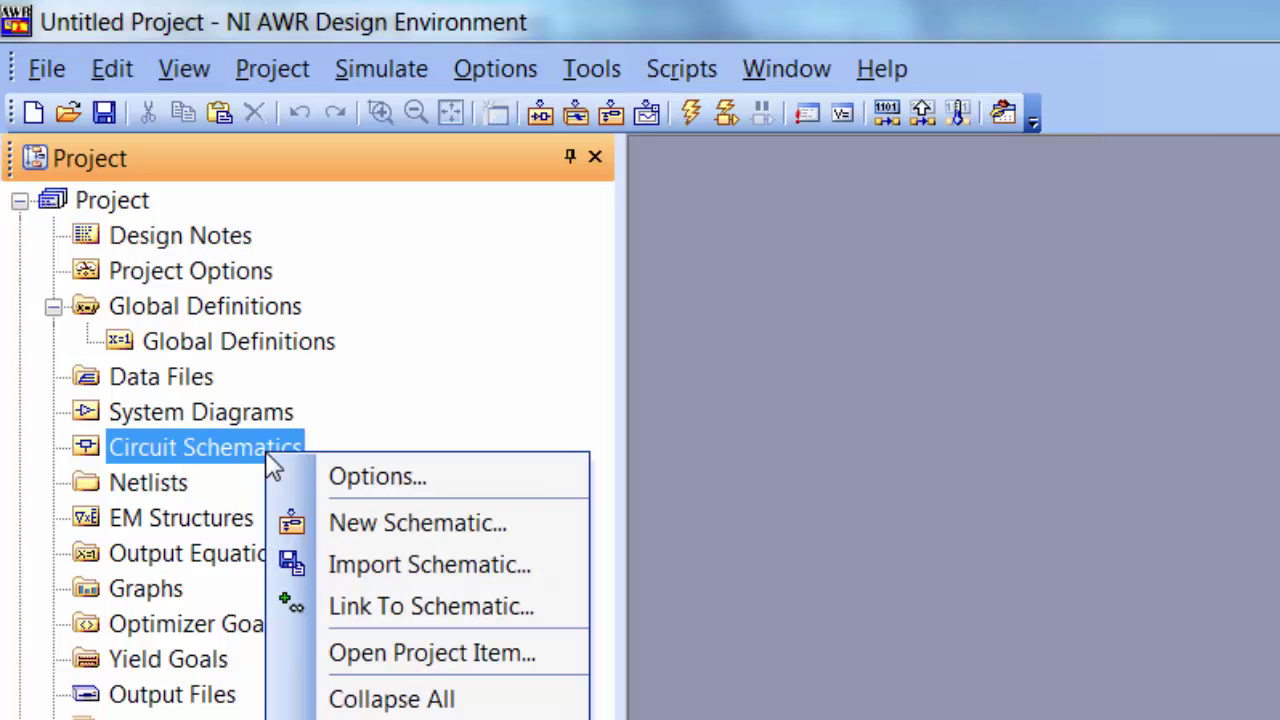
left_click(376, 528)
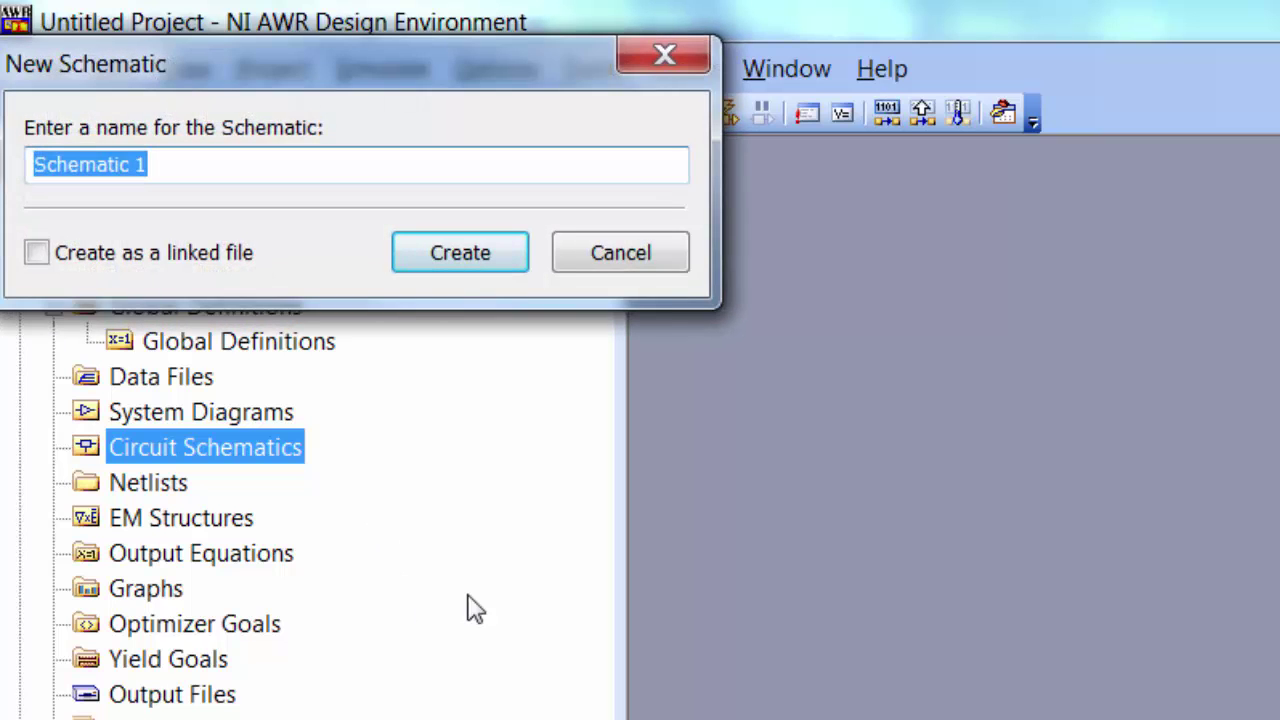
type("AC basic circuit")
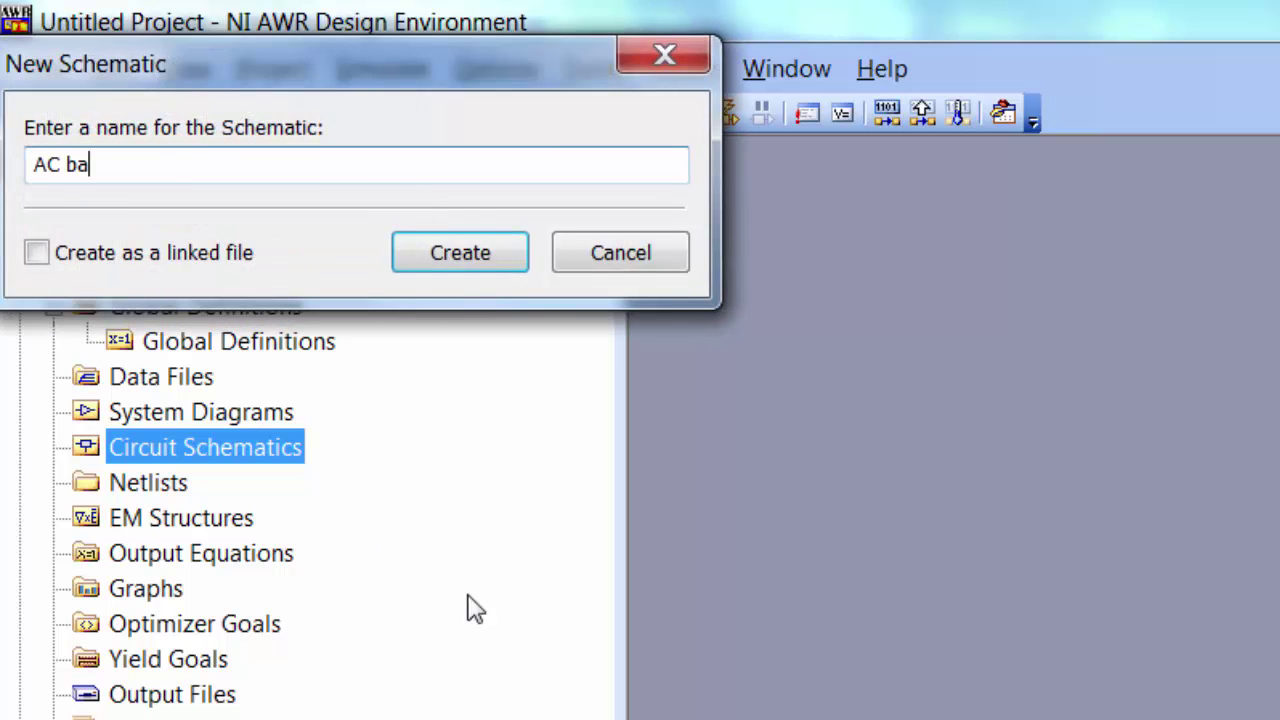
key("Return")
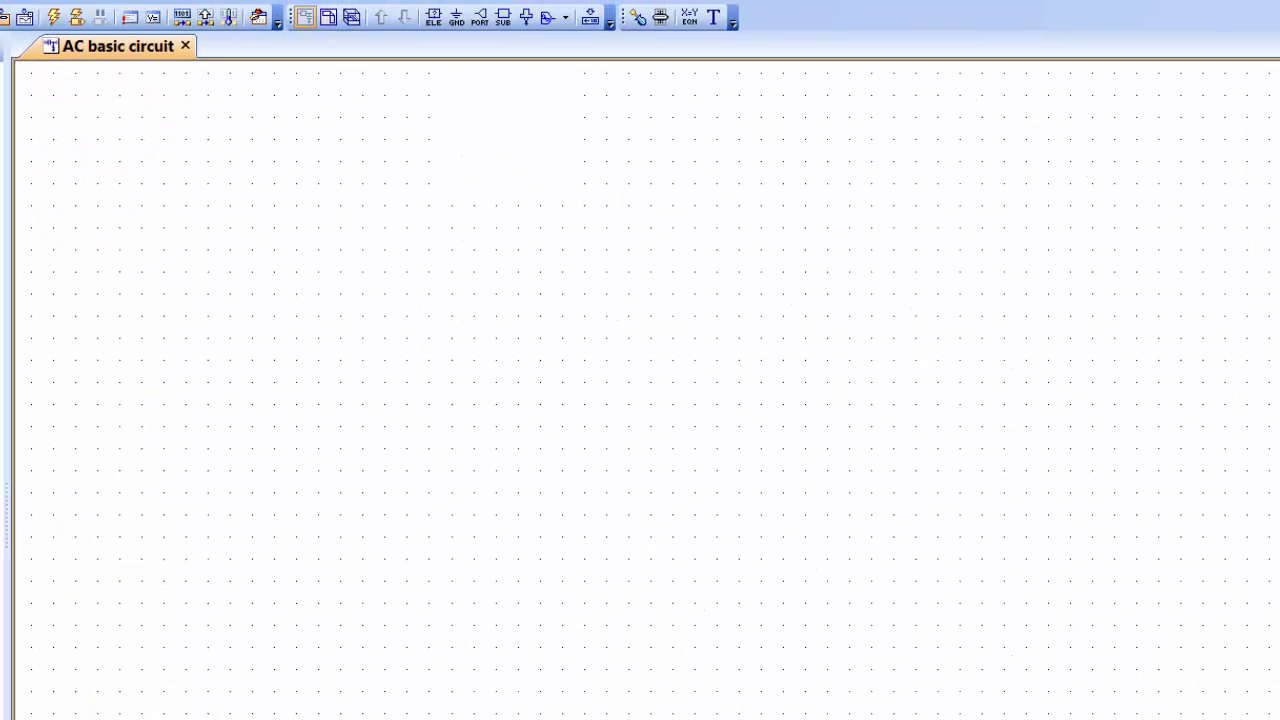
- Find the AC Voltage Source (ACVS) element by filtering descriptions for "ac voltage" and place it in the schematic
key("ctrl+l")
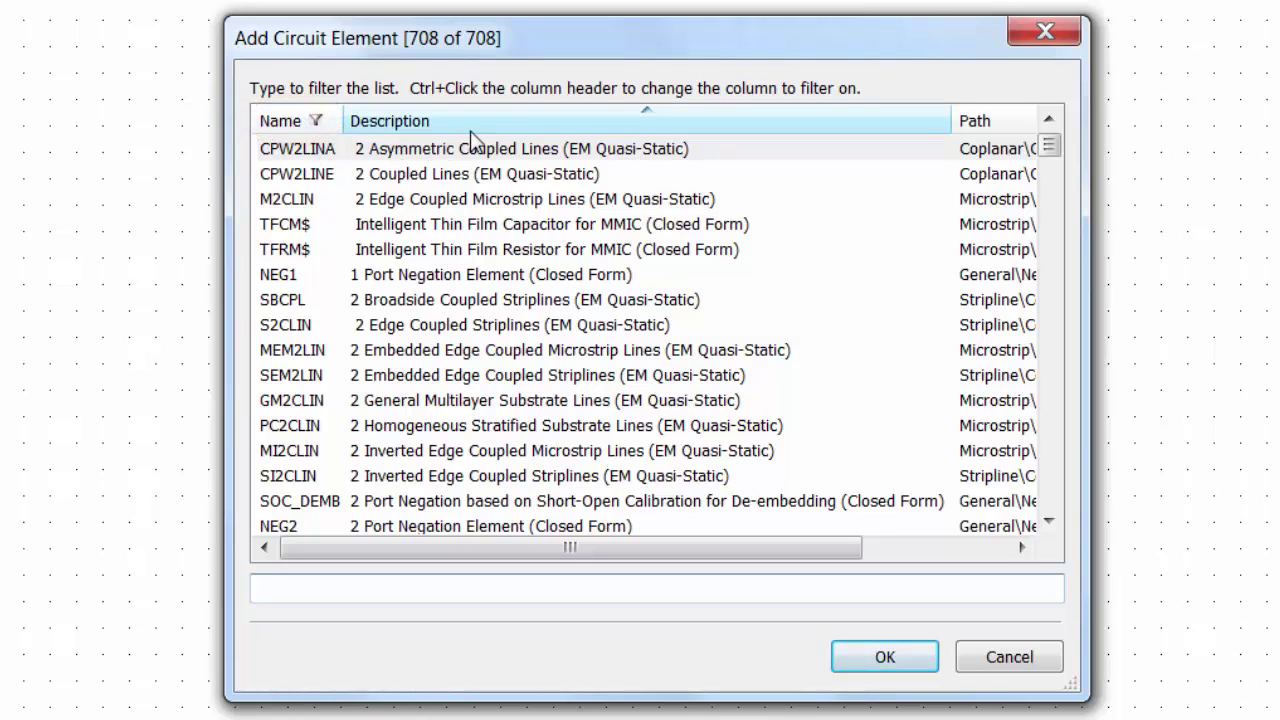
left_click(552, 121, "ctrl")
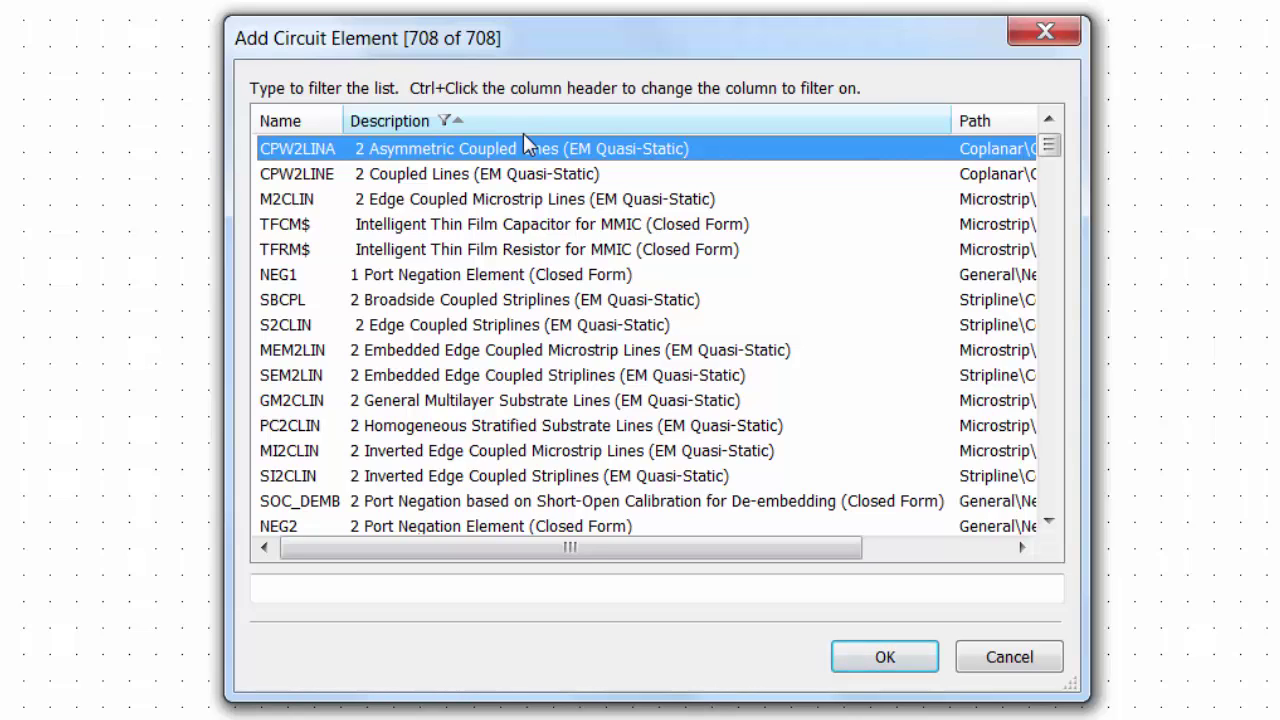
left_click(559, 585)
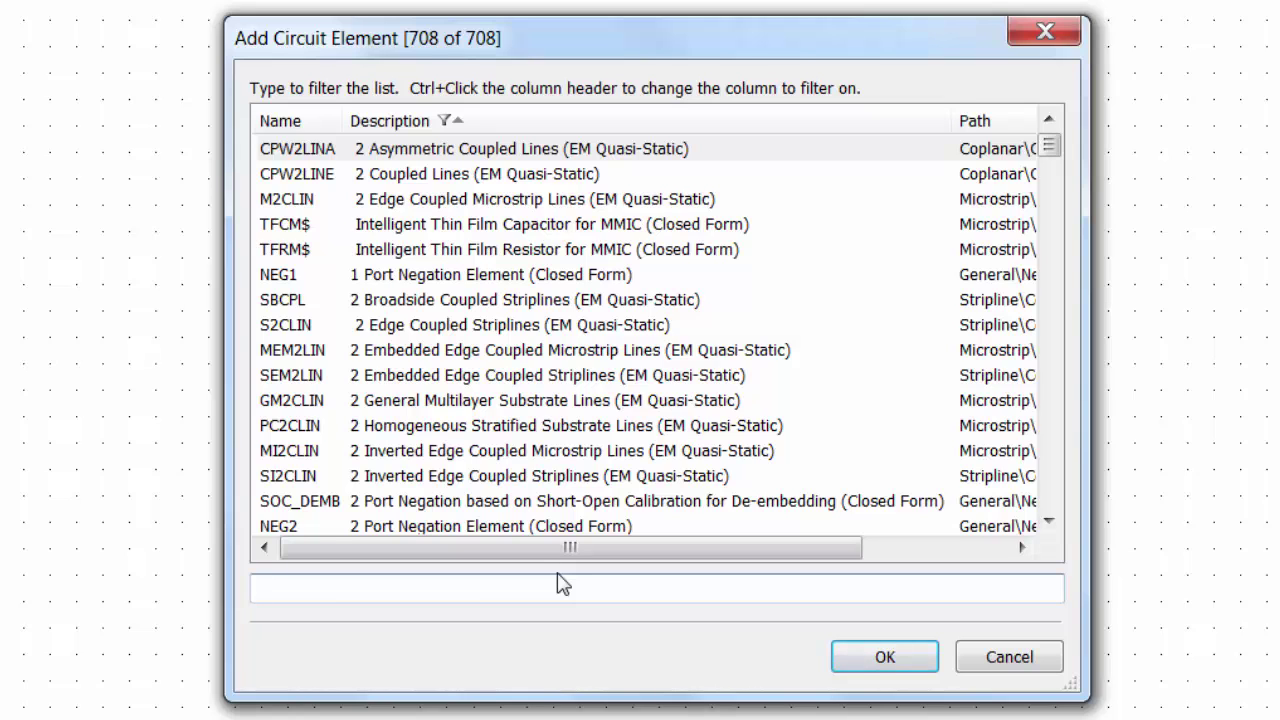
type("ac voltage")
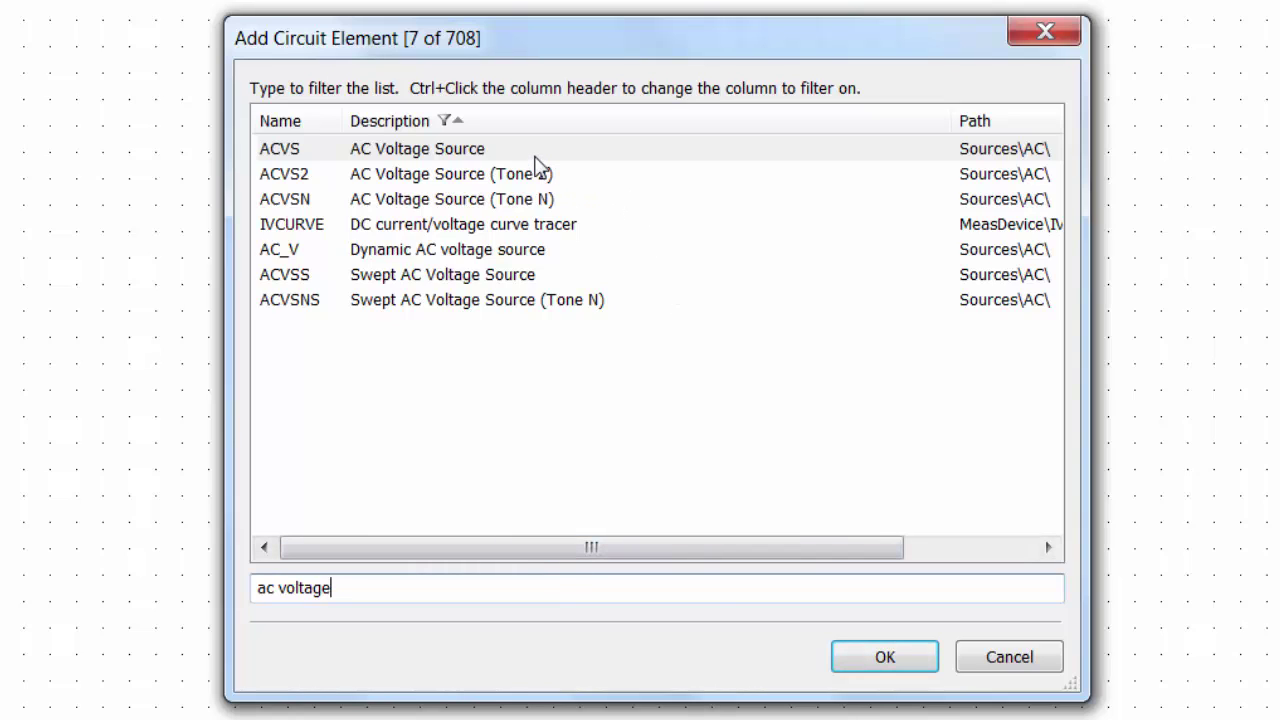
left_click(534, 153)
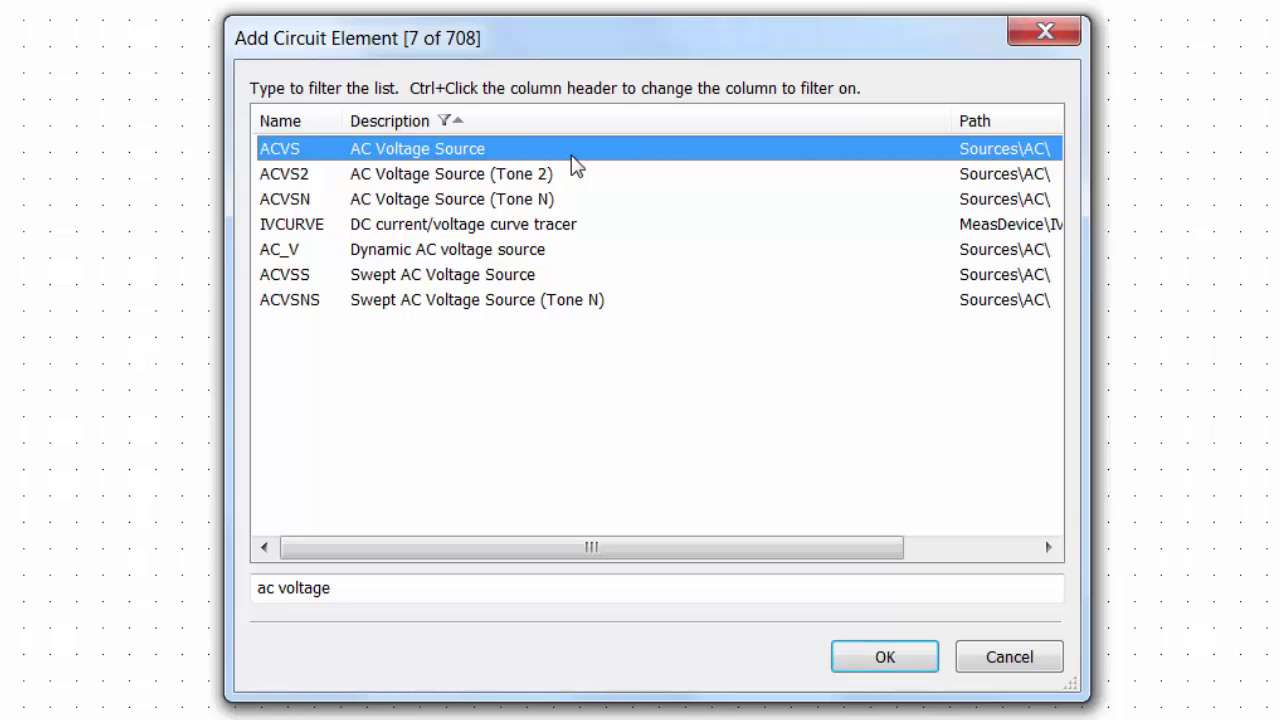
double_click(573, 160)
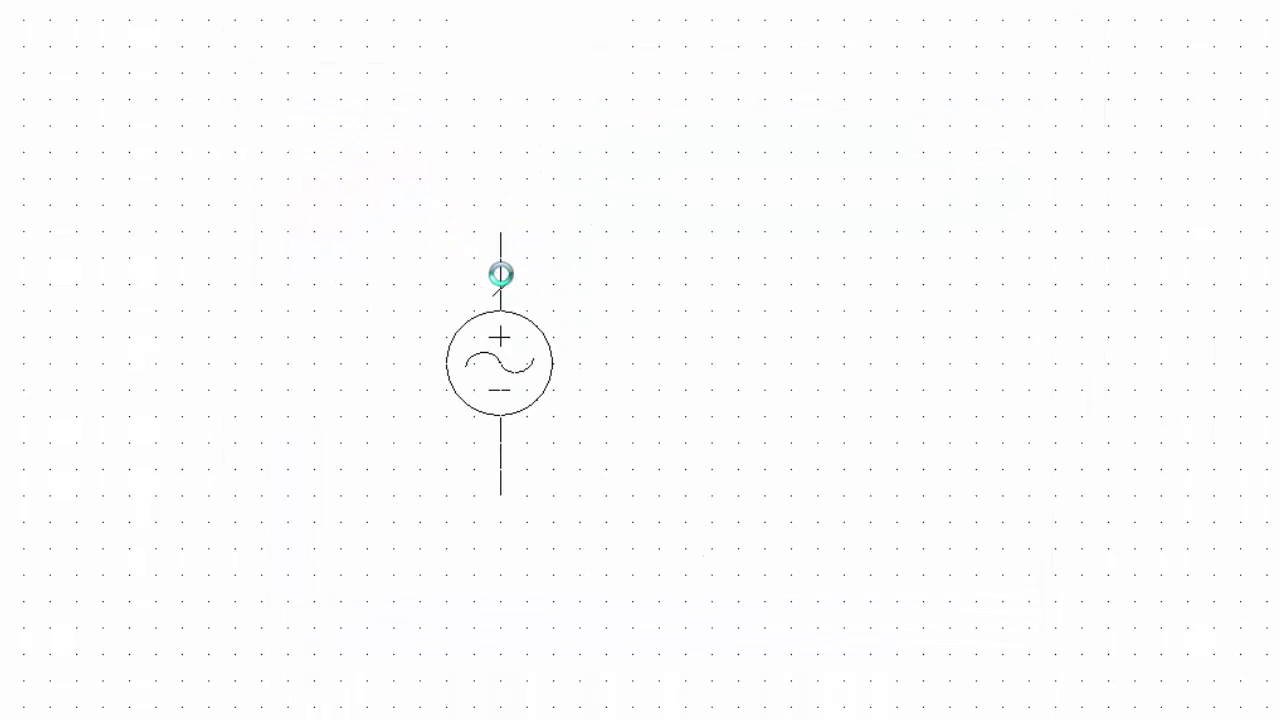
left_click(501, 278)
left_click(709, 134)
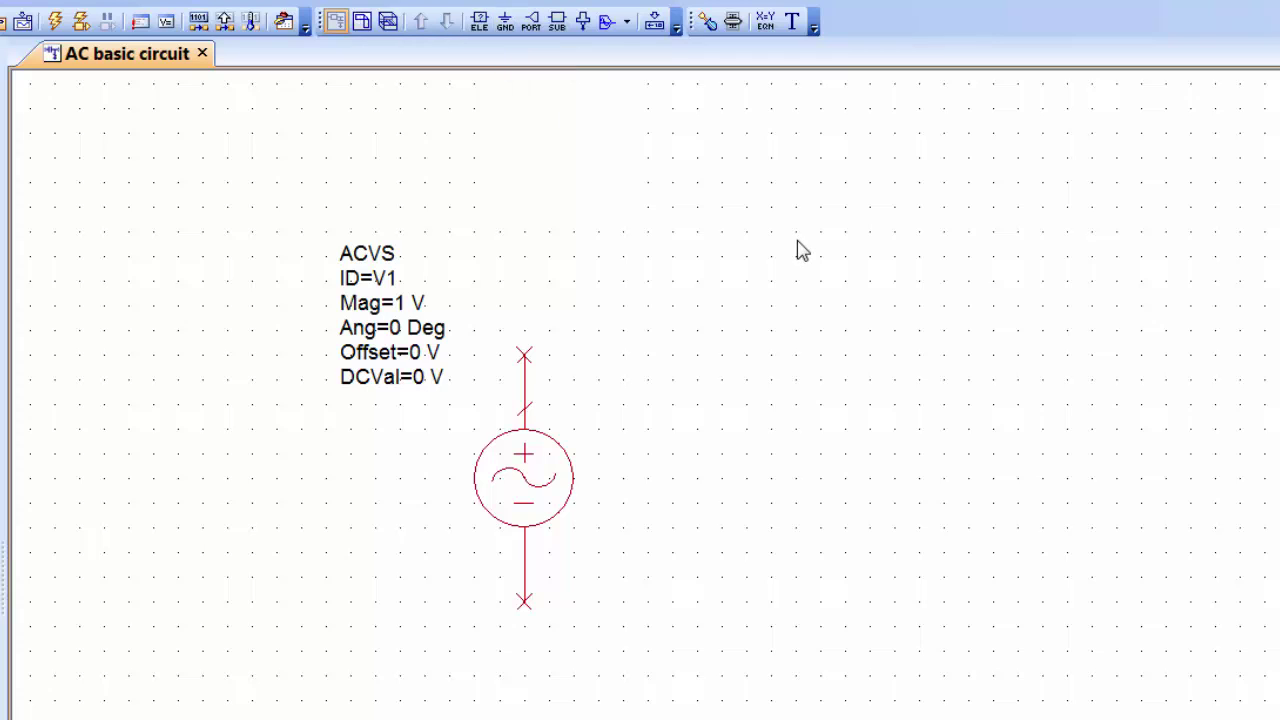
- Attach a ground to the AC source's negative terminal and check the frequency in the project options
key("ctrl+g")
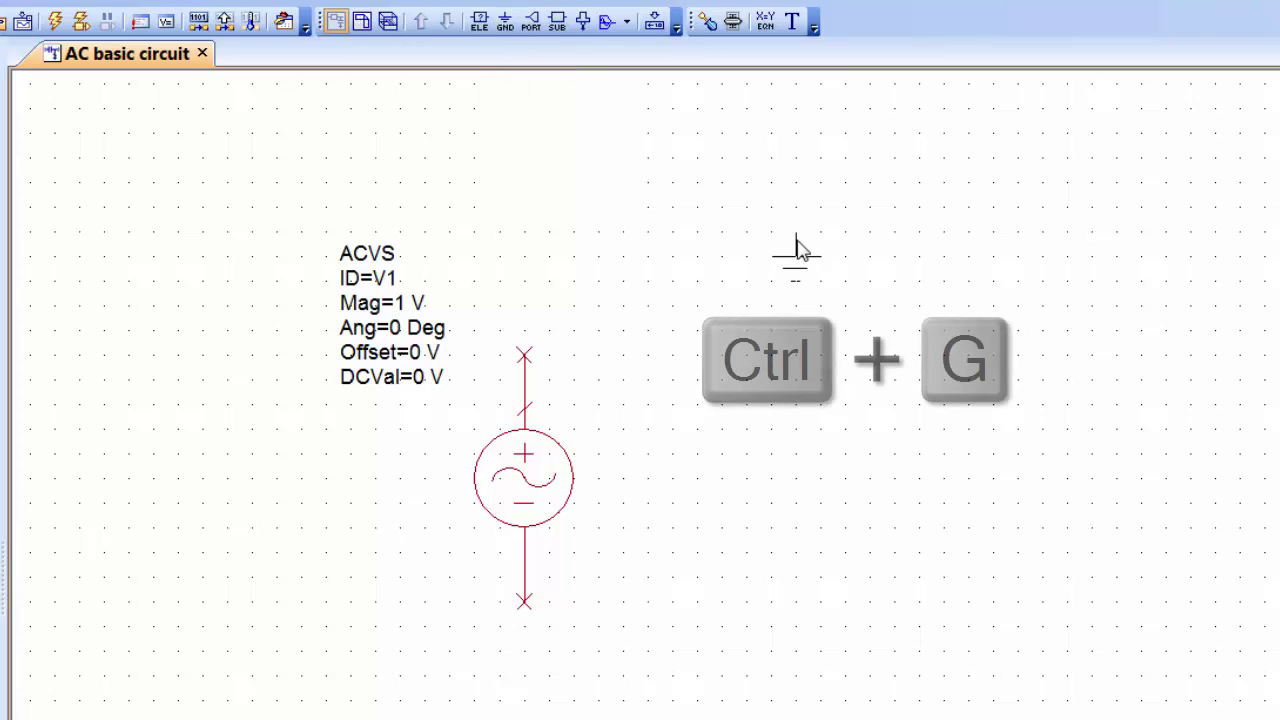
left_click(526, 597)
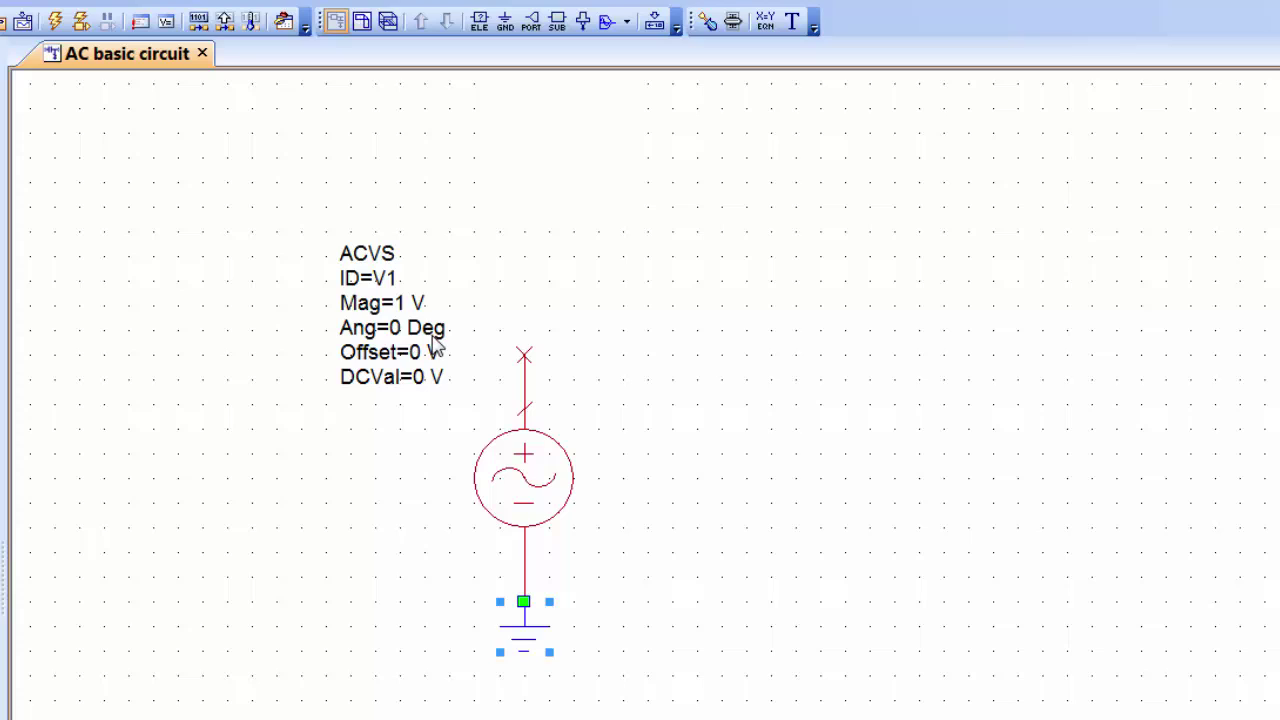
left_click(480, 272)
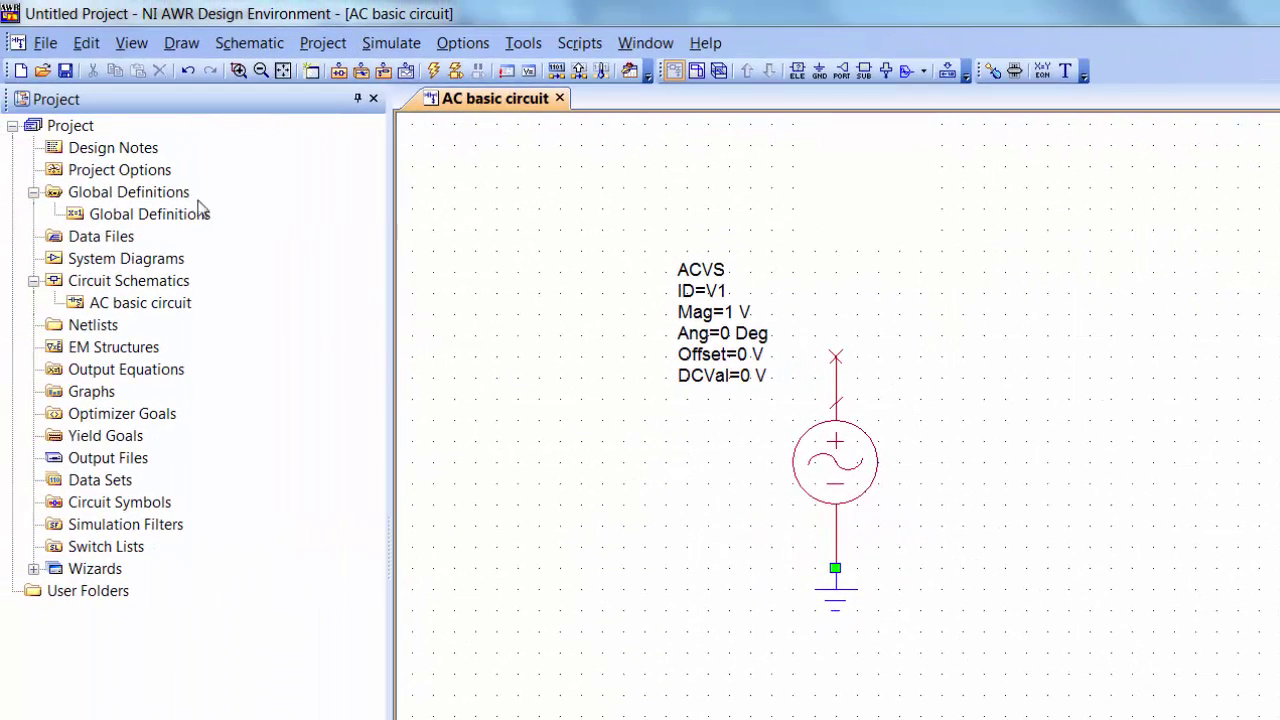
double_click(137, 171)
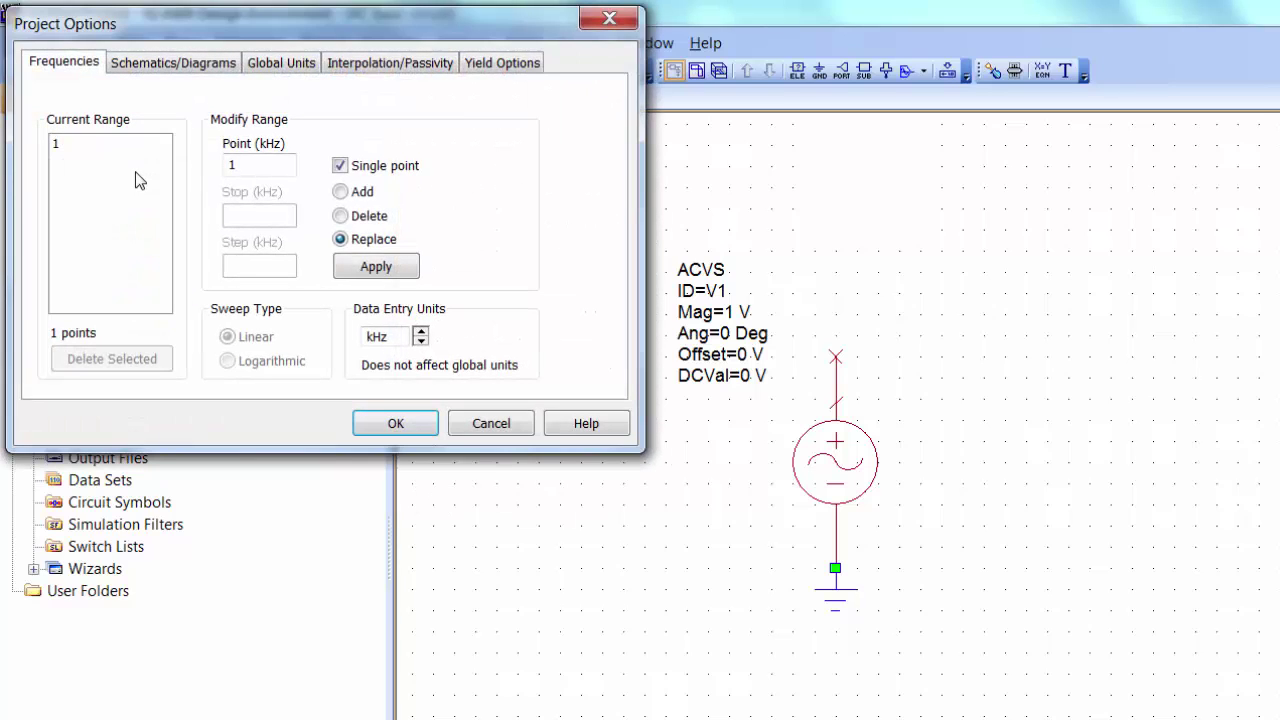
left_click(611, 20)
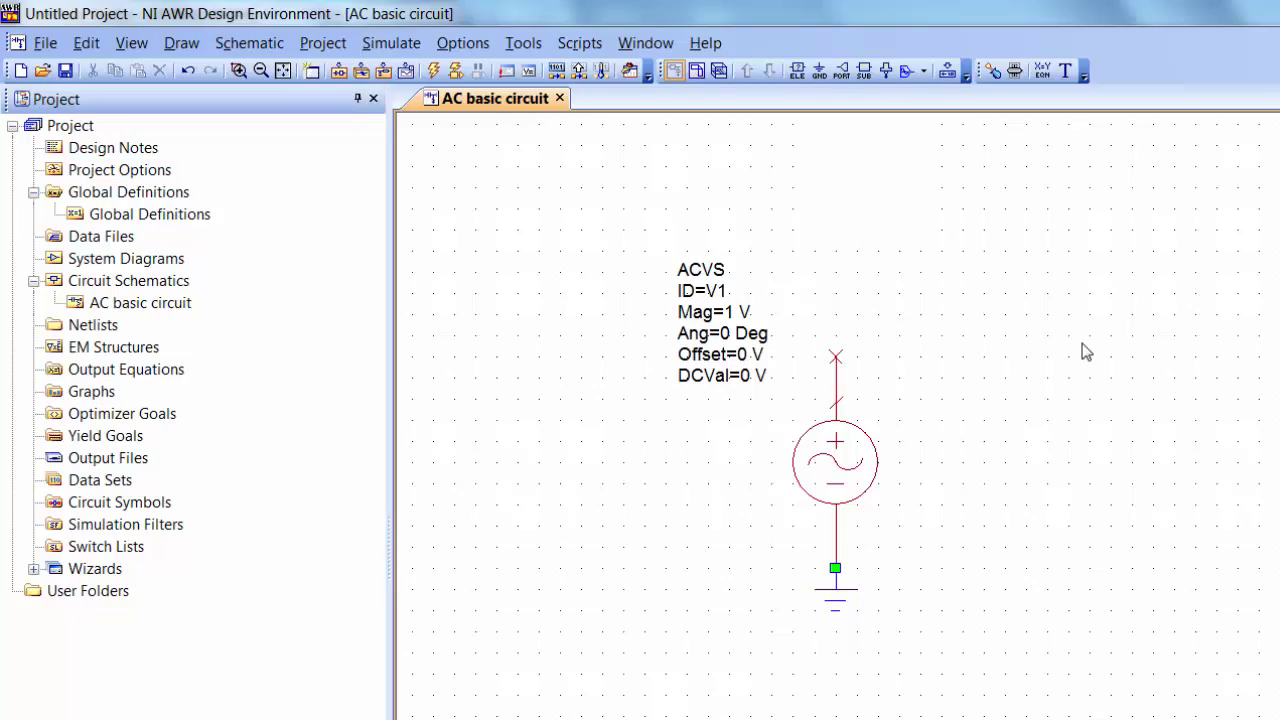
- Add a Resistor (Closed Form) element, found by filtering for "res", rotated to vertical and placed right of the AC source
key("ctrl+l")
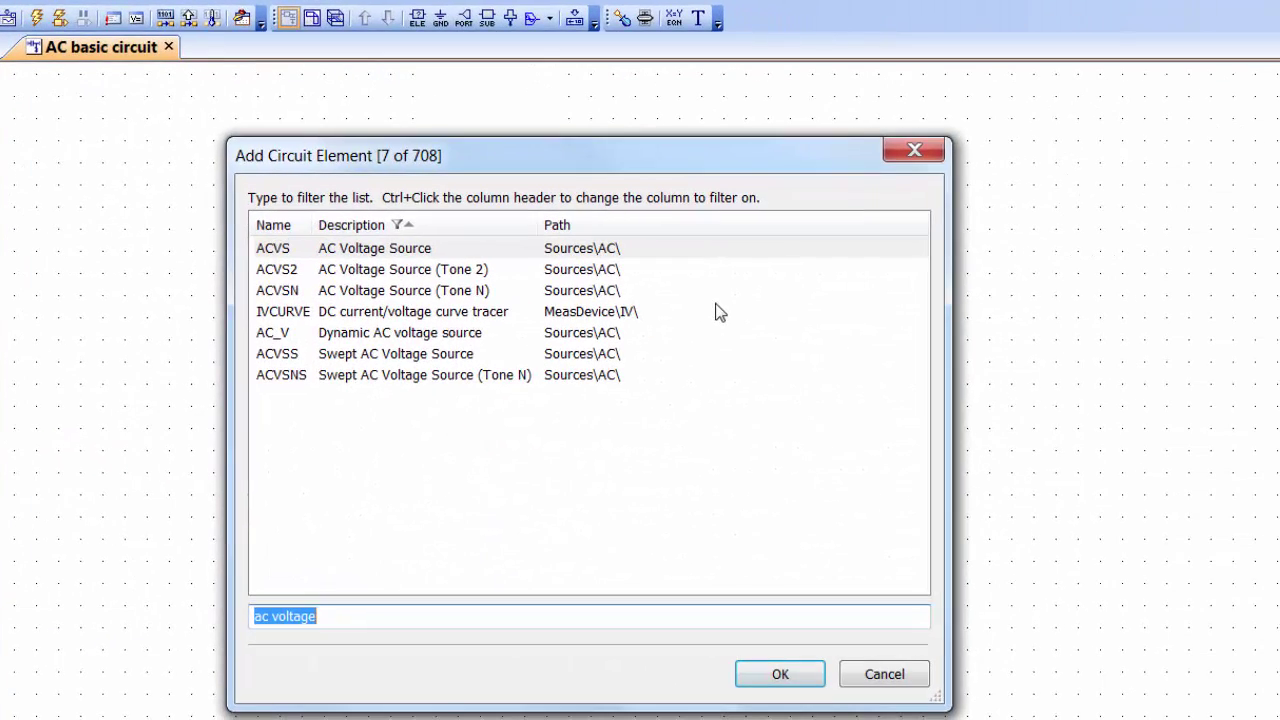
type("res")
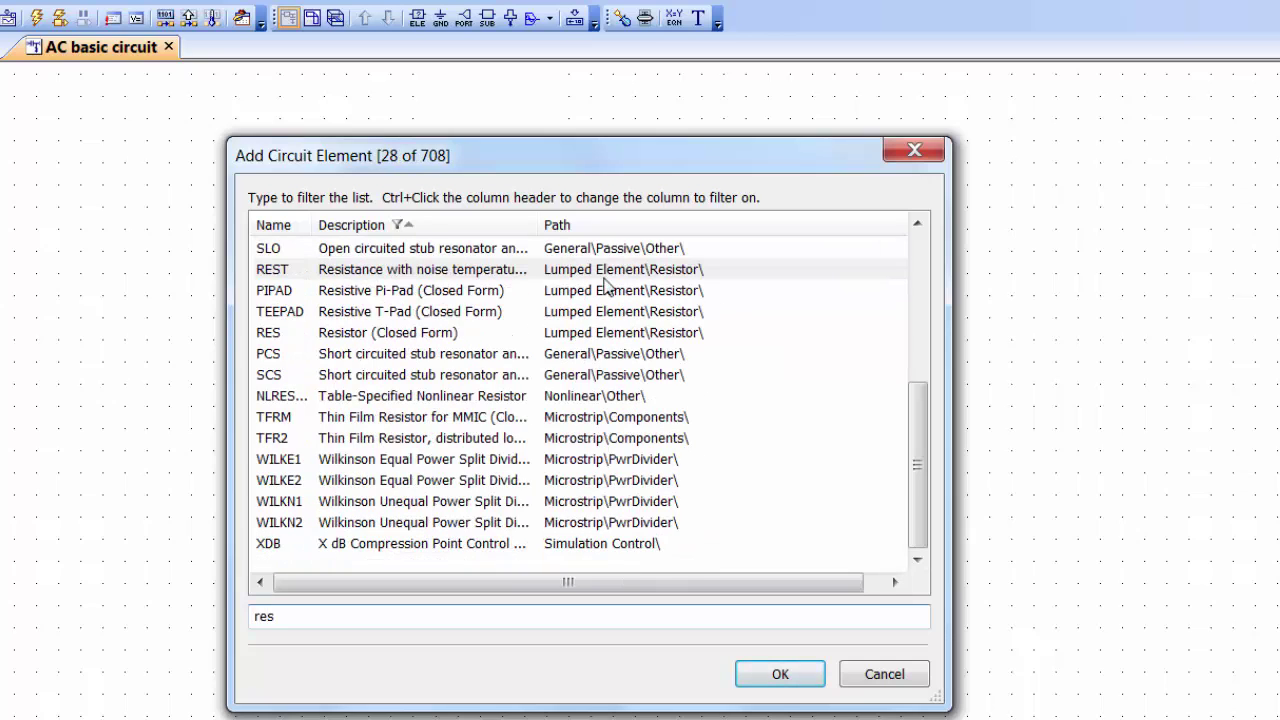
double_click(410, 332)
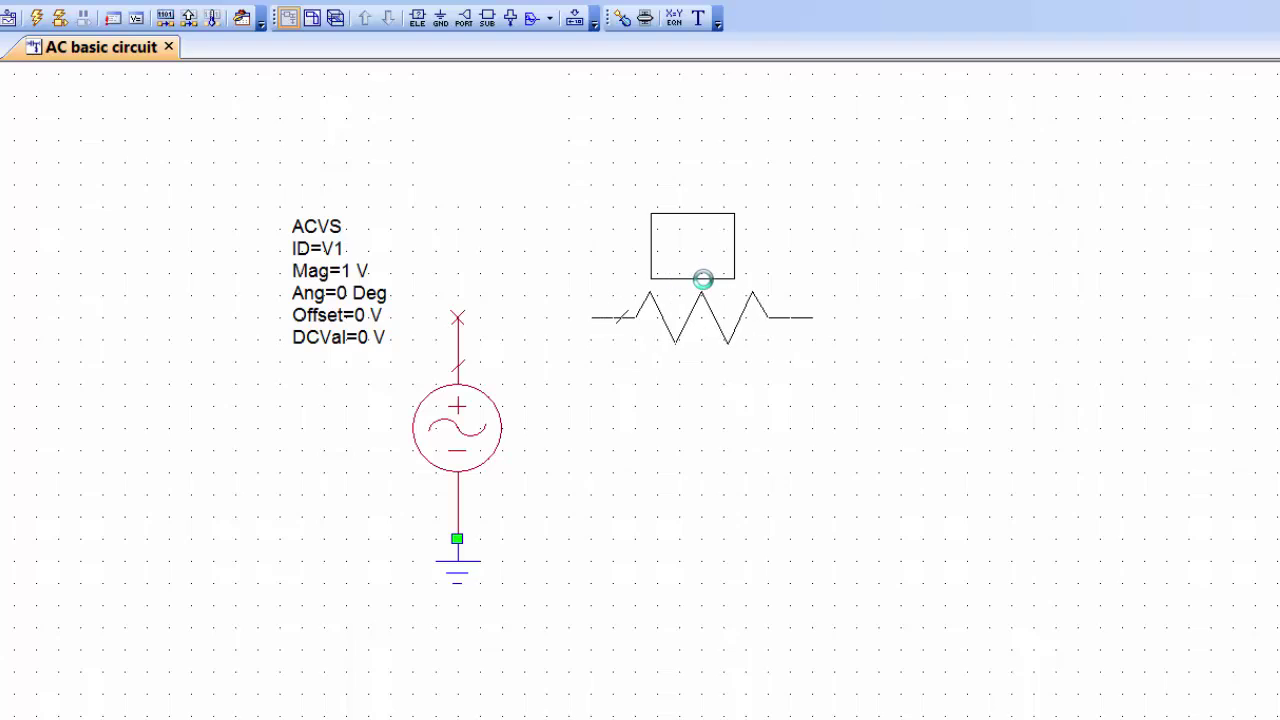
right_click(703, 280)
left_click(758, 425)
- Wire the AC source's positive terminal to the upper terminal of the resistor
left_click(457, 318)
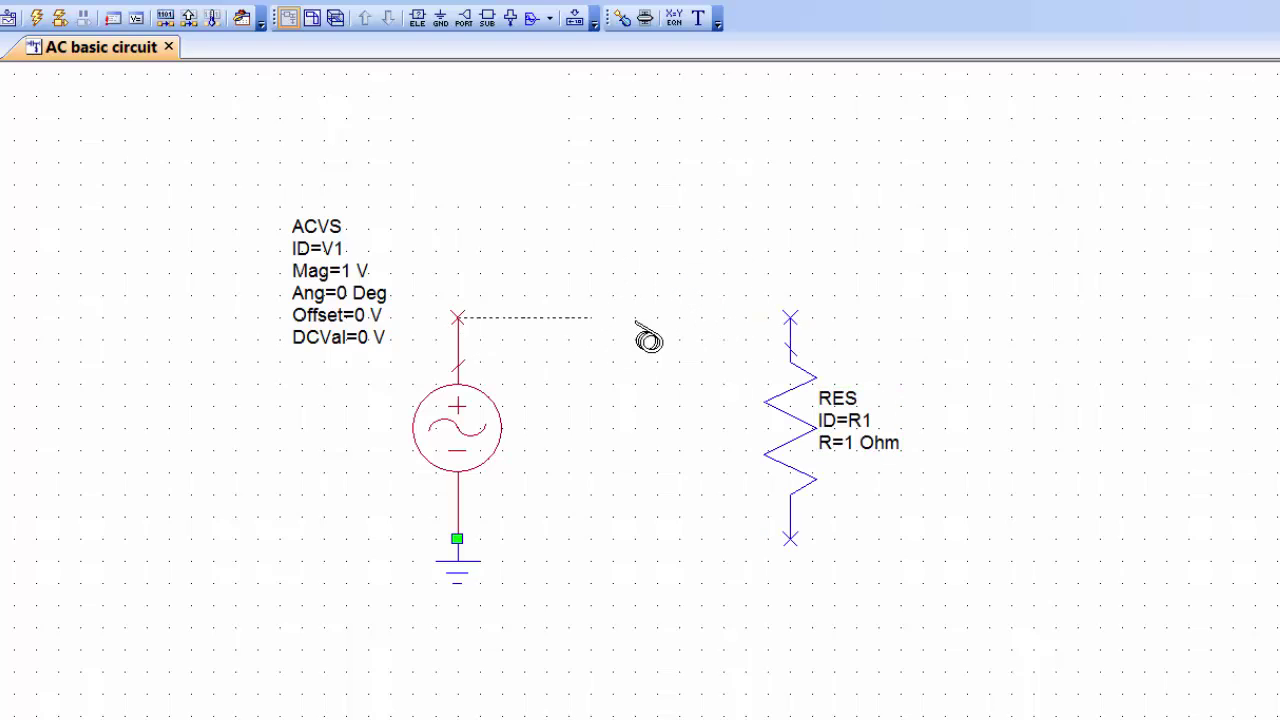
left_click(790, 318)
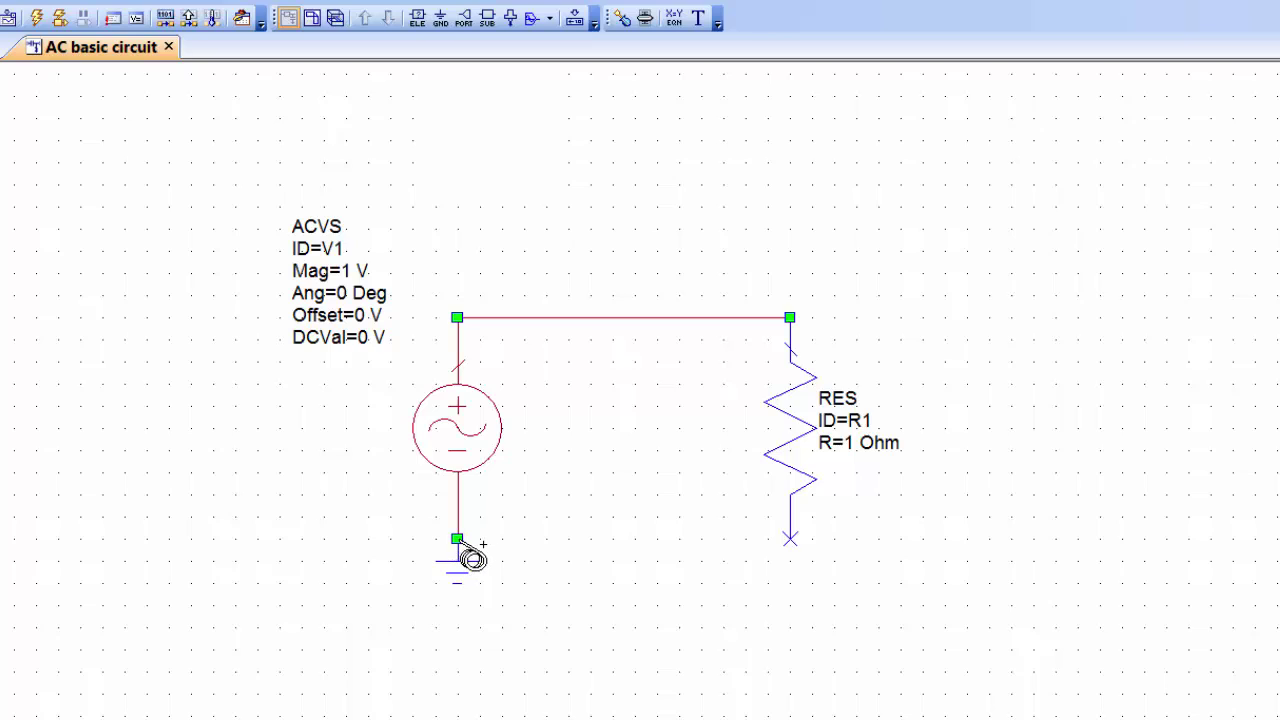
- Wire the AC source's grounded terminal to the resistor's lower terminal and set the resistance to 50 Ohm
left_click(460, 540)
left_click(790, 539)
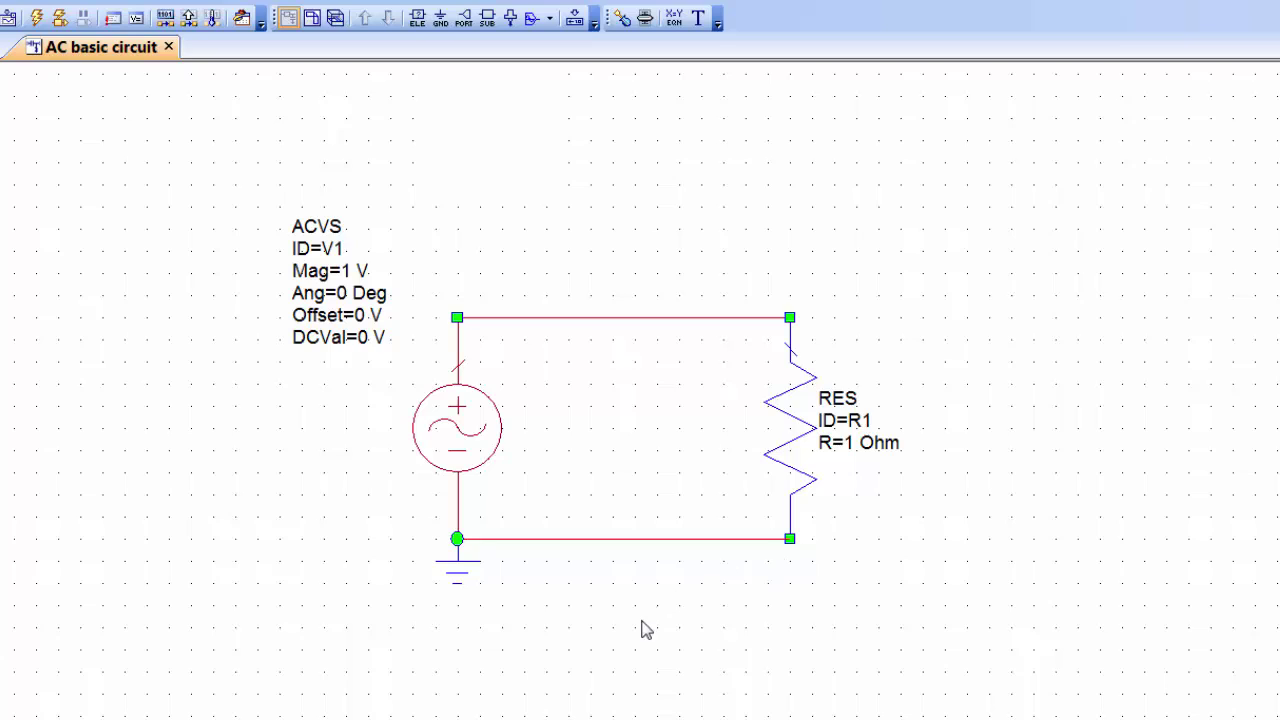
double_click(851, 443)
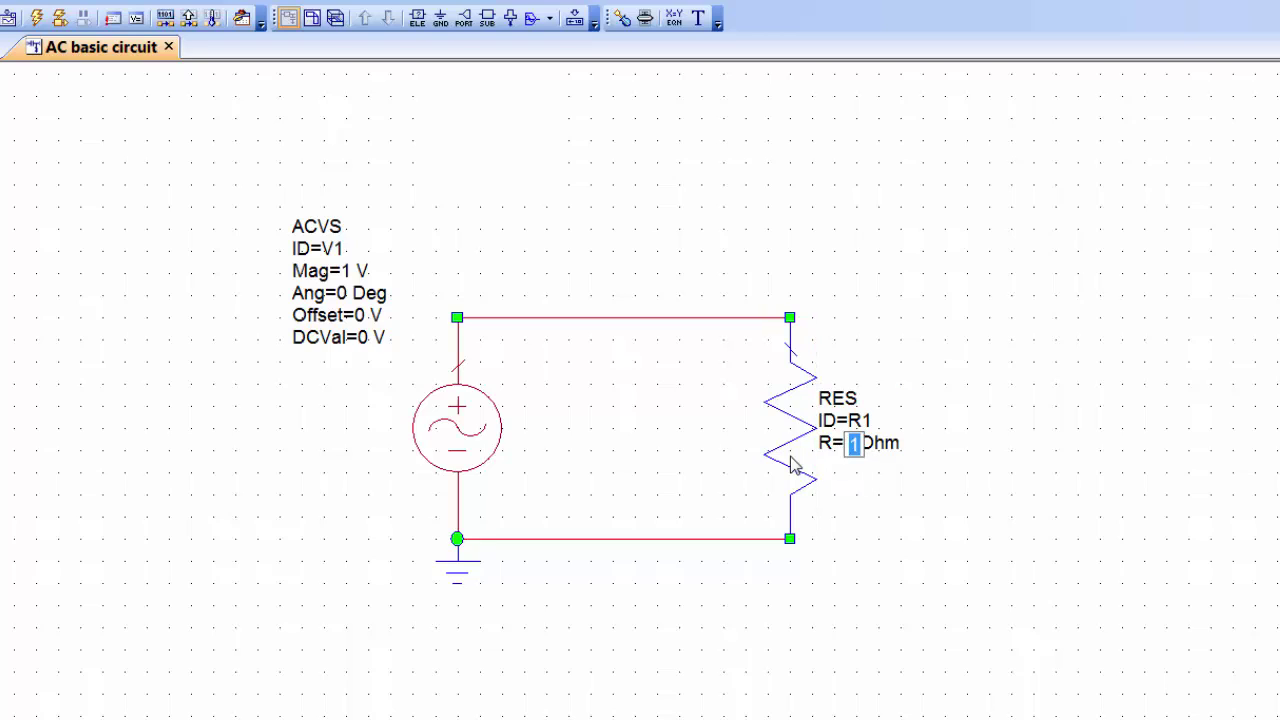
type("50")
key("Return")
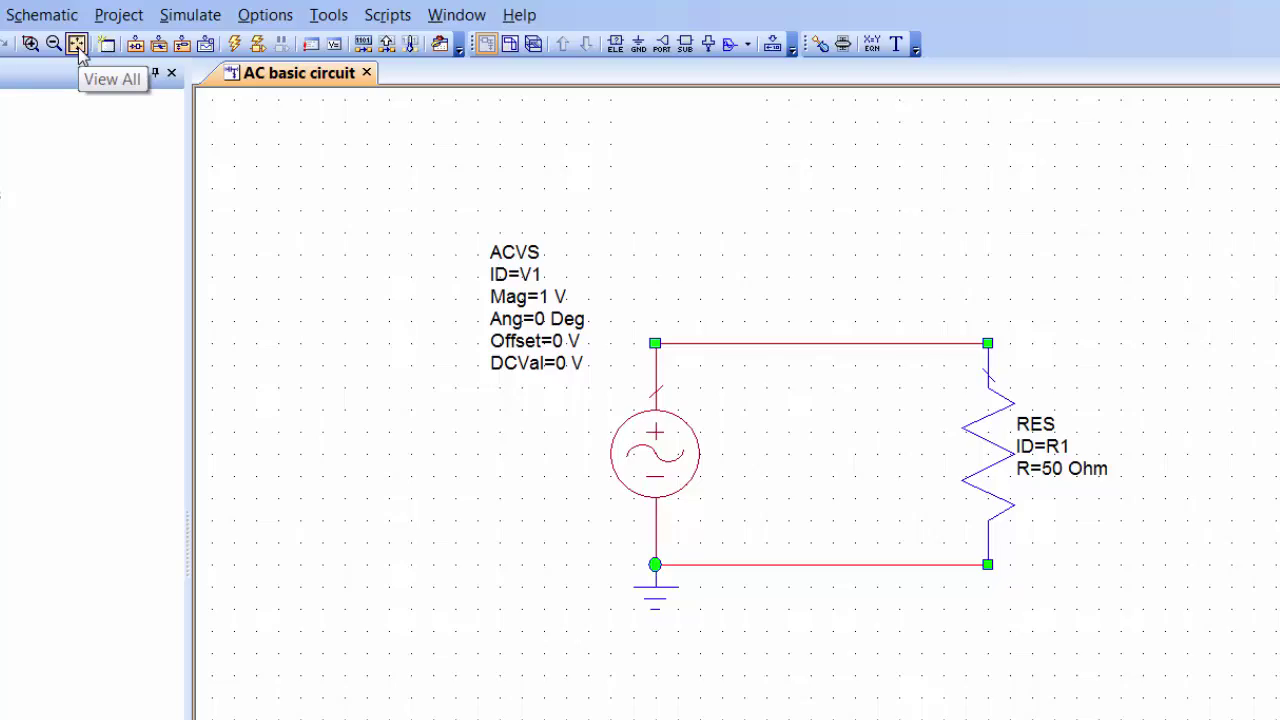
left_click(76, 44)
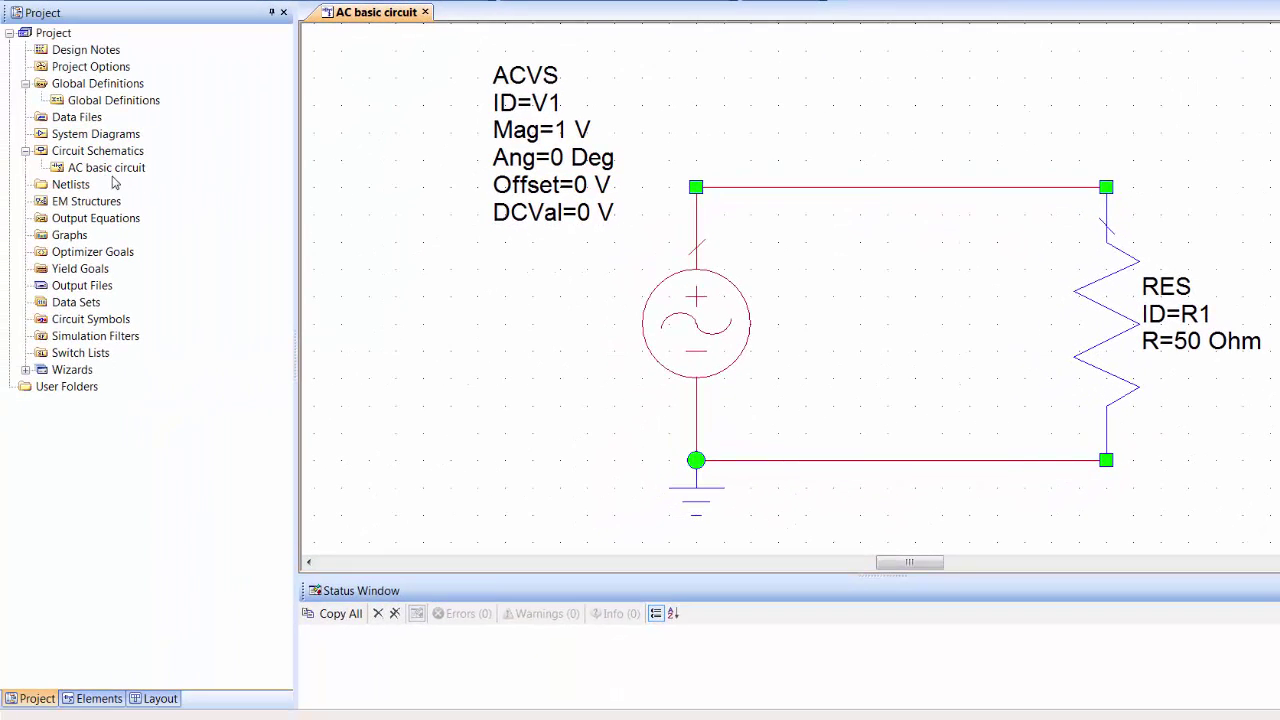
right_click(115, 172)
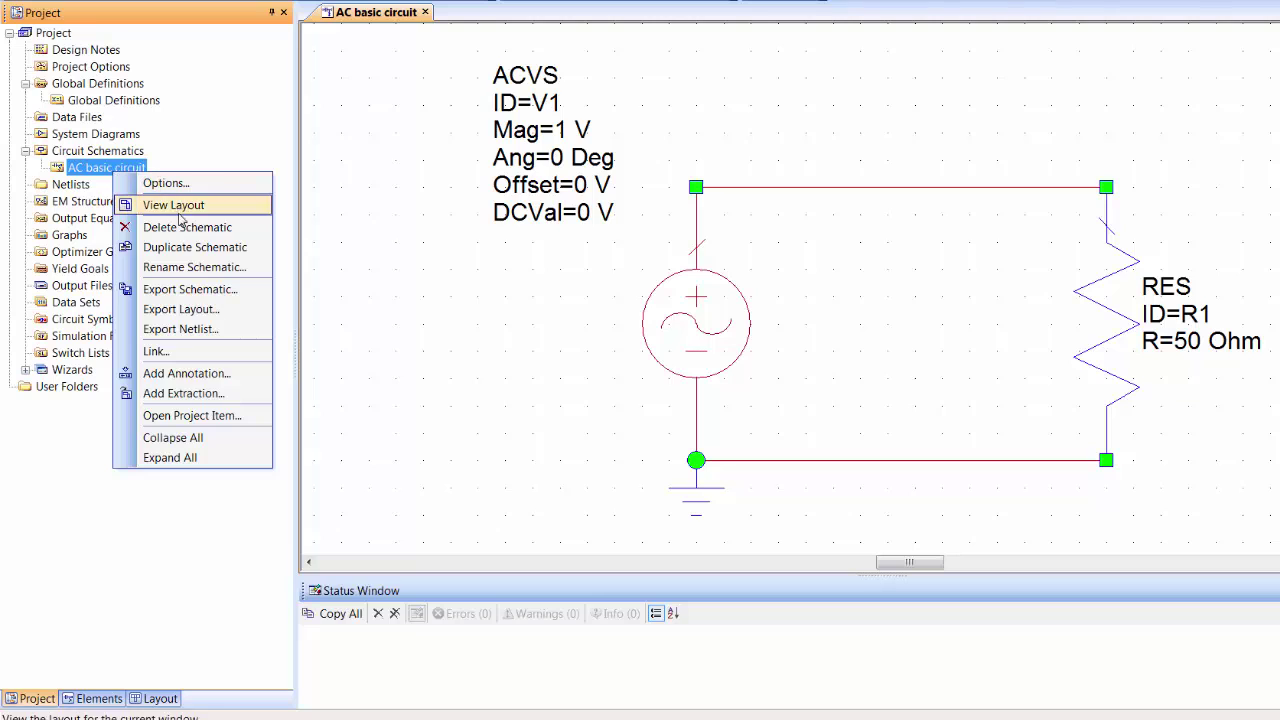
left_click(195, 376)
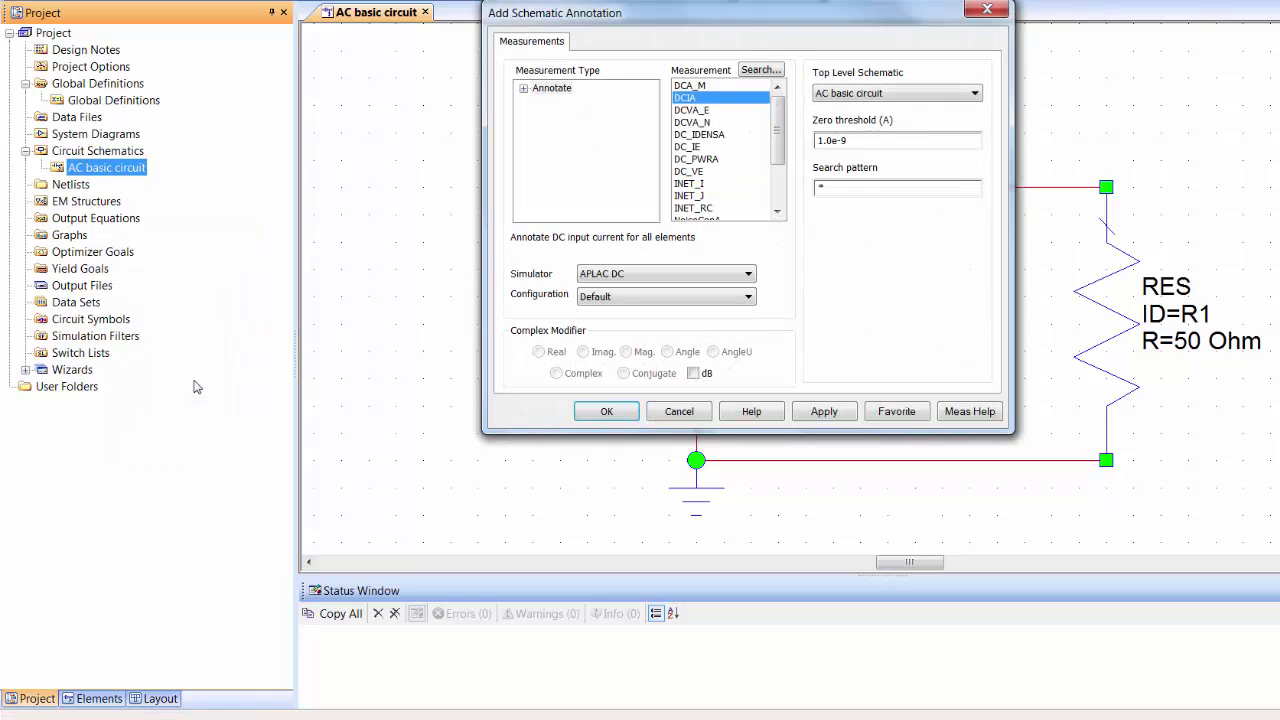
left_click(989, 14)
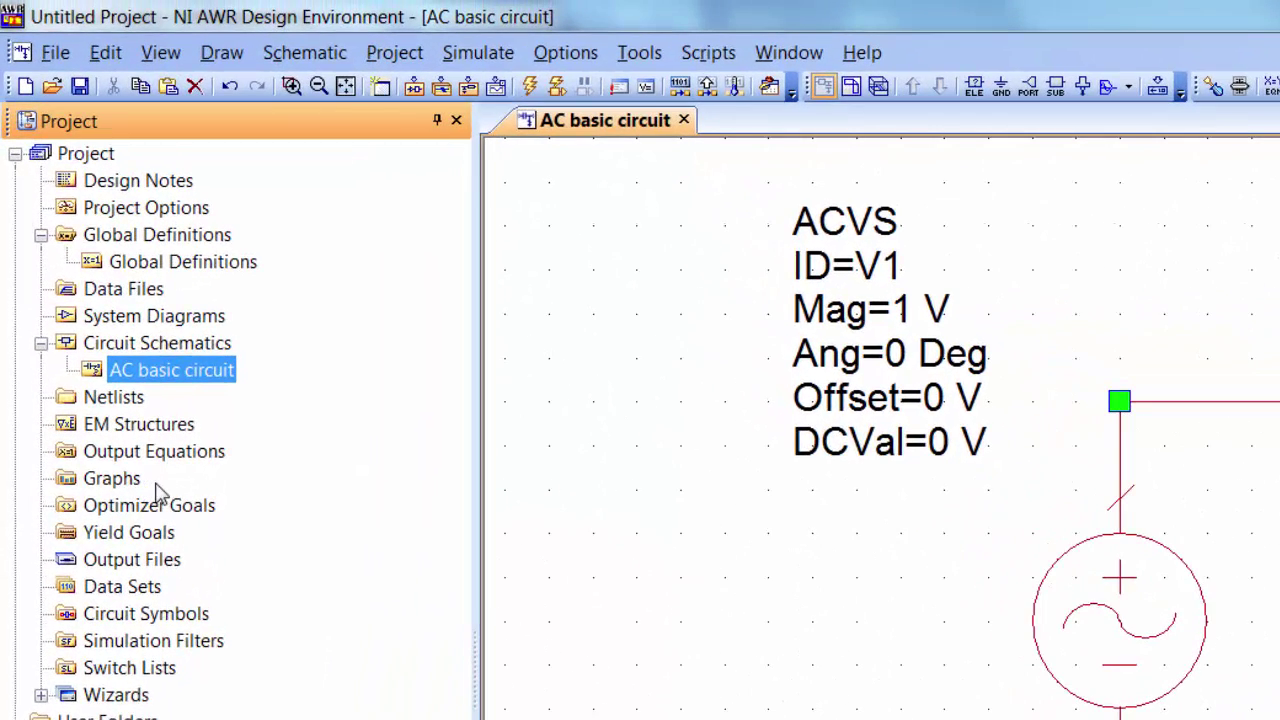
- Create a new rectangular graph named "AC Voltage and Current"
right_click(152, 486)
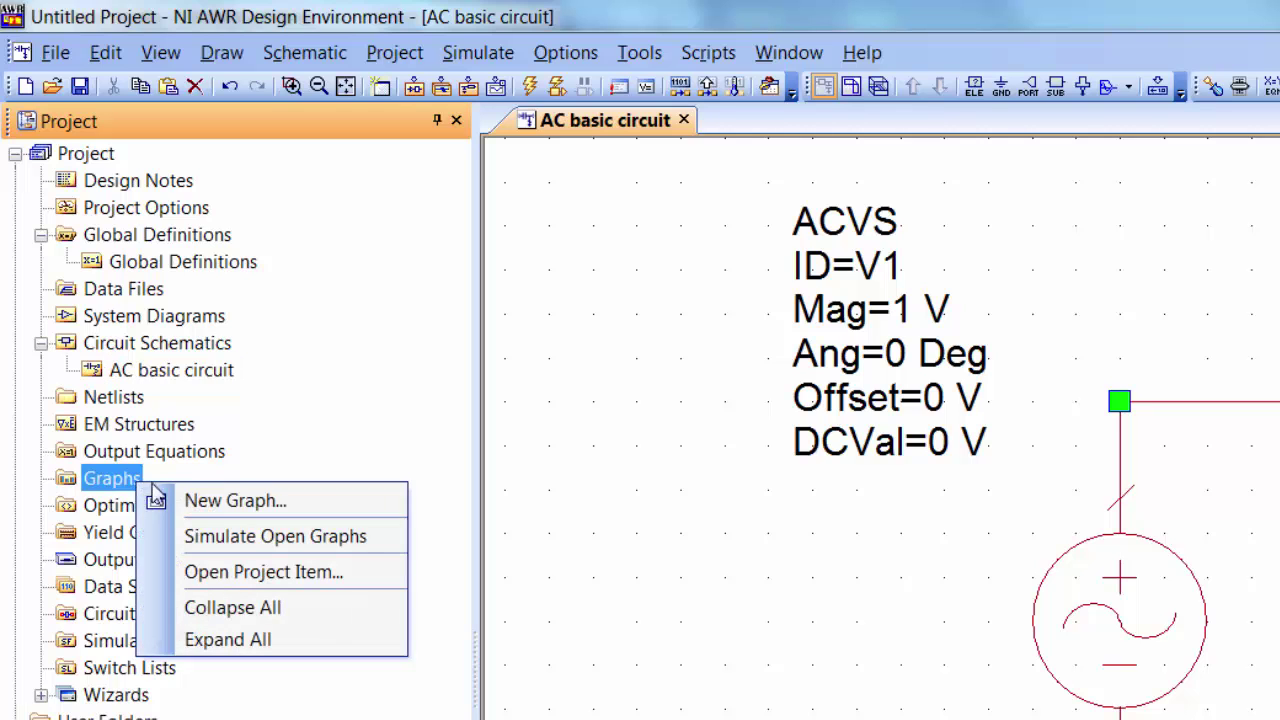
left_click(212, 503)
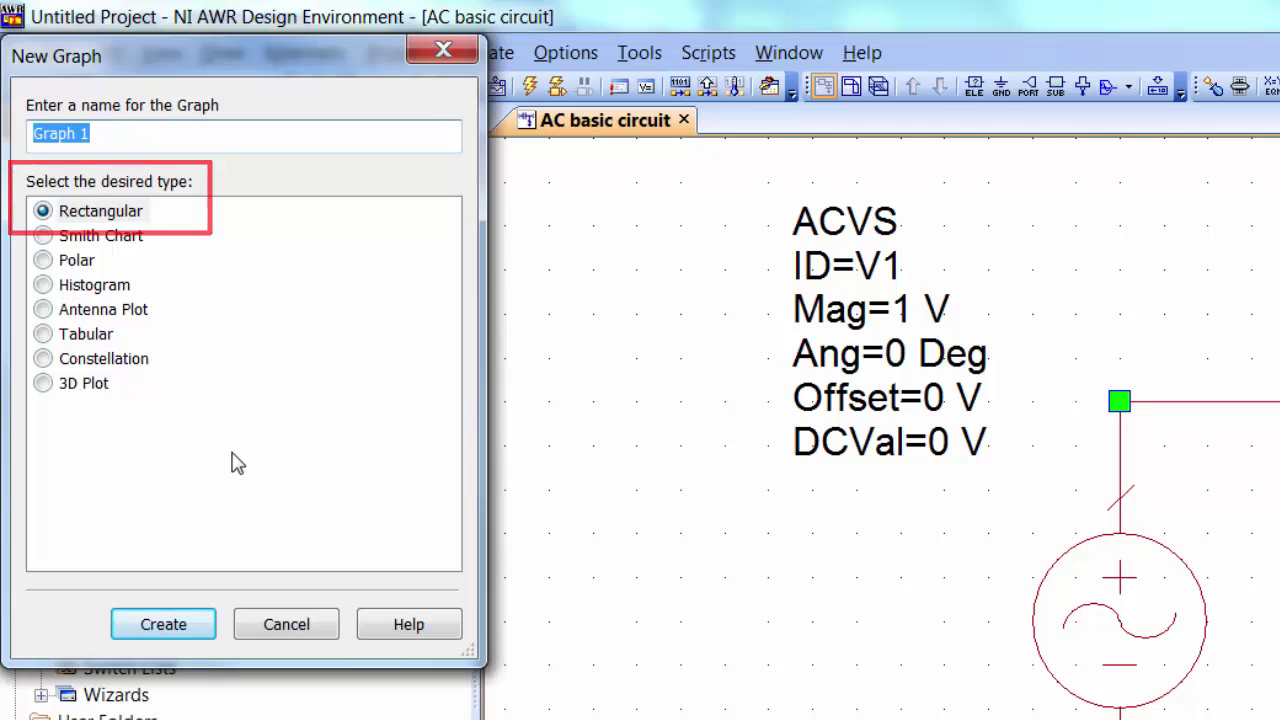
type("AC Voltage and Current")
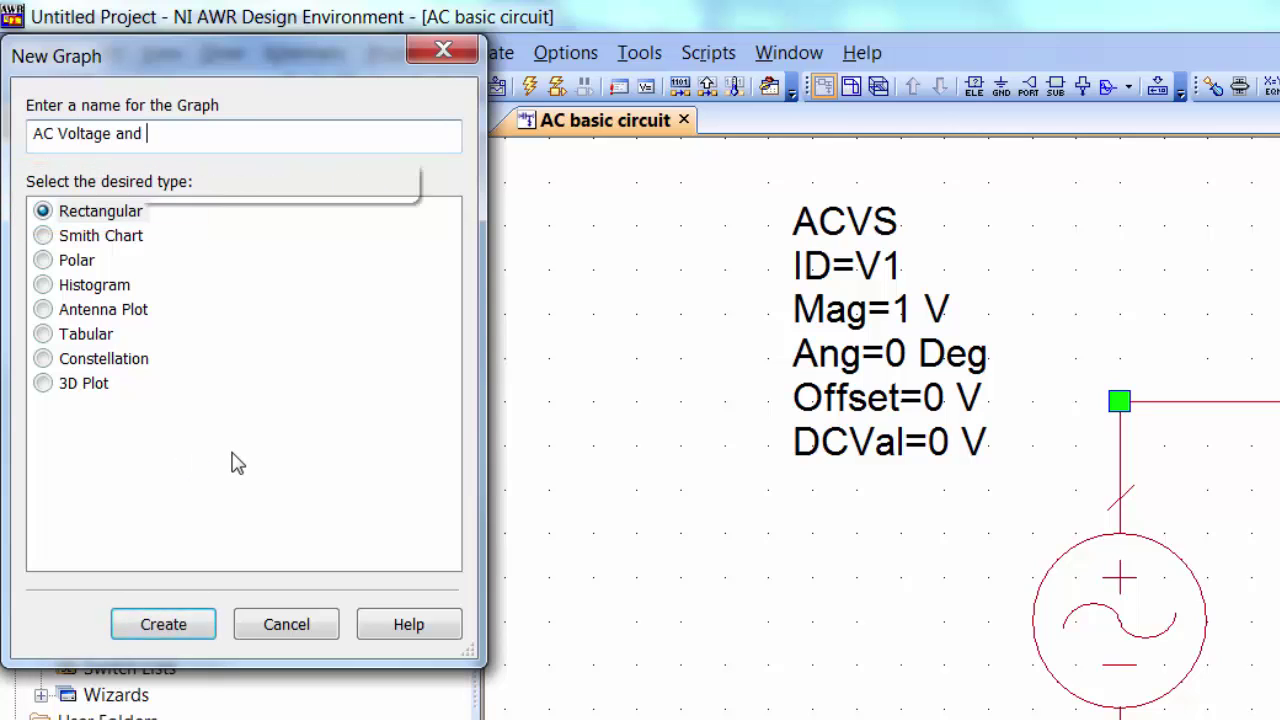
left_click(195, 638)
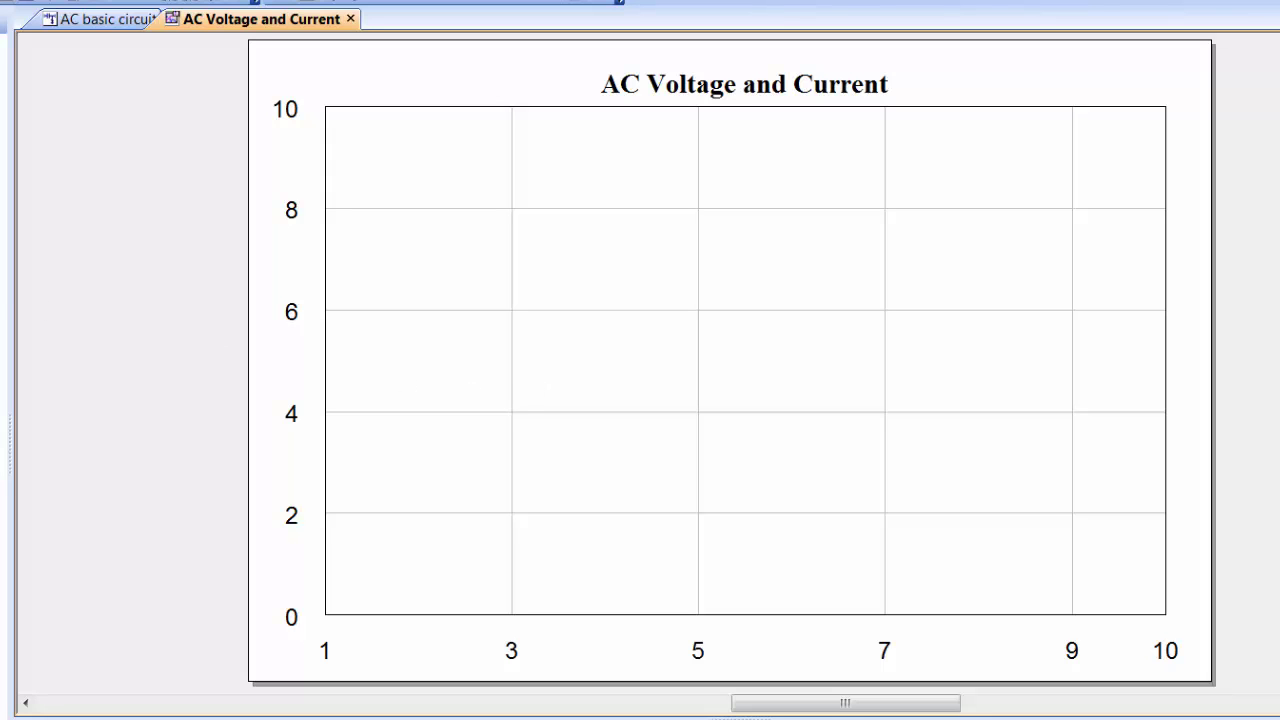
- Return to the AC basic circuit schematic and add a Voltage meter element, found by filtering for "vo", beside the resistor
left_click(108, 19)
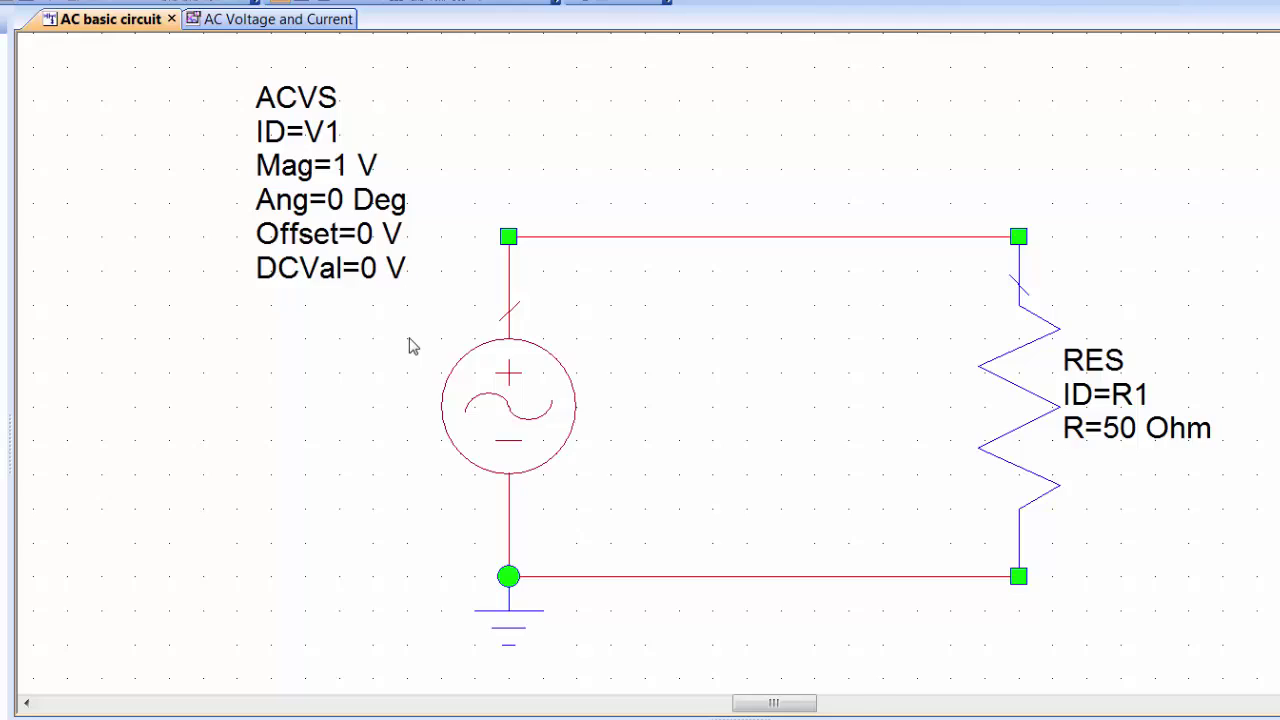
scroll(408, 346, "down", 2)
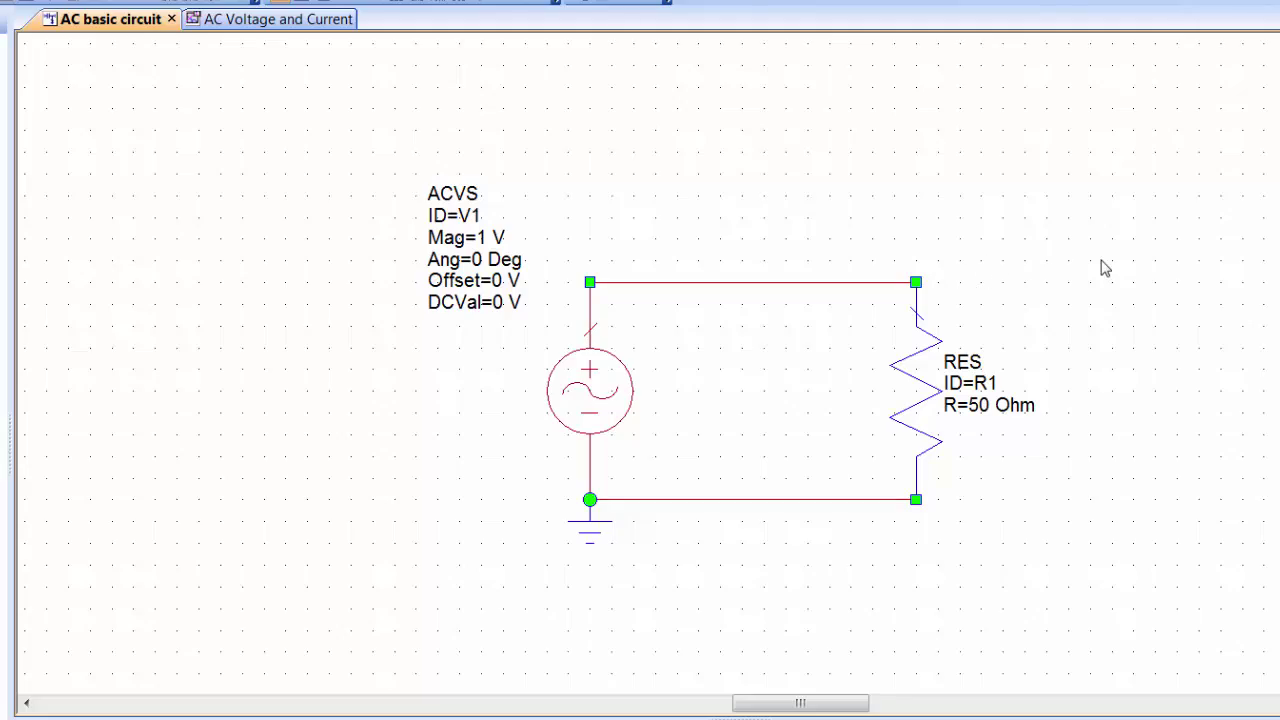
key("ctrl+l")
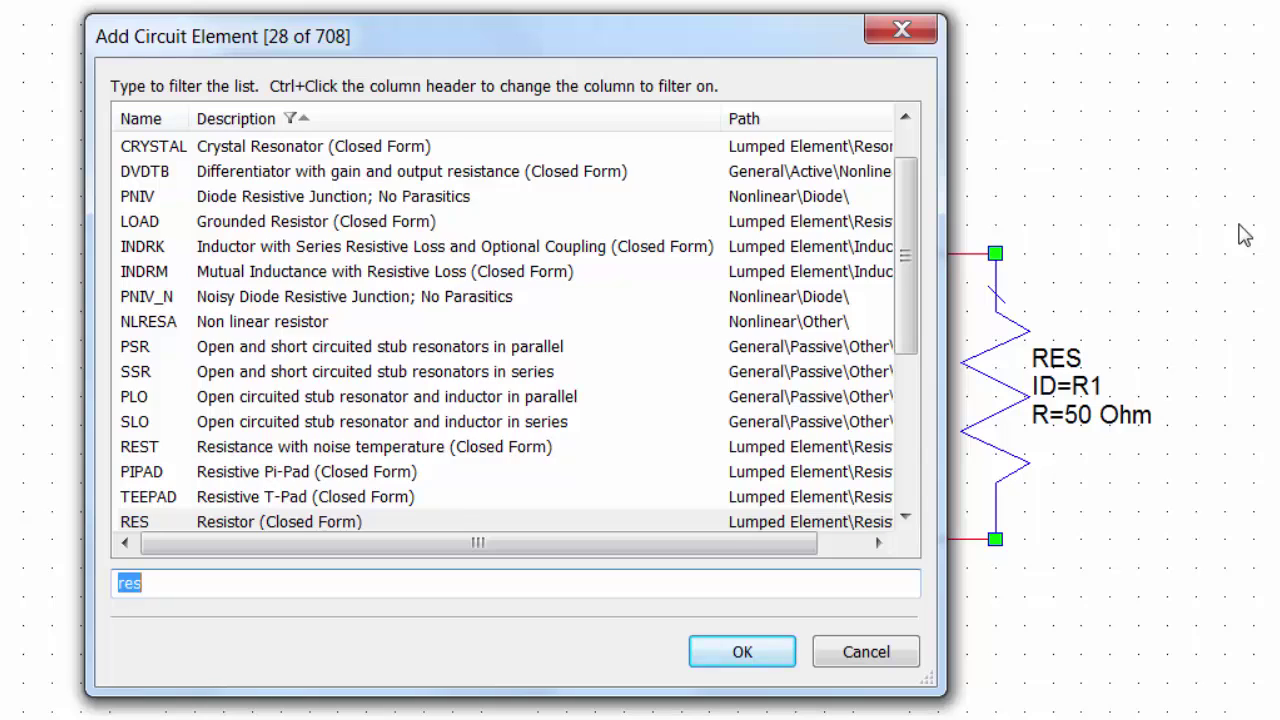
type("vo")
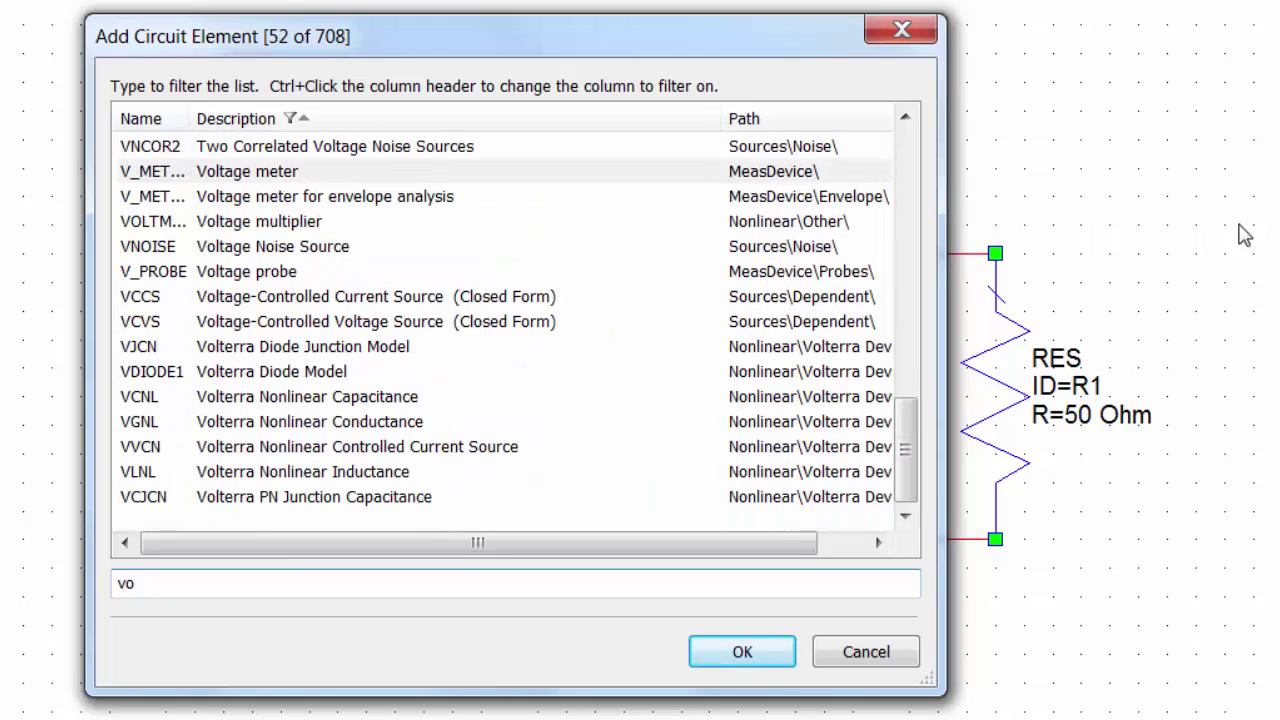
left_click(605, 183)
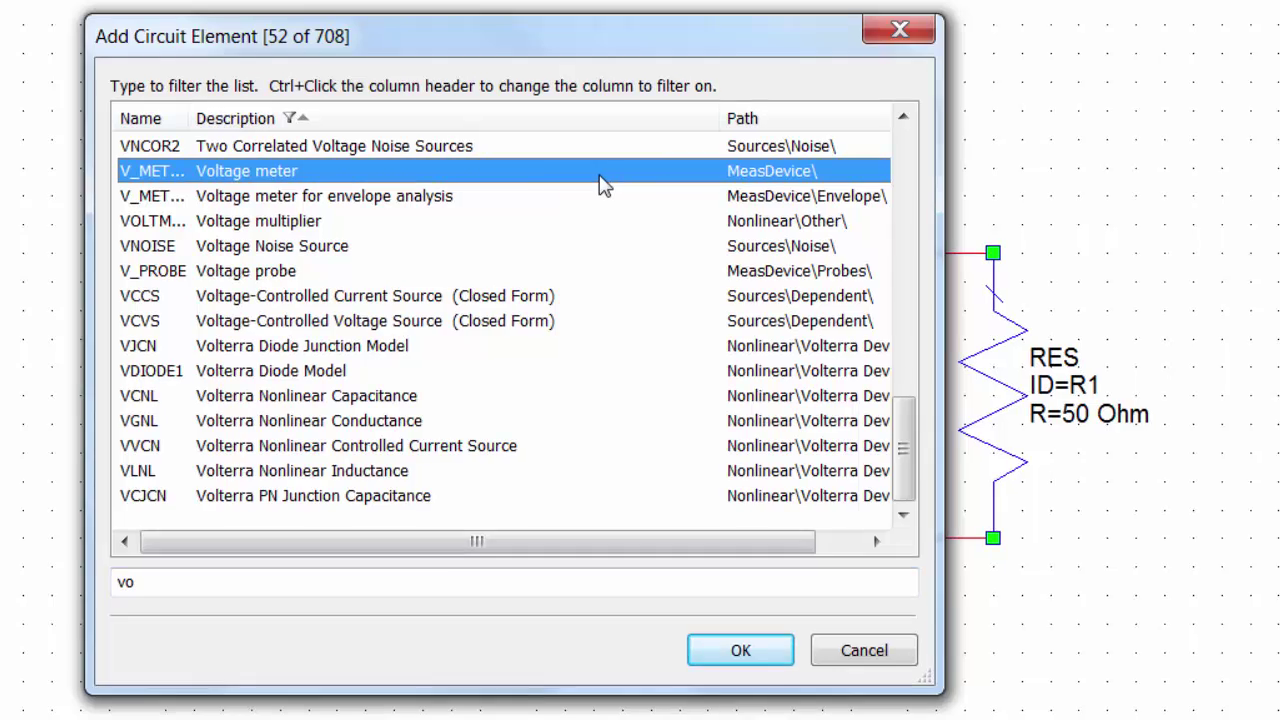
double_click(600, 180)
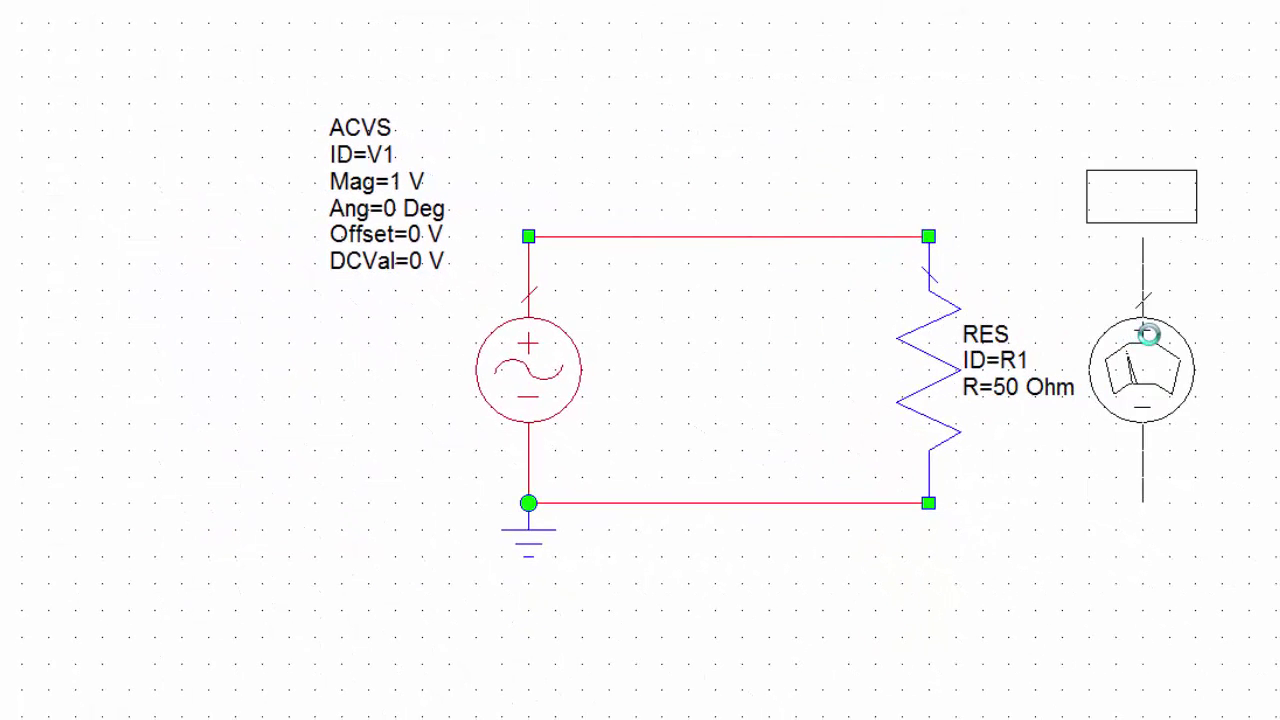
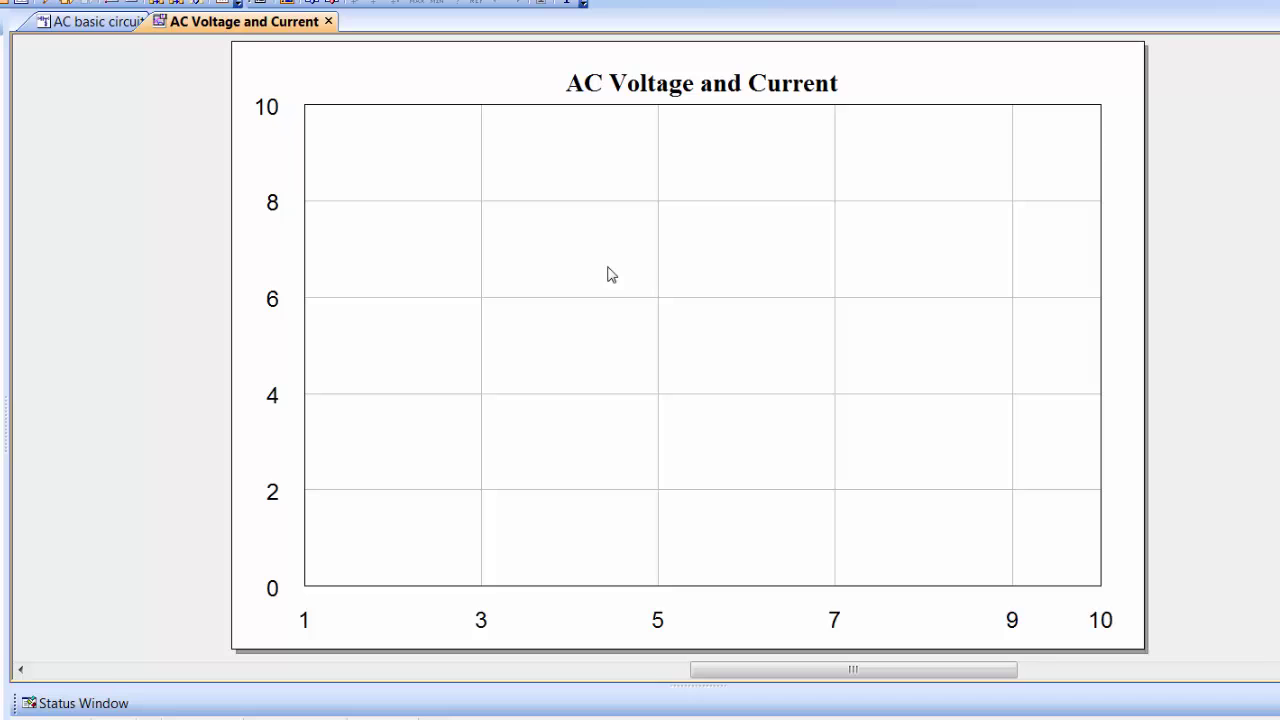
- Start a new measurement on the AC Voltage and Current graph and choose the nonlinear time-domain current measurement Itime
right_click(608, 268)
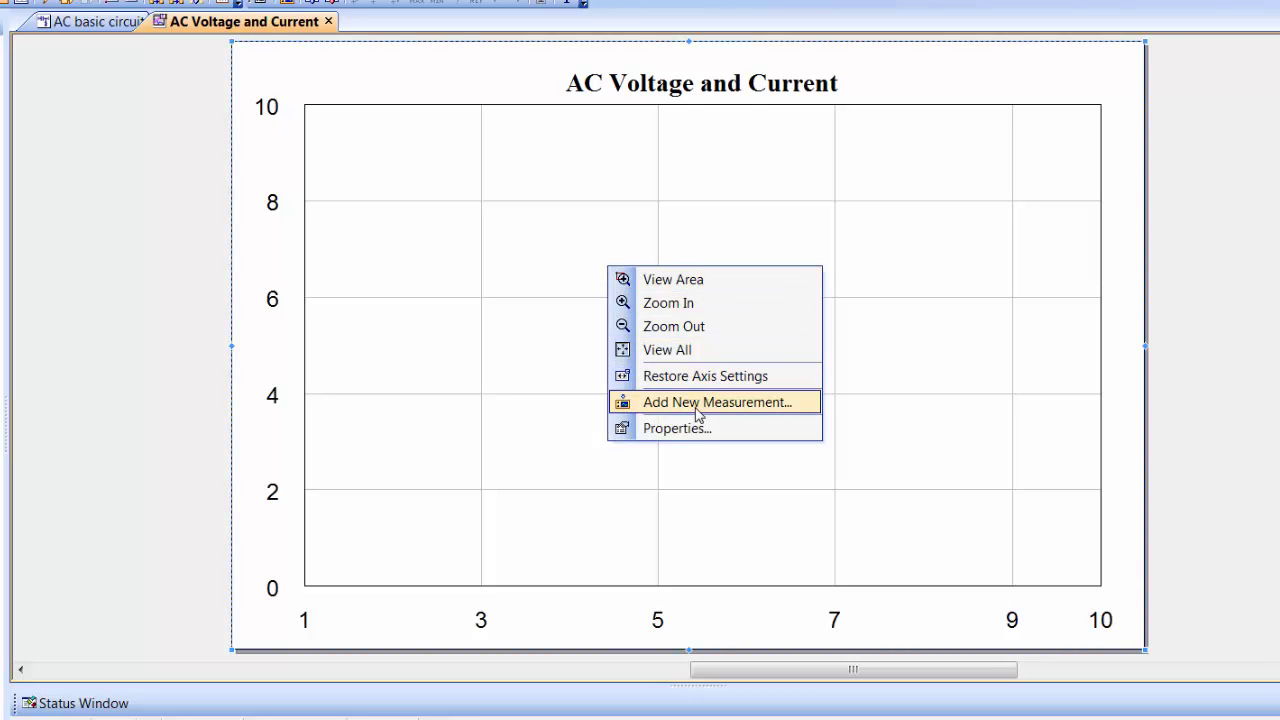
left_click(696, 404)
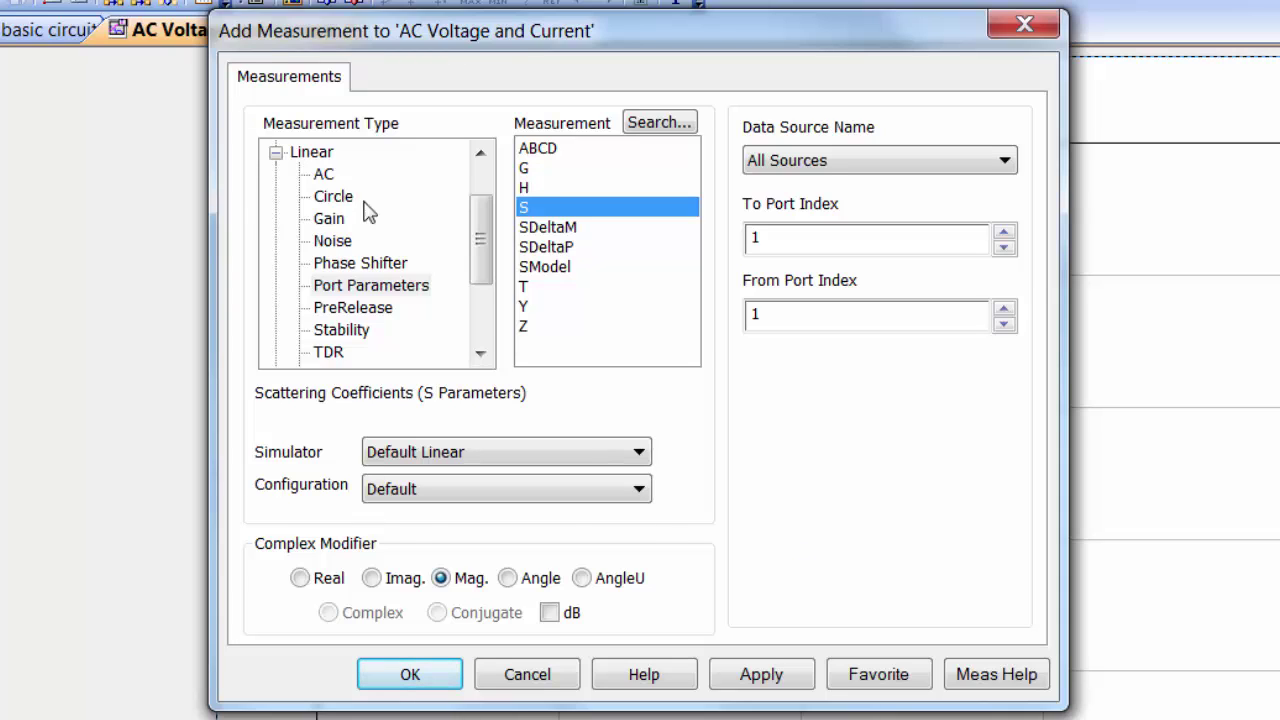
left_click(329, 177)
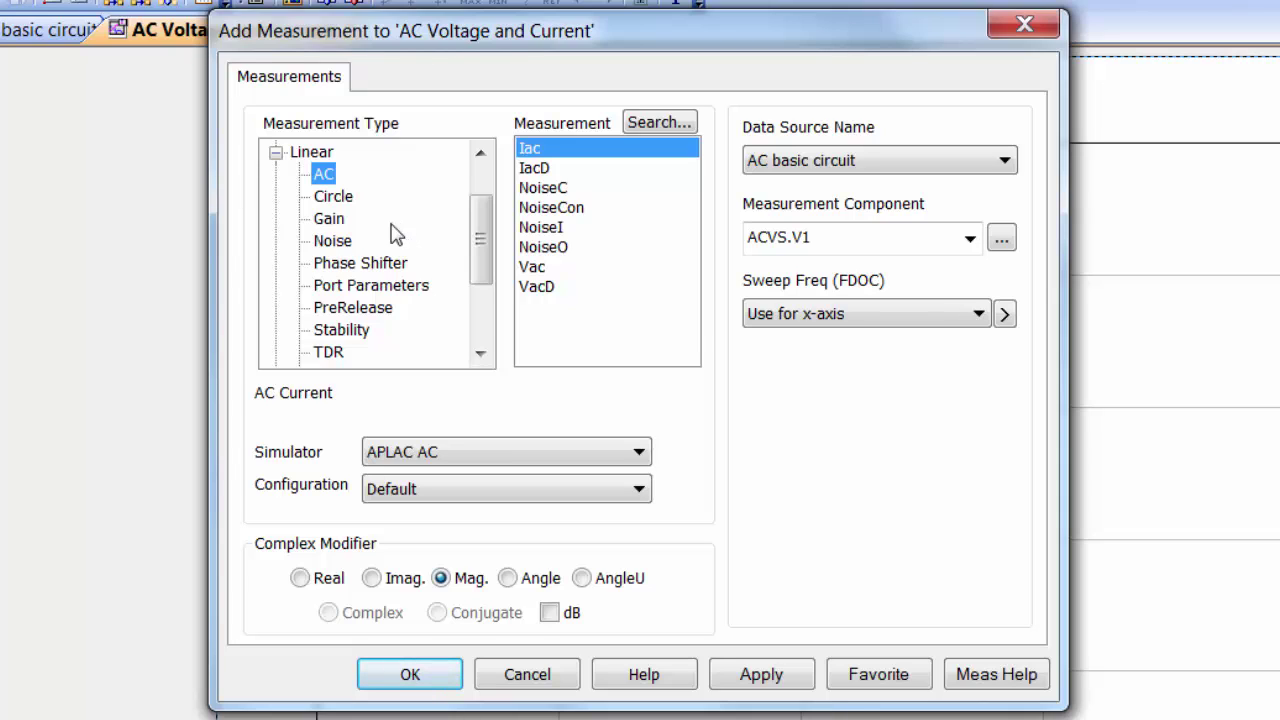
left_click(276, 153)
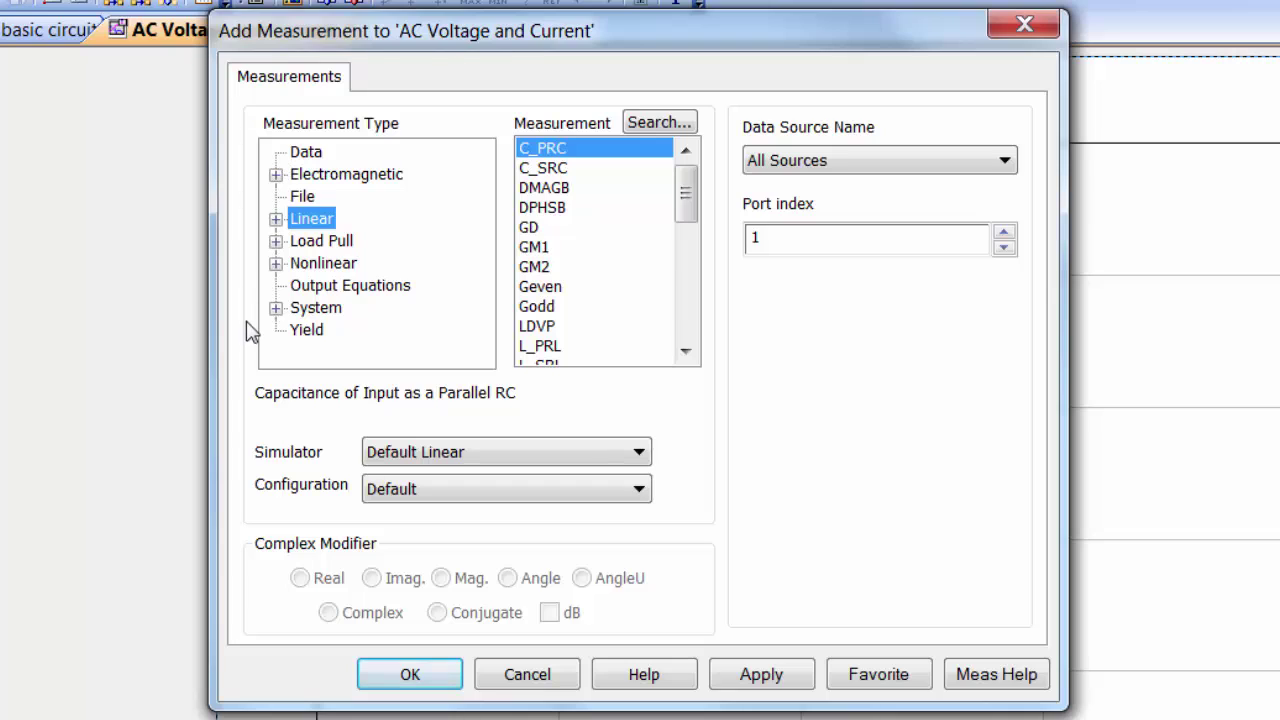
left_click(275, 265)
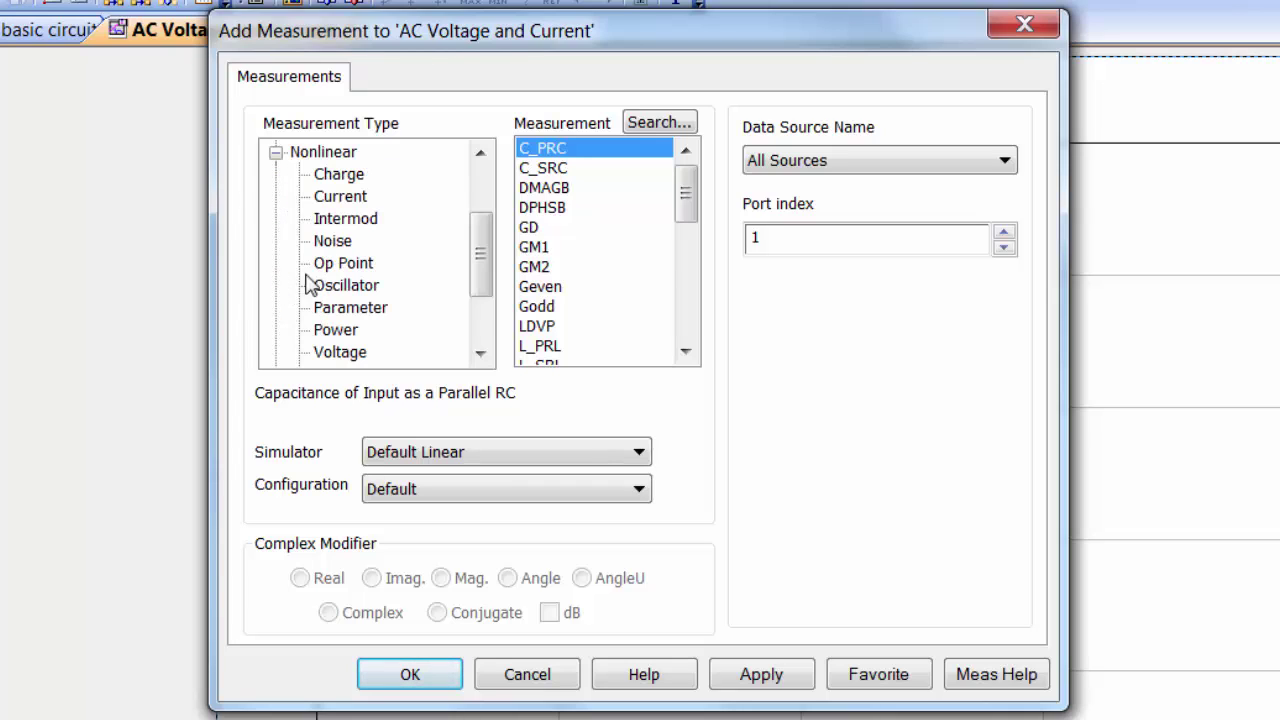
left_click(348, 201)
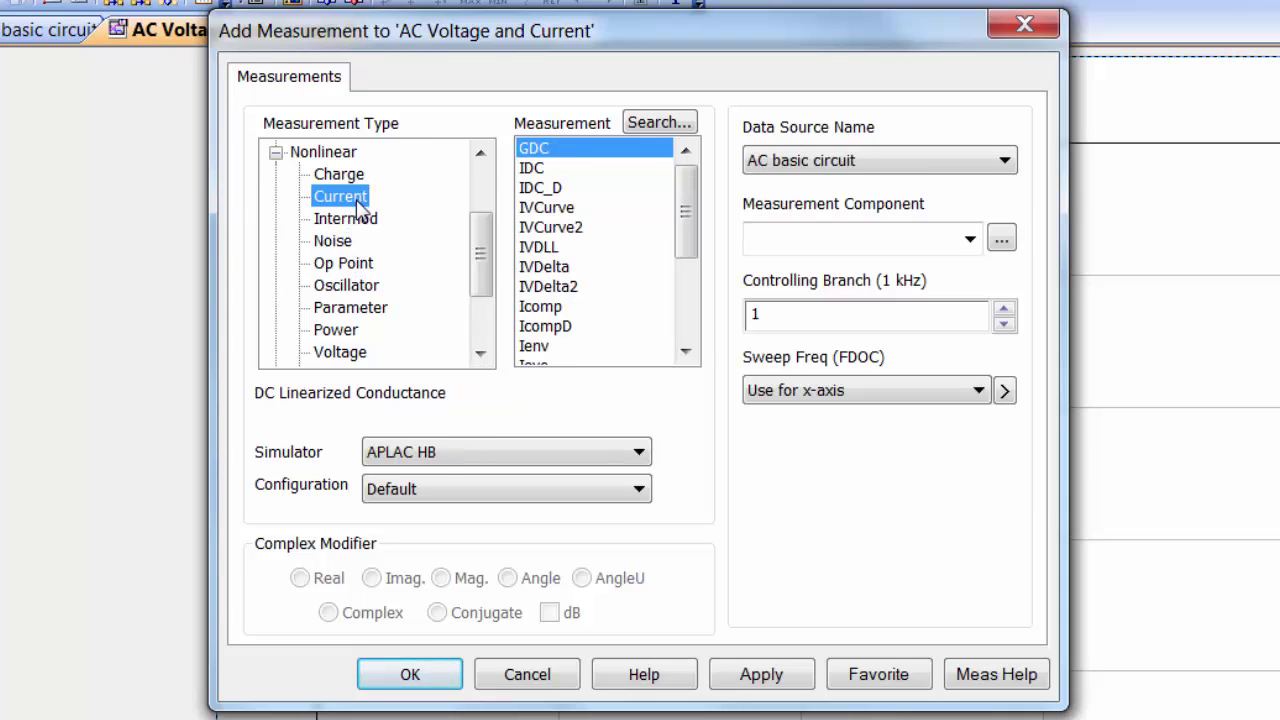
left_click_drag(685, 219, 607, 316)
left_click(608, 310)
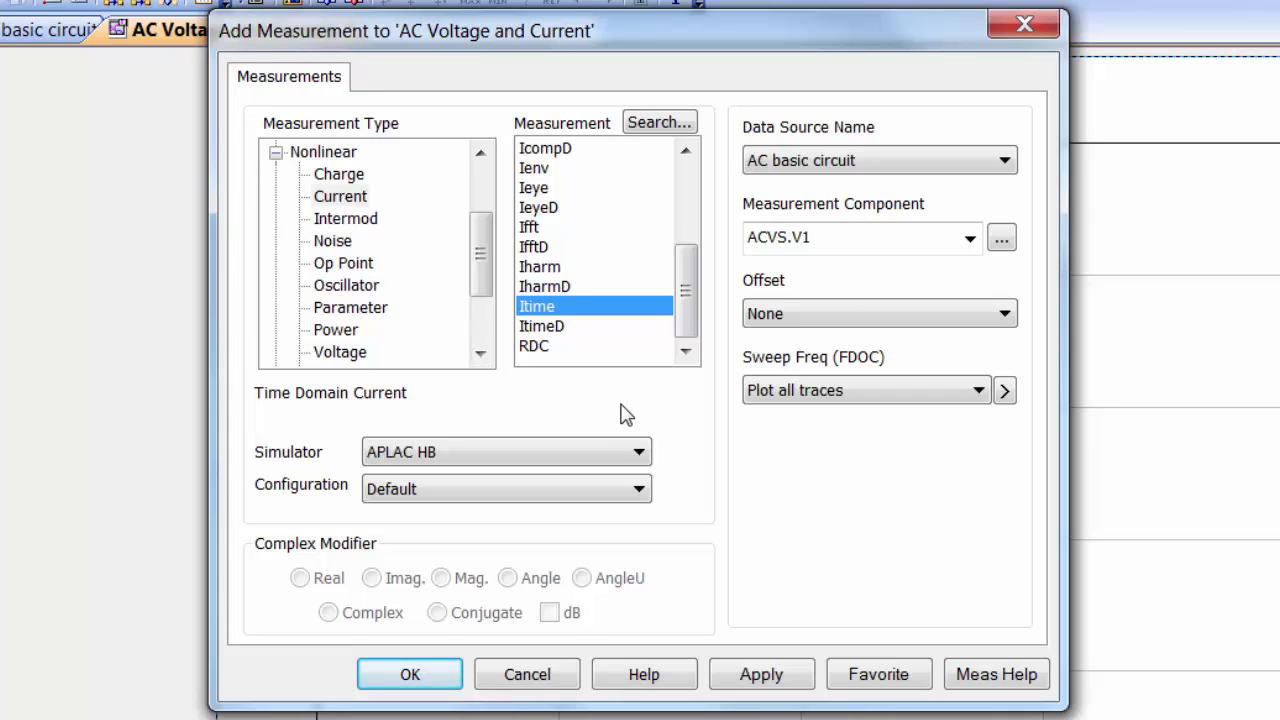
- Keep AC basic circuit as the data source, pick ammeter I_METER.AMP1 as the measurement component, and apply the current measurement
left_click(1005, 162)
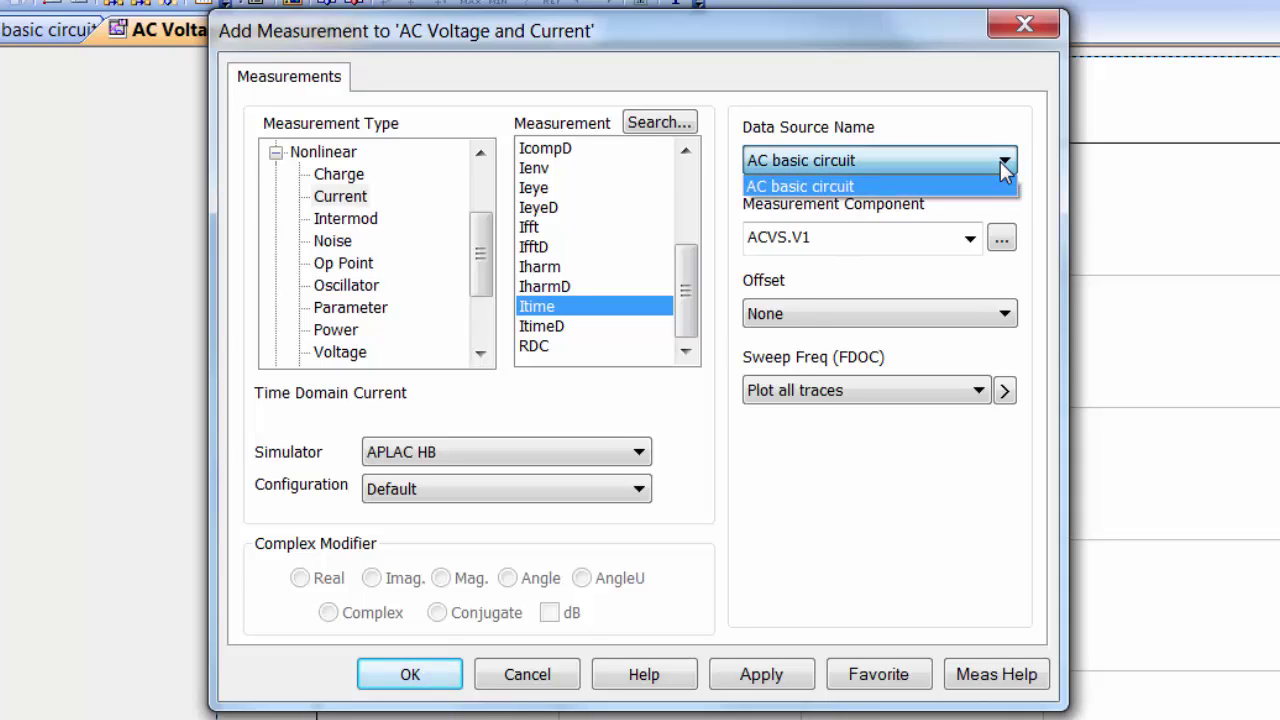
left_click(1003, 163)
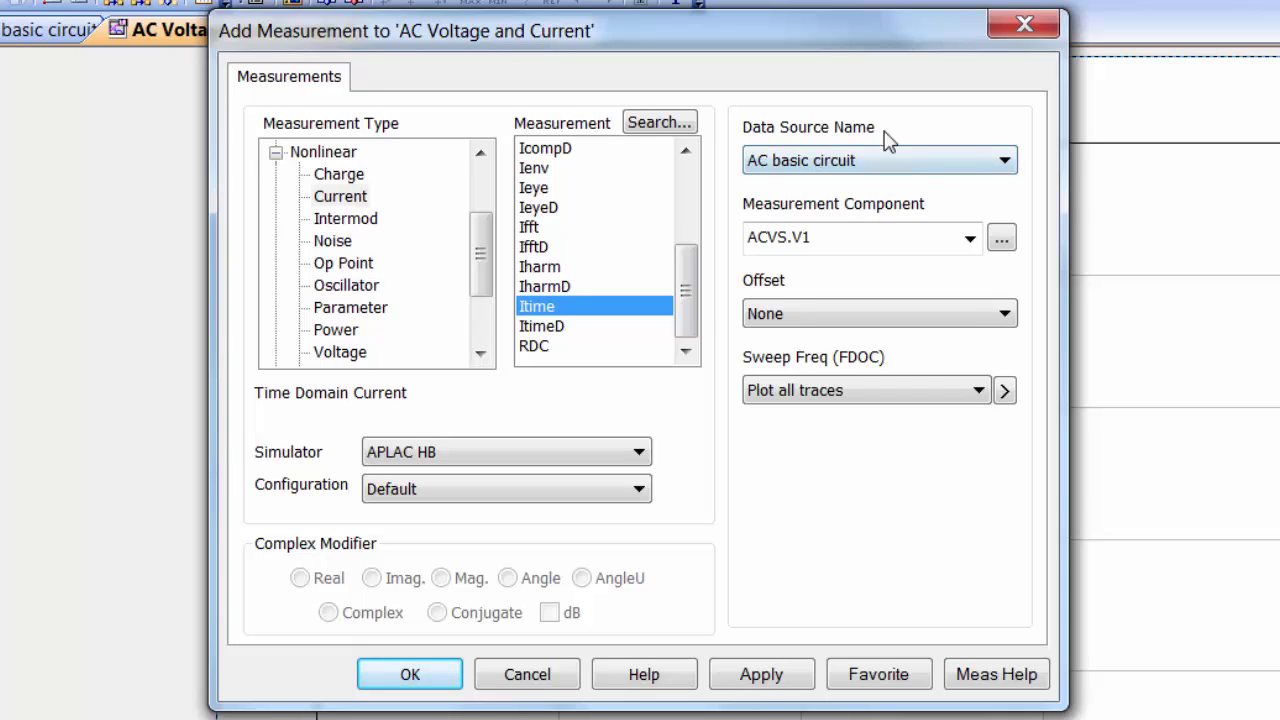
left_click(1000, 170)
left_click(1006, 168)
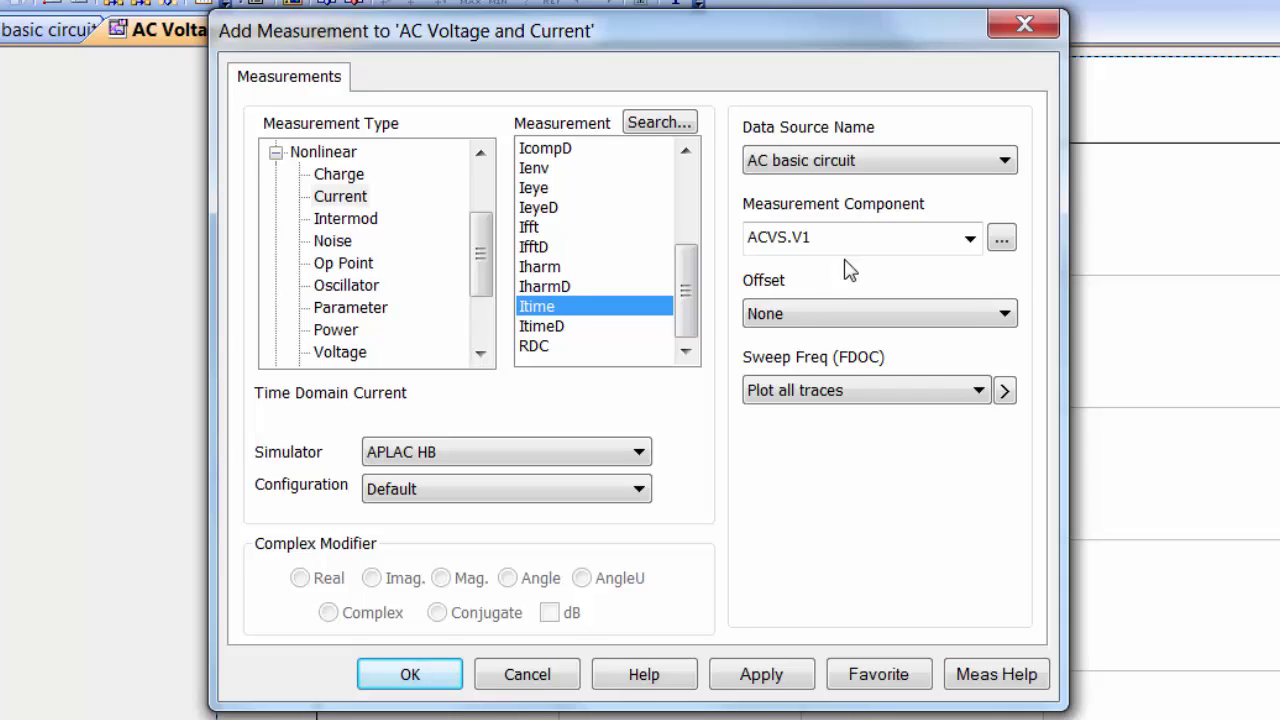
left_click(1002, 240)
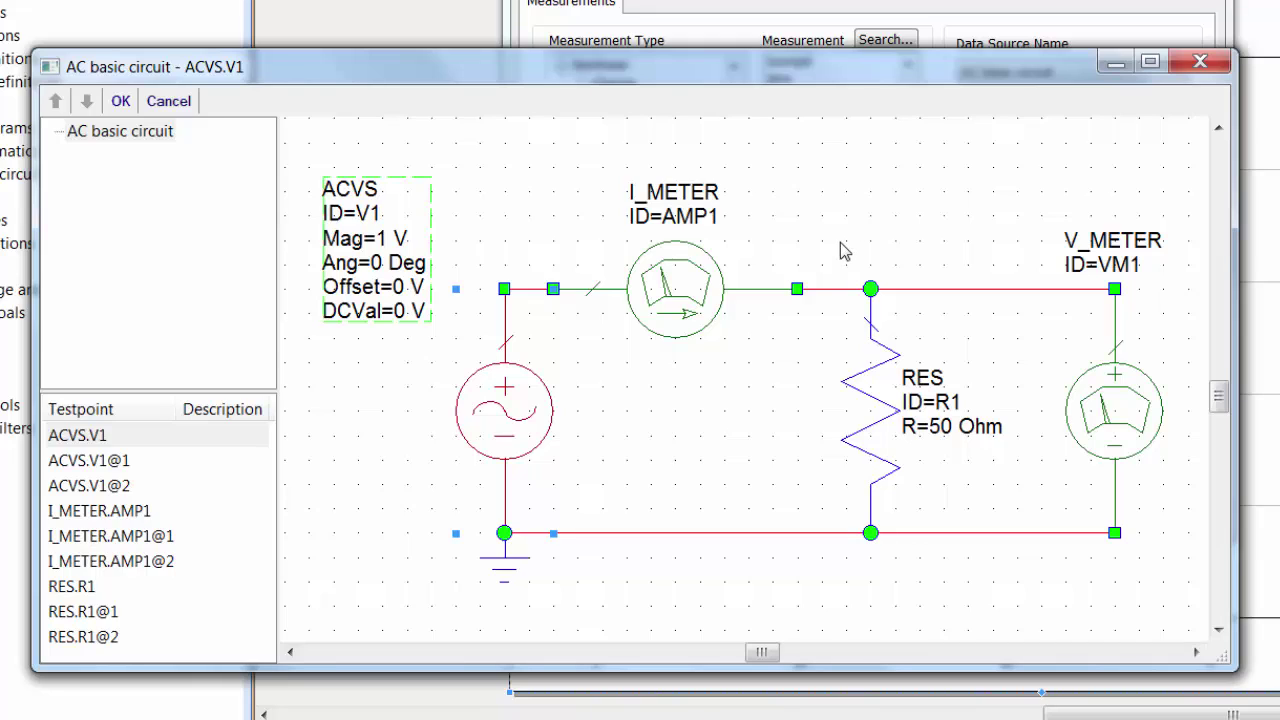
left_click(697, 297)
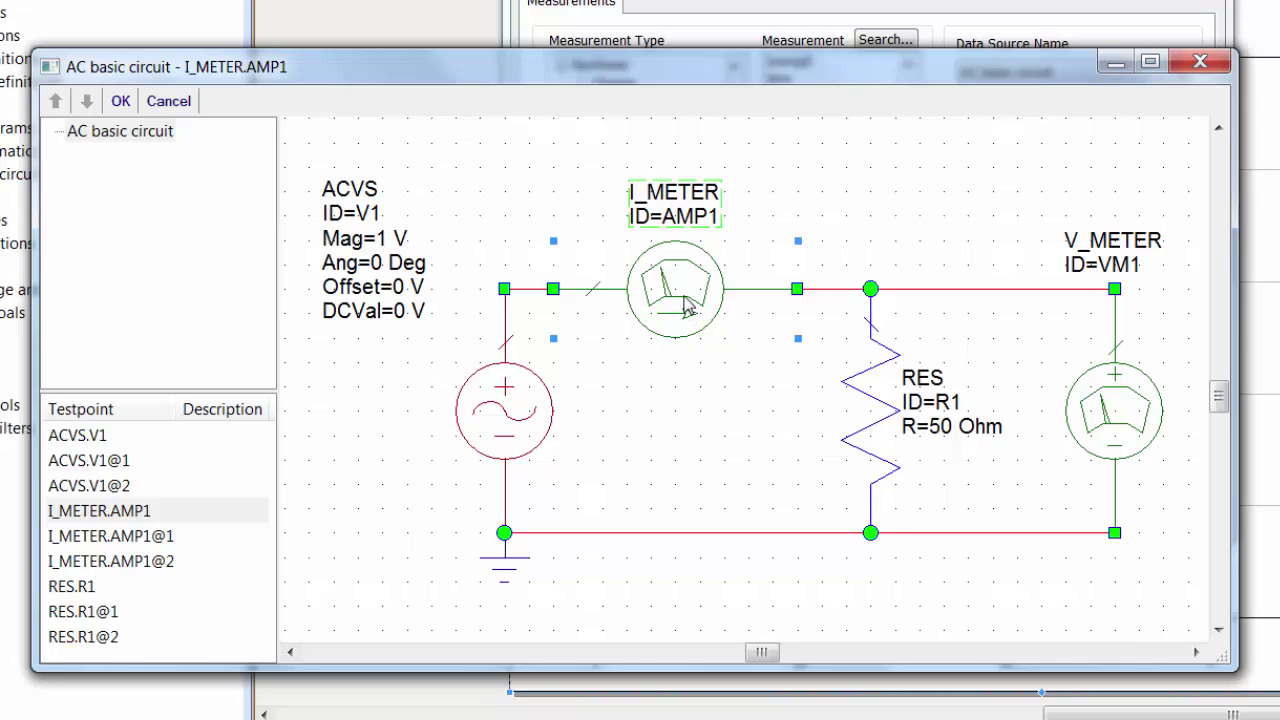
left_click(119, 101)
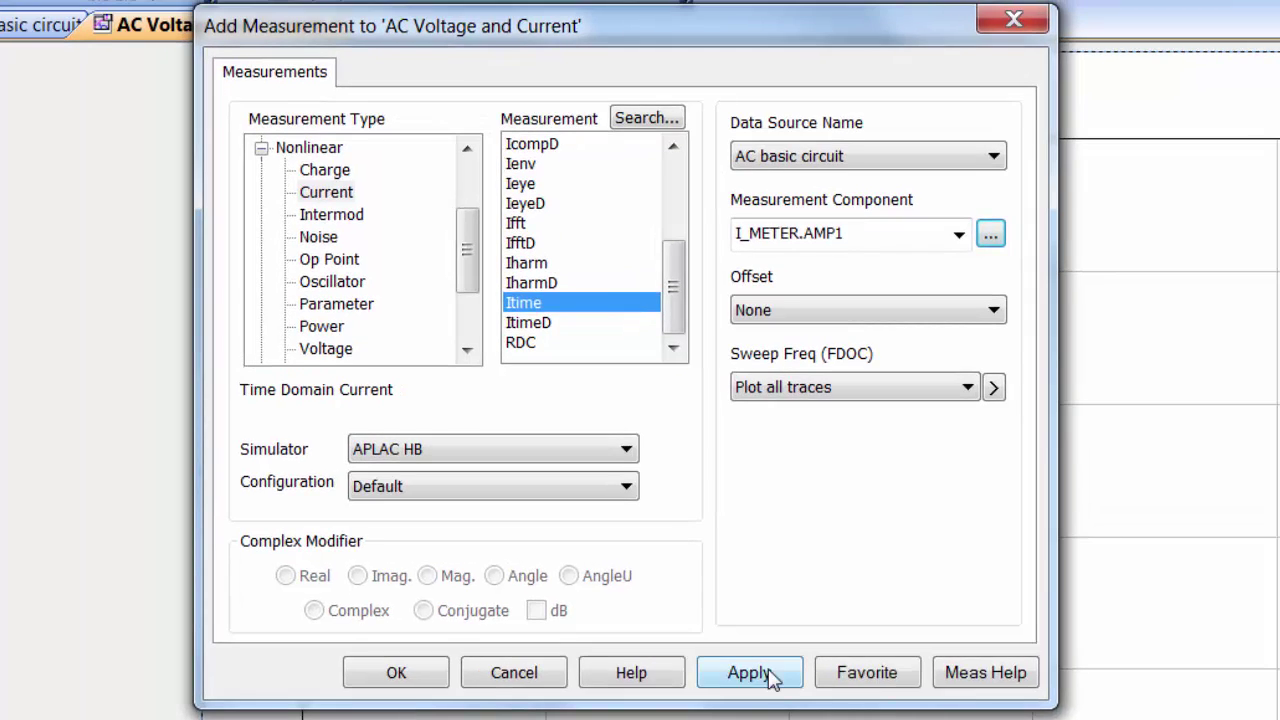
left_click(770, 676)
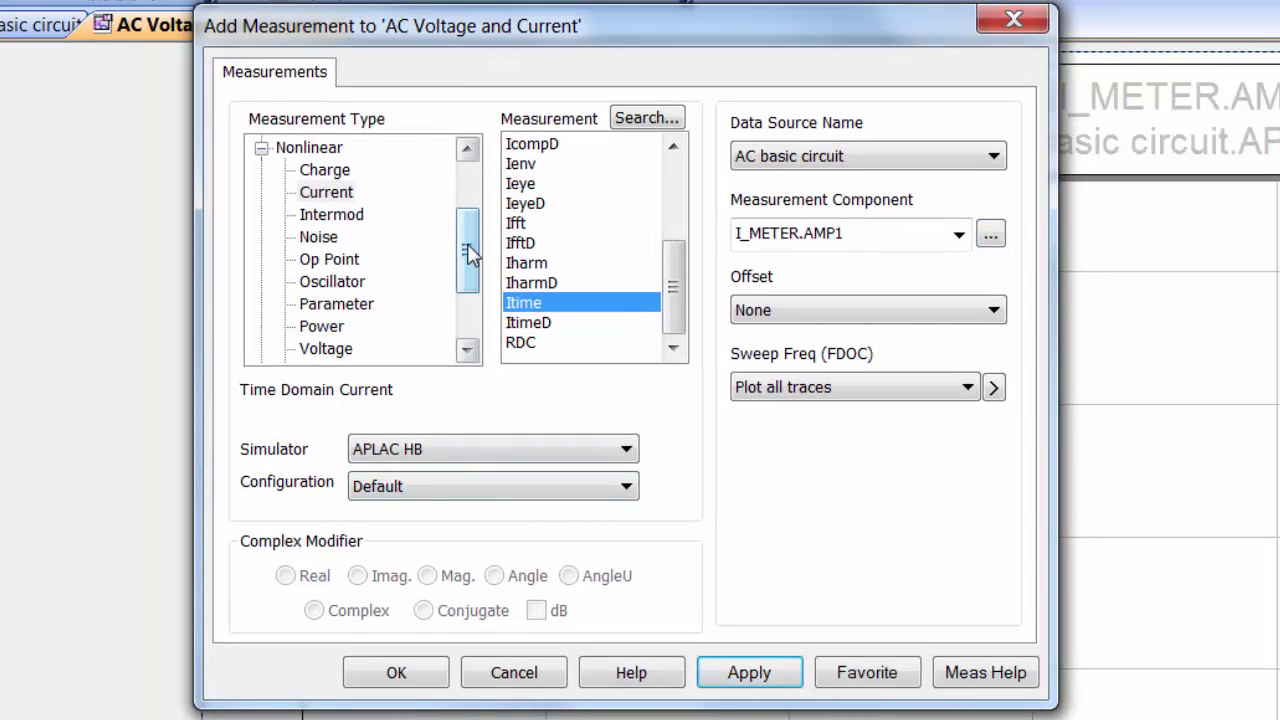
- Add the nonlinear time-domain voltage measurement Vtime to the graph, using voltmeter V_METER.VM1 of AC basic circuit as the measurement component
left_click(322, 350)
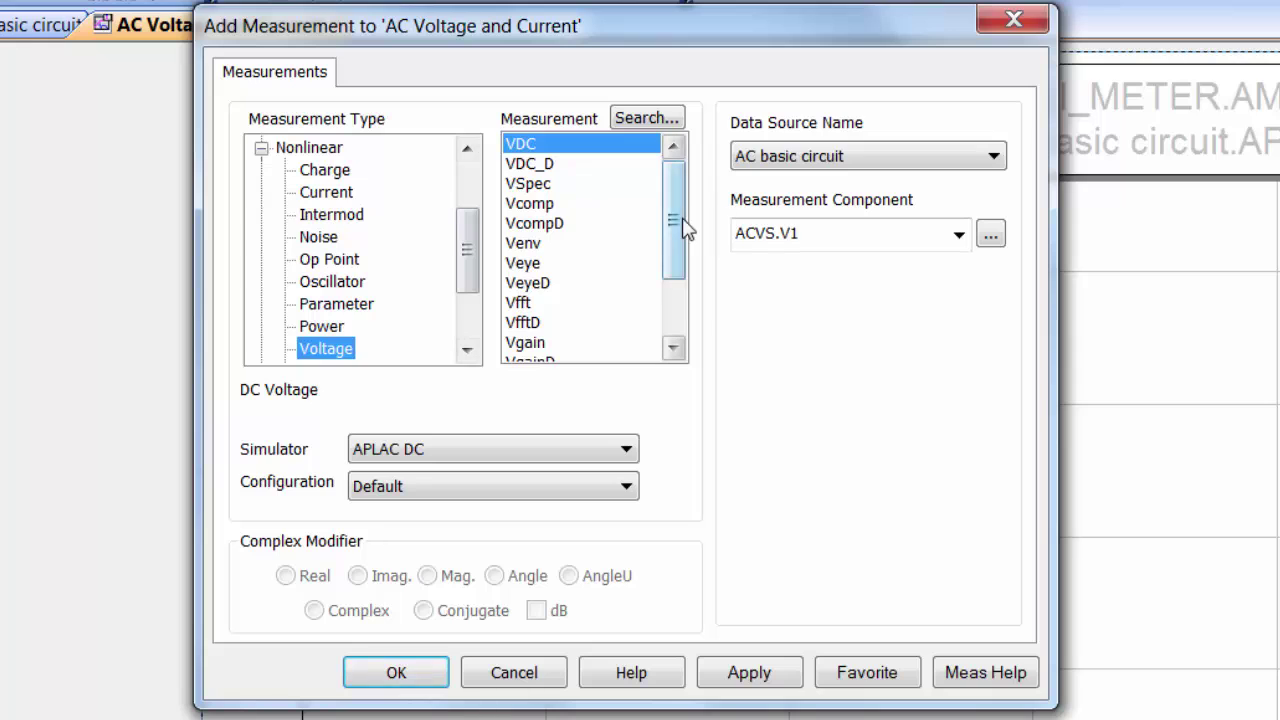
left_click_drag(674, 218, 680, 325)
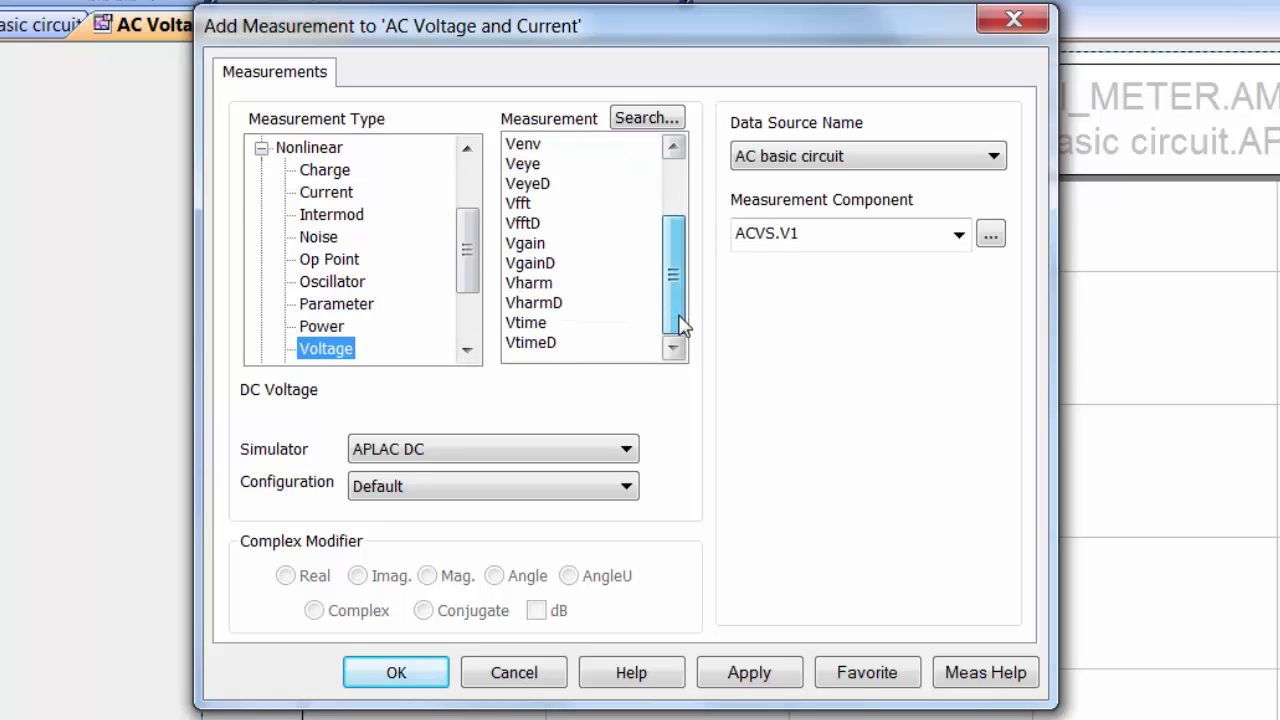
left_click(548, 327)
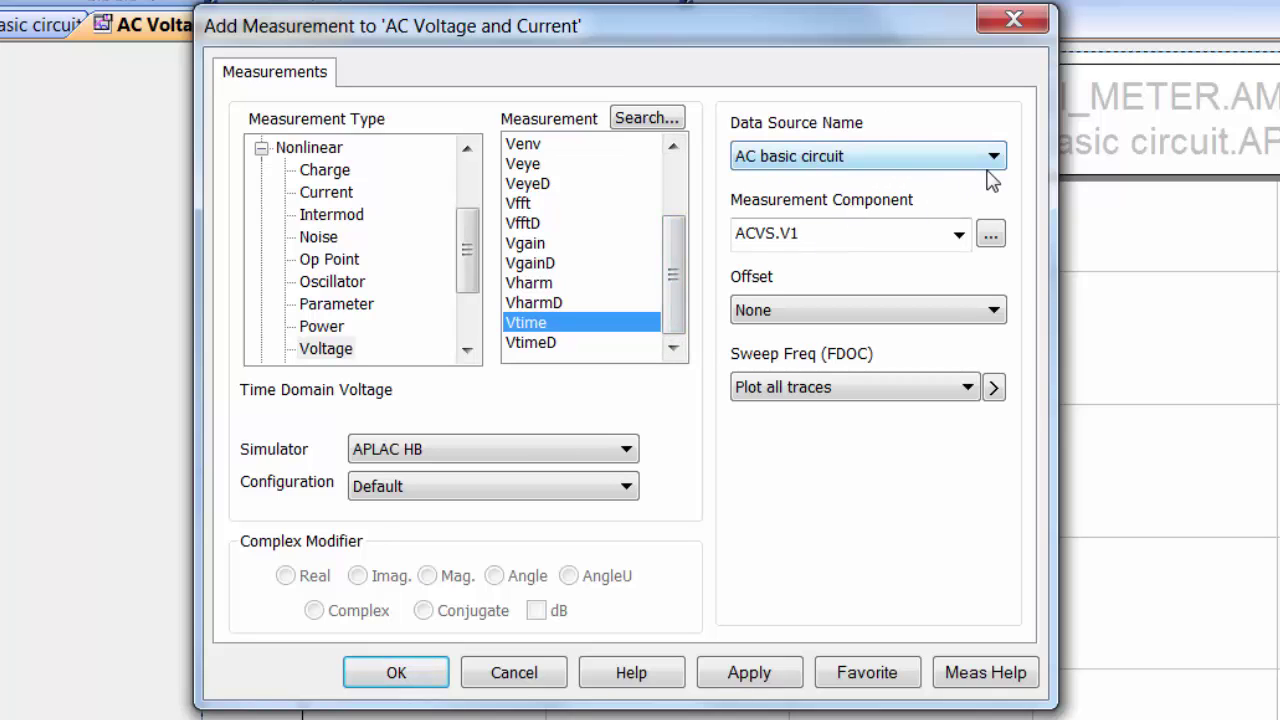
left_click(990, 236)
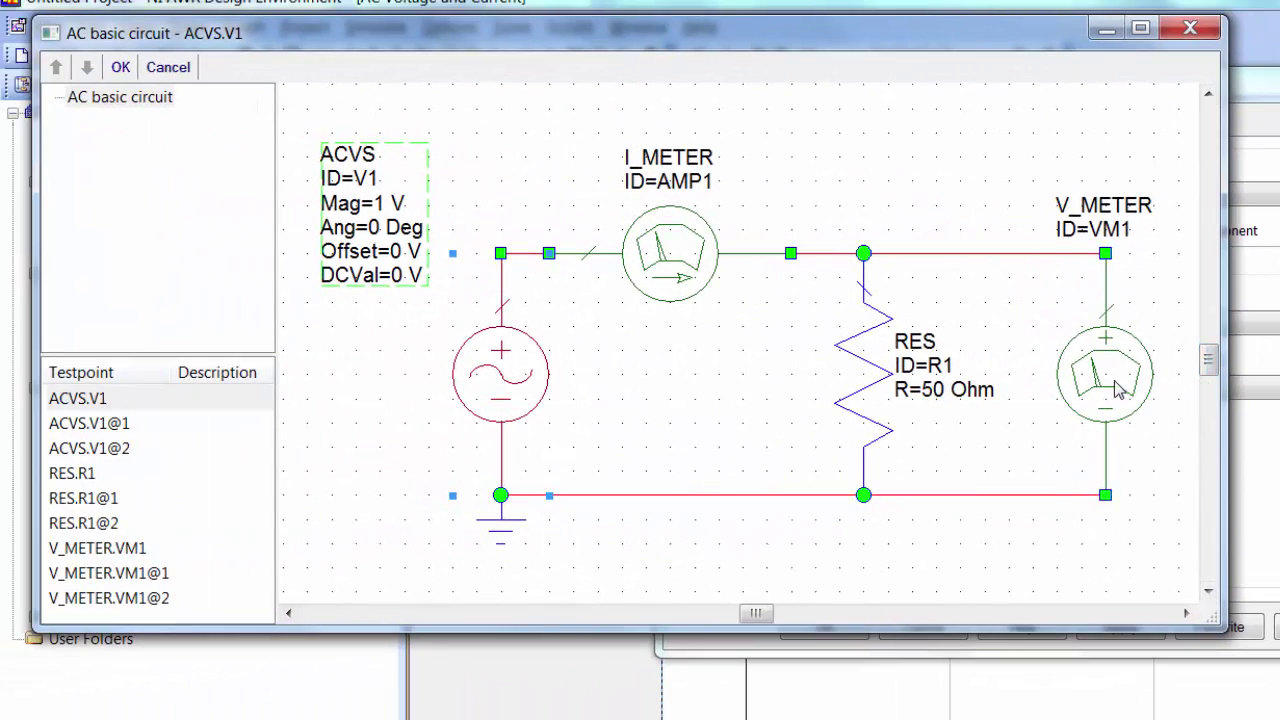
left_click(1031, 389)
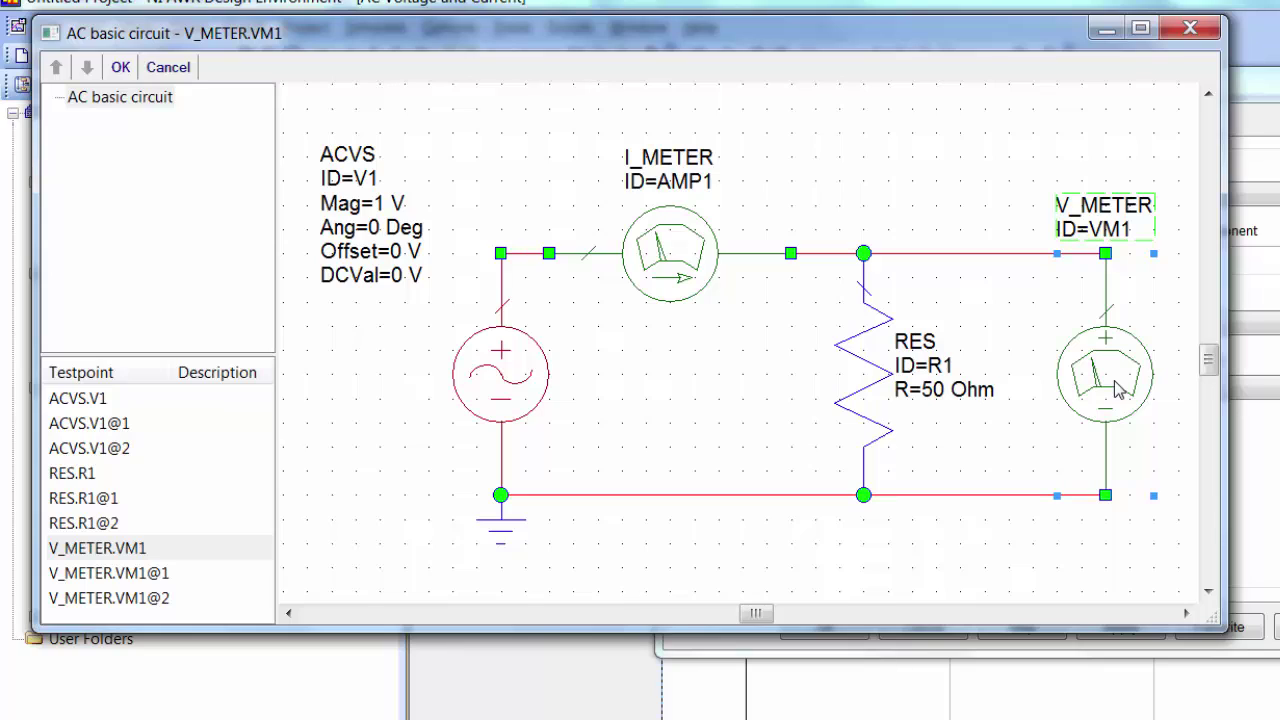
left_click(120, 68)
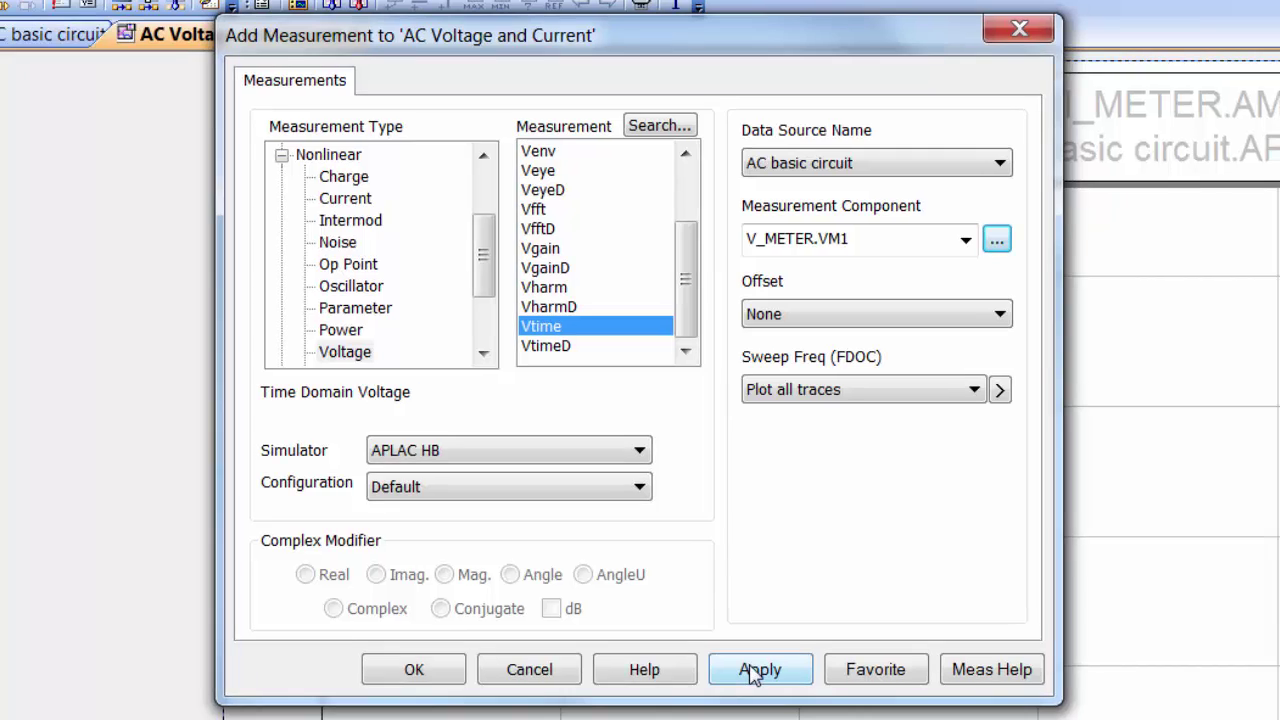
left_click(757, 670)
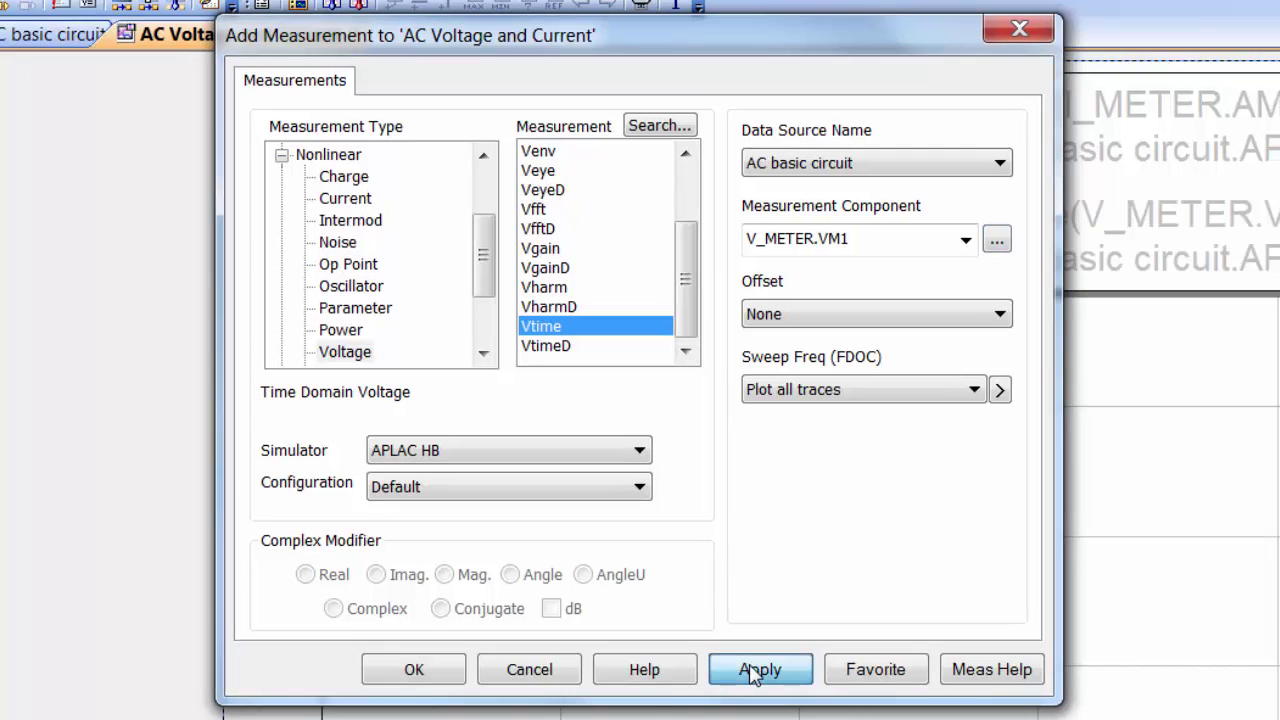
left_click(407, 672)
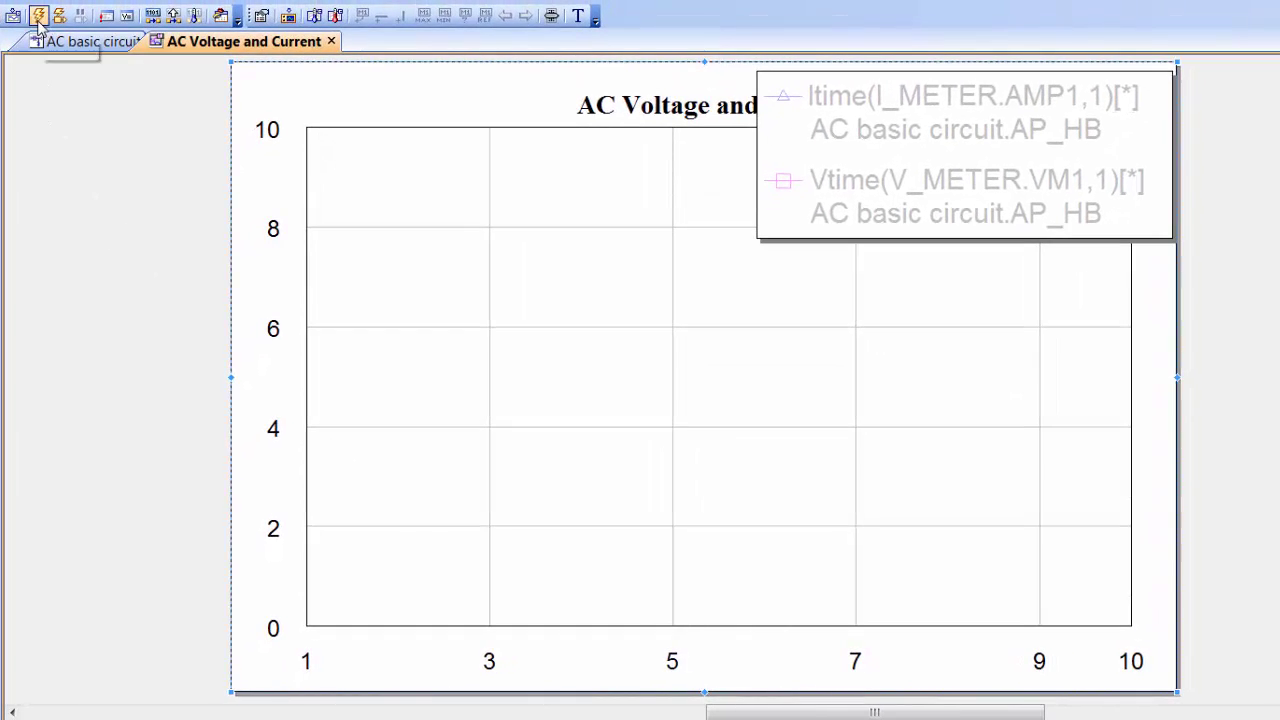
- Simulate the circuit to plot both measurements, and shift the graph legend away from the curves
left_click(38, 16)
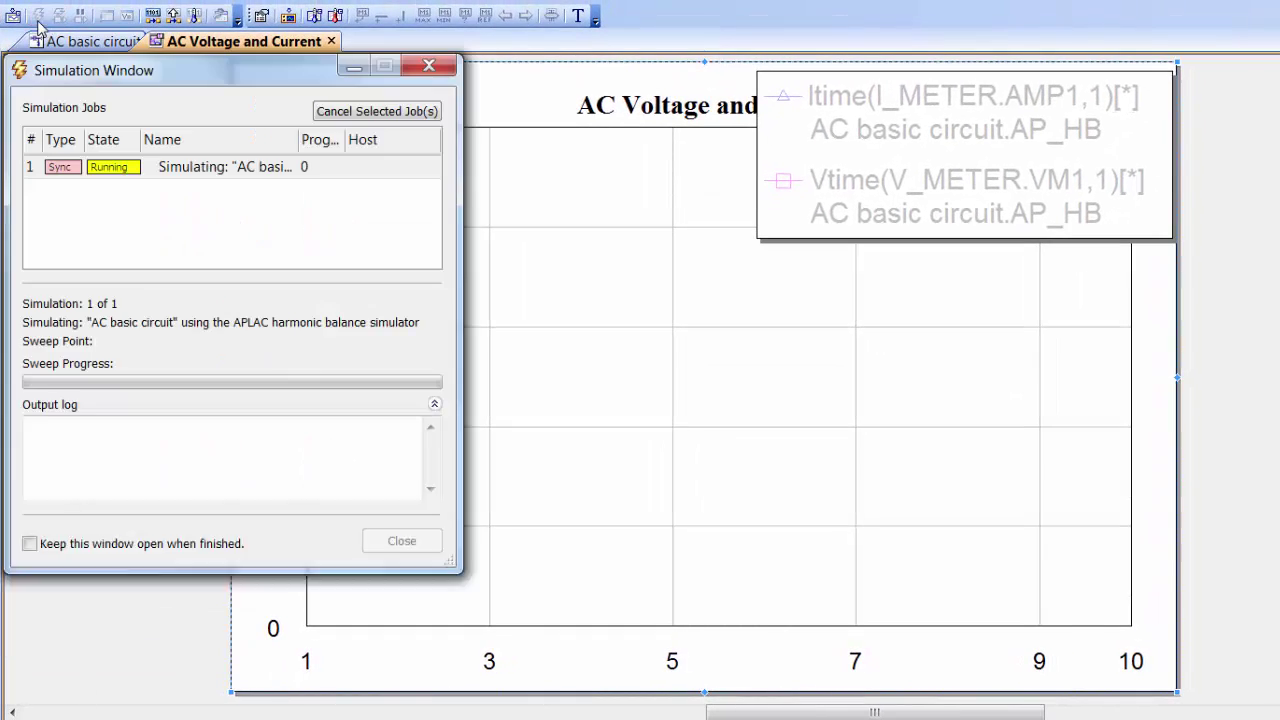
left_click(1047, 197)
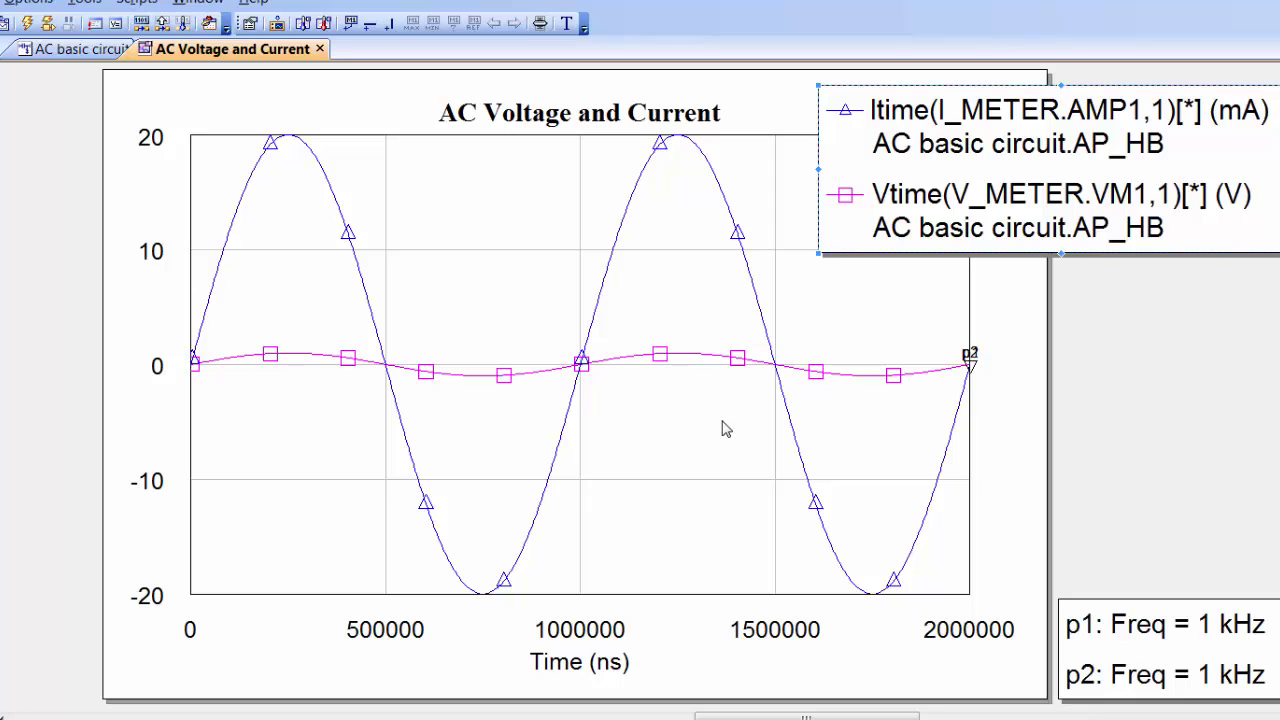
- In the graph's measurement properties, assign the Vtime voltage to axis Right 1 and keep the Itime current on Left 1
right_click(464, 271)
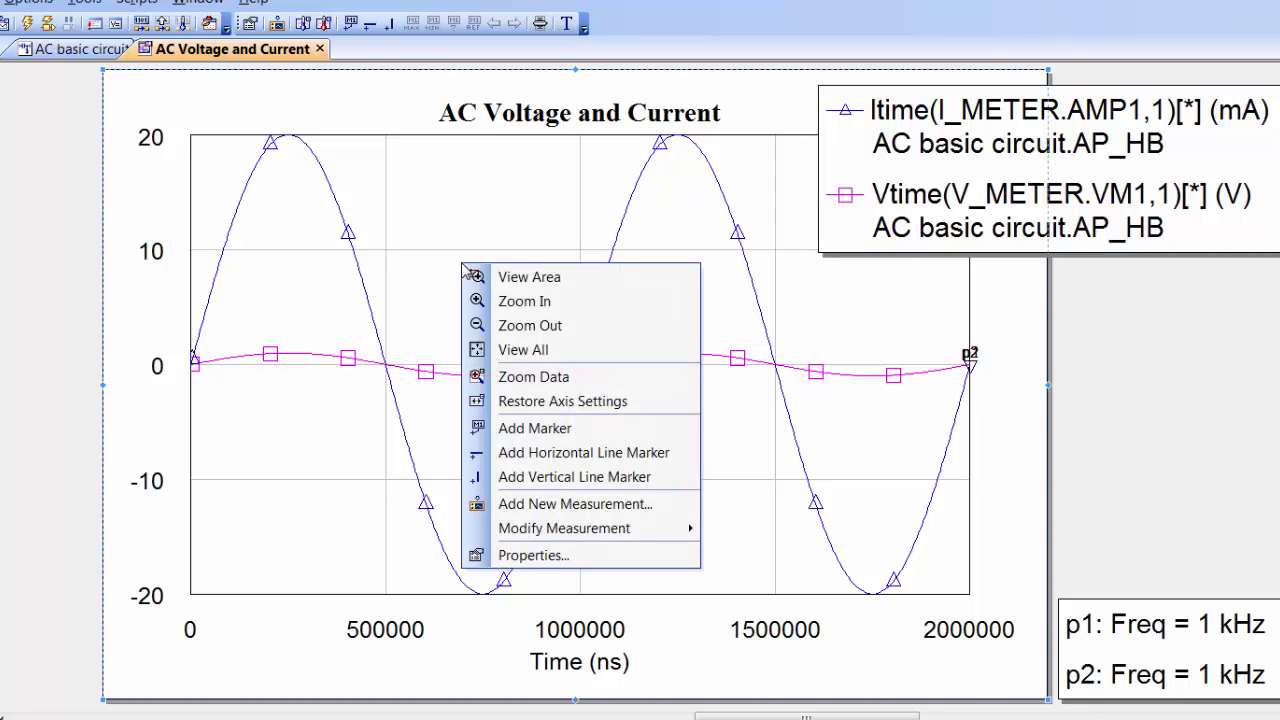
left_click(560, 555)
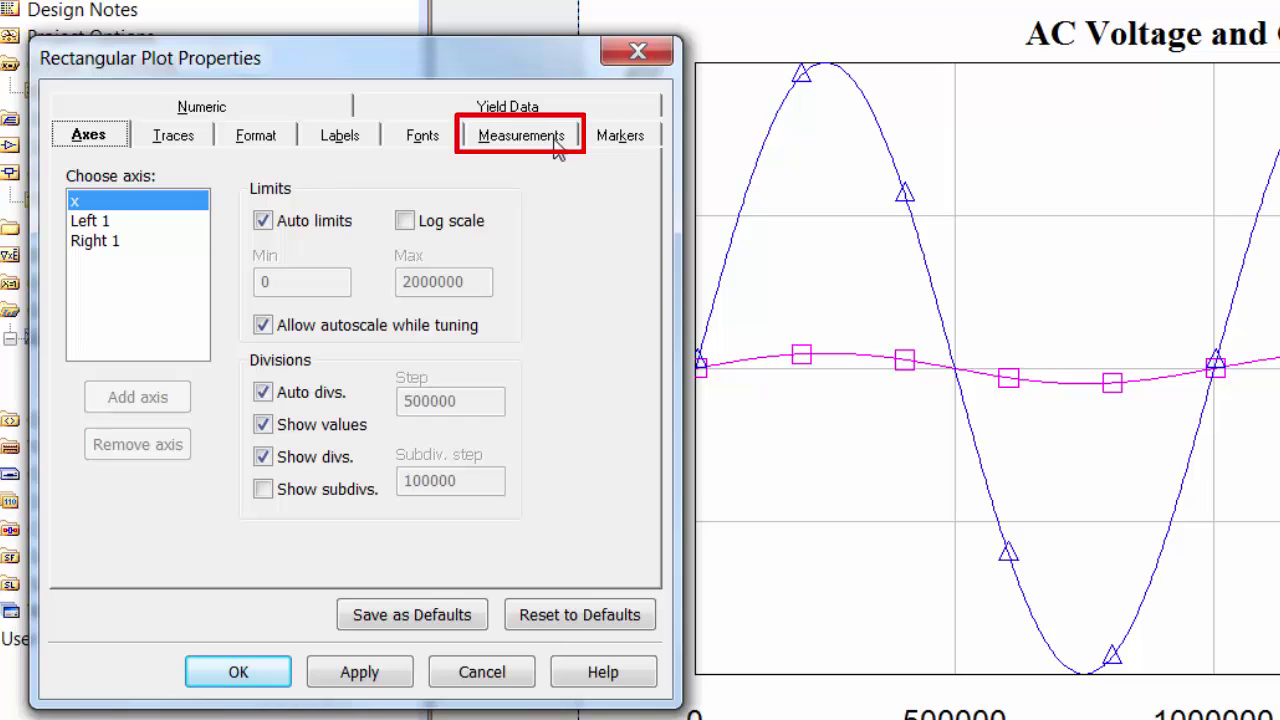
left_click(553, 141)
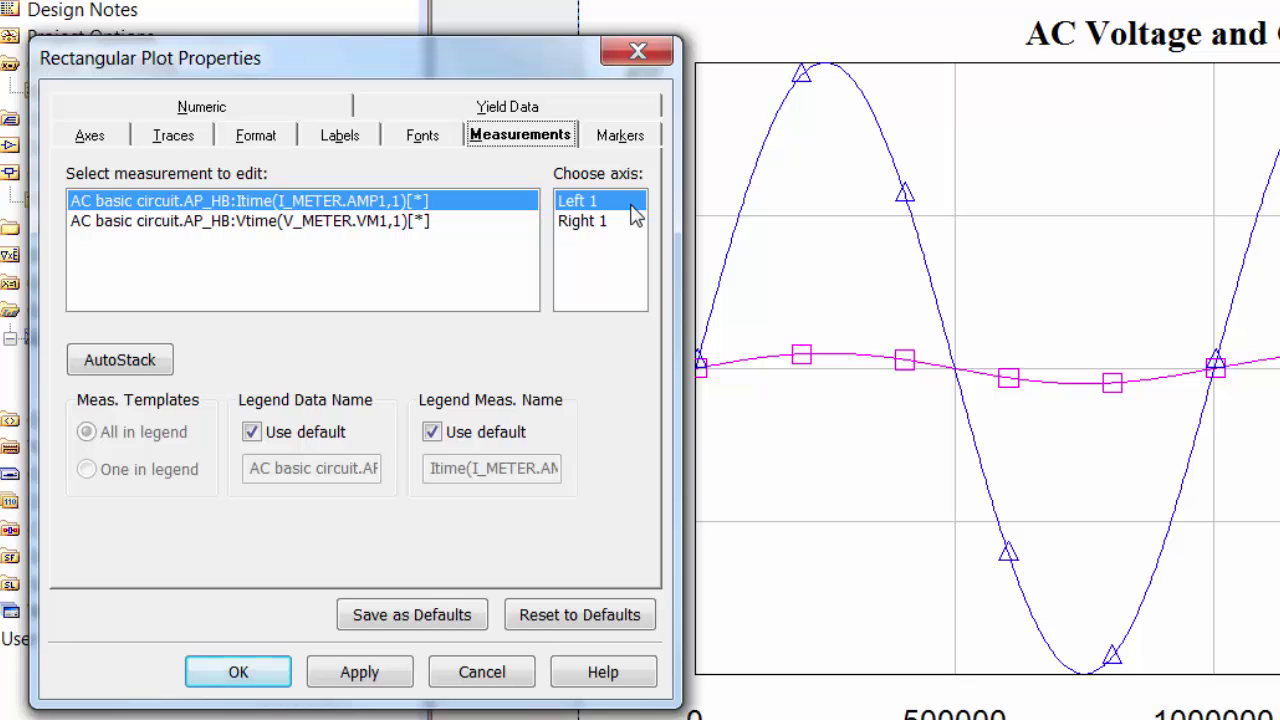
left_click(305, 223)
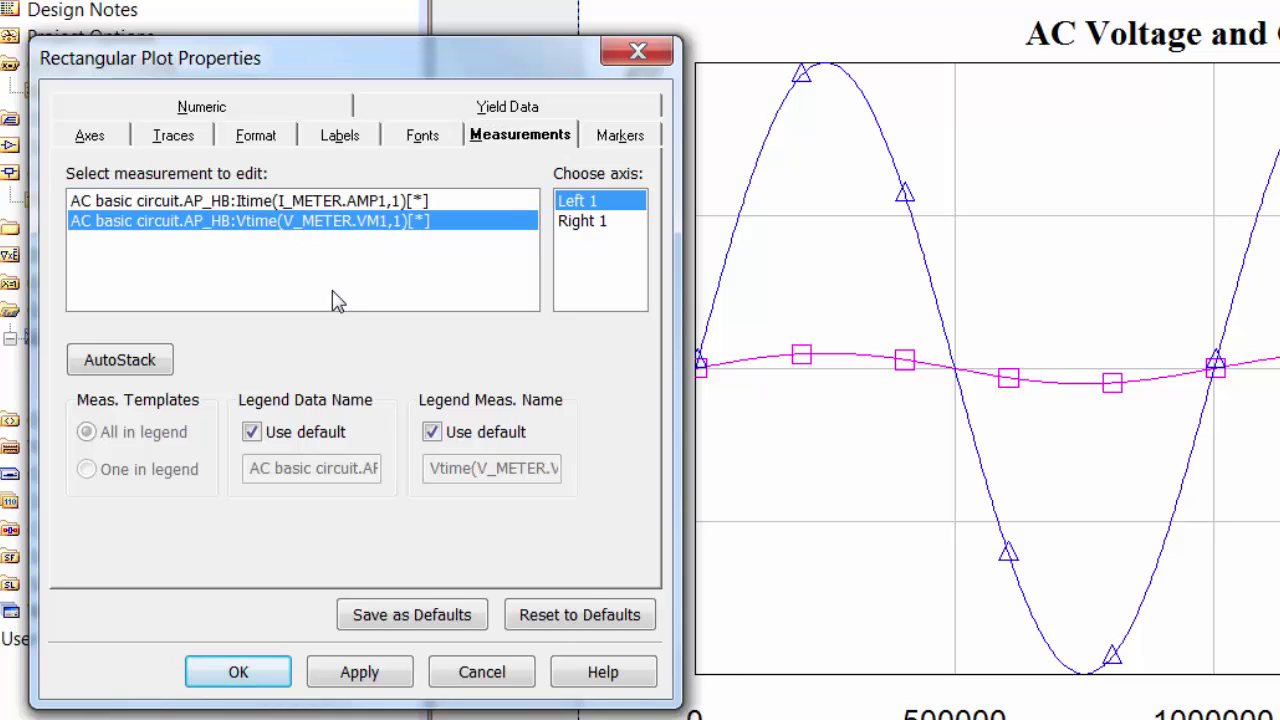
left_click(588, 223)
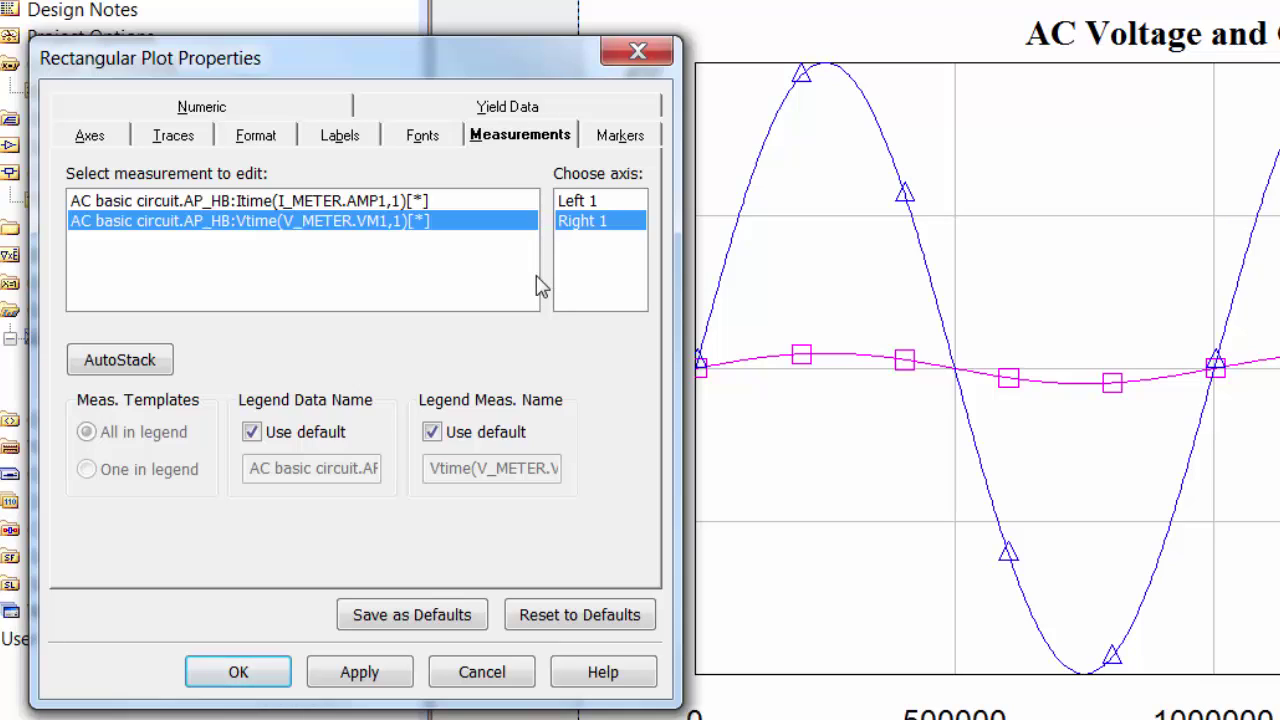
left_click(365, 206)
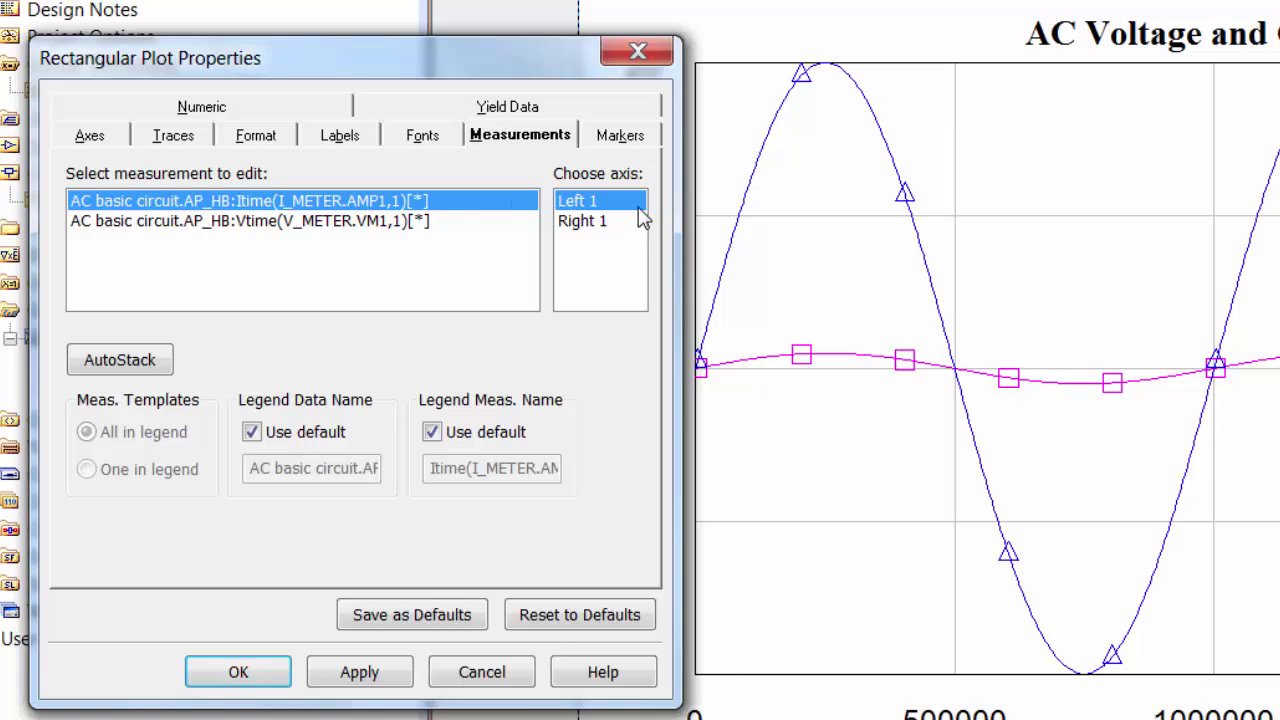
left_click(345, 232)
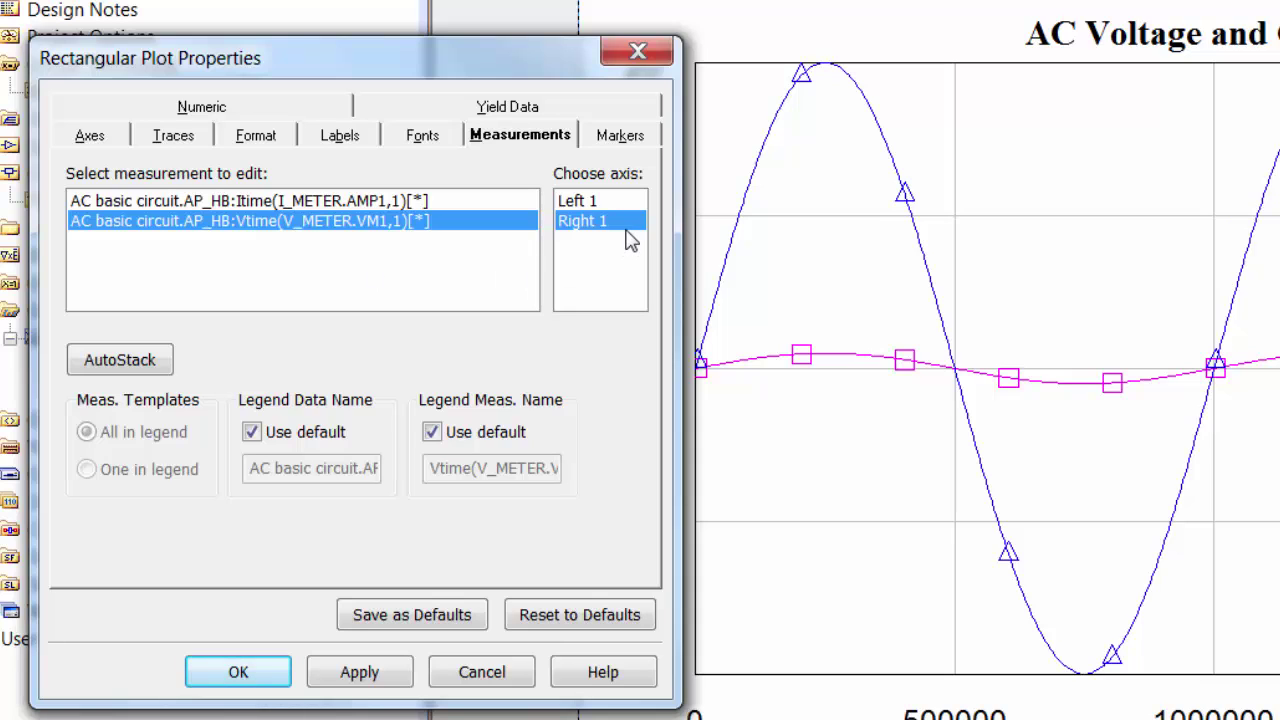
left_click(385, 674)
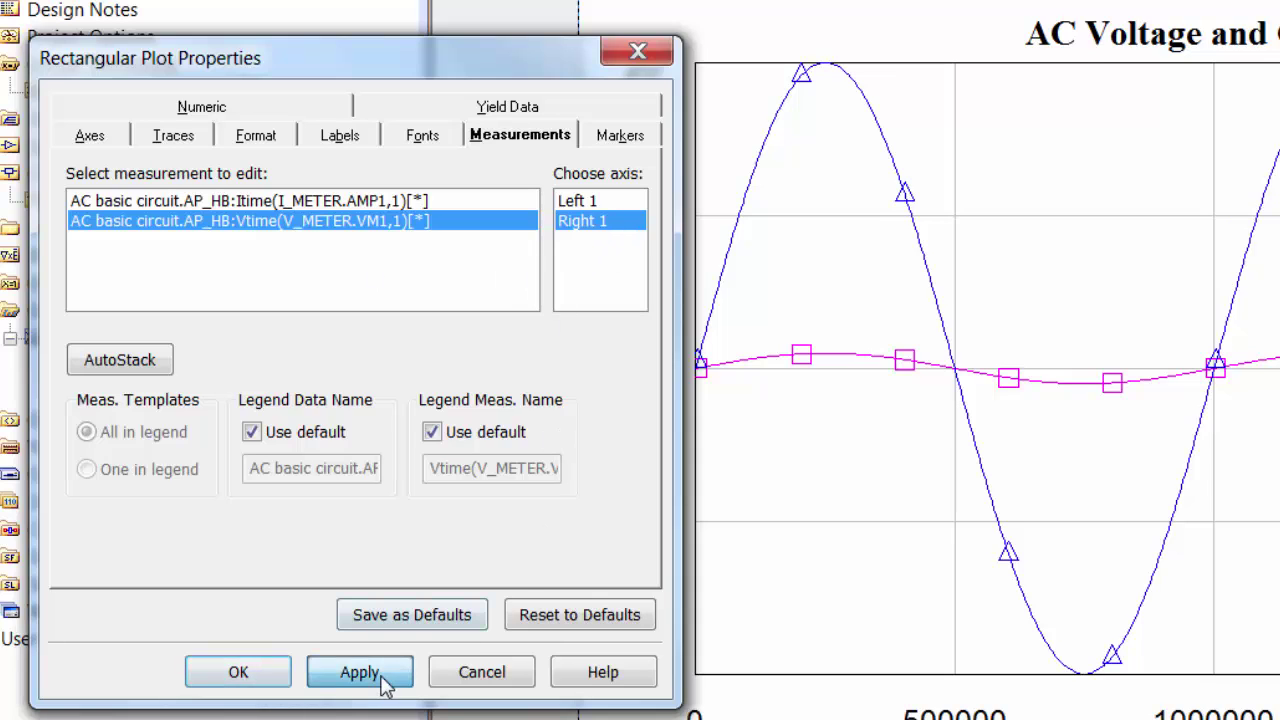
left_click(238, 670)
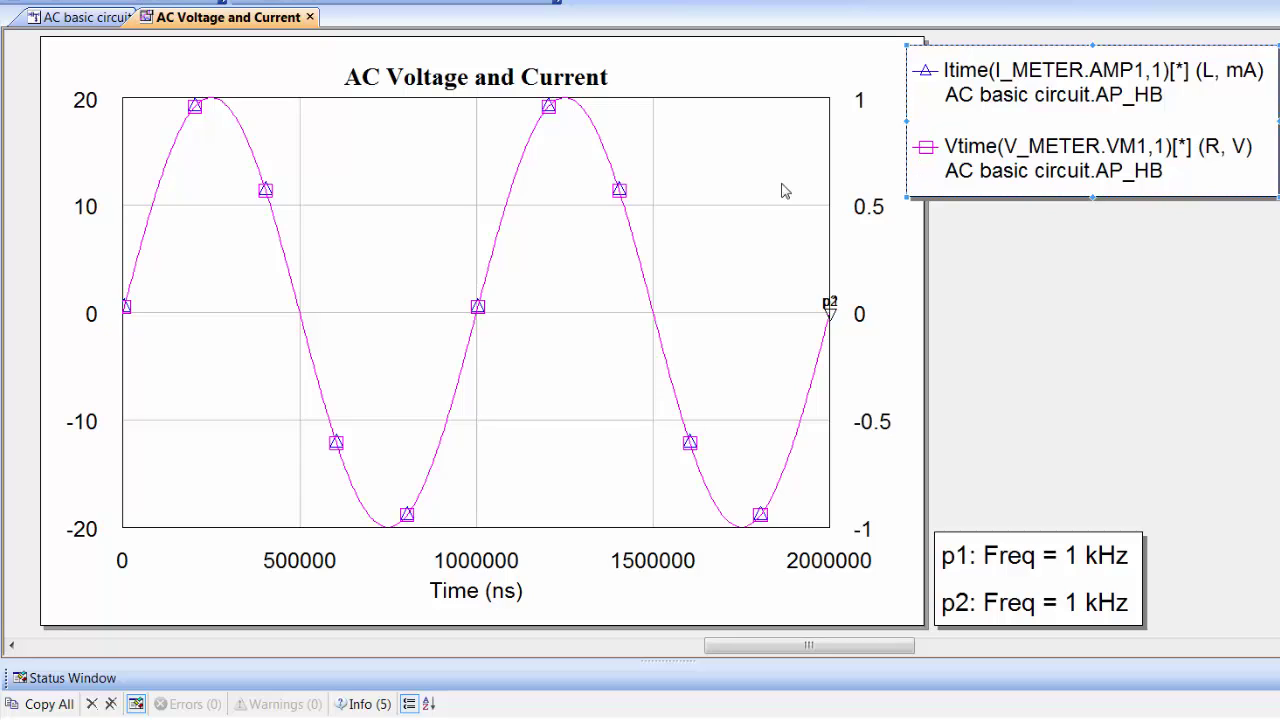
- Turn off auto limits for the graph's Left 1 axis and set its minimum to -25 and maximum to 25
right_click(370, 214)
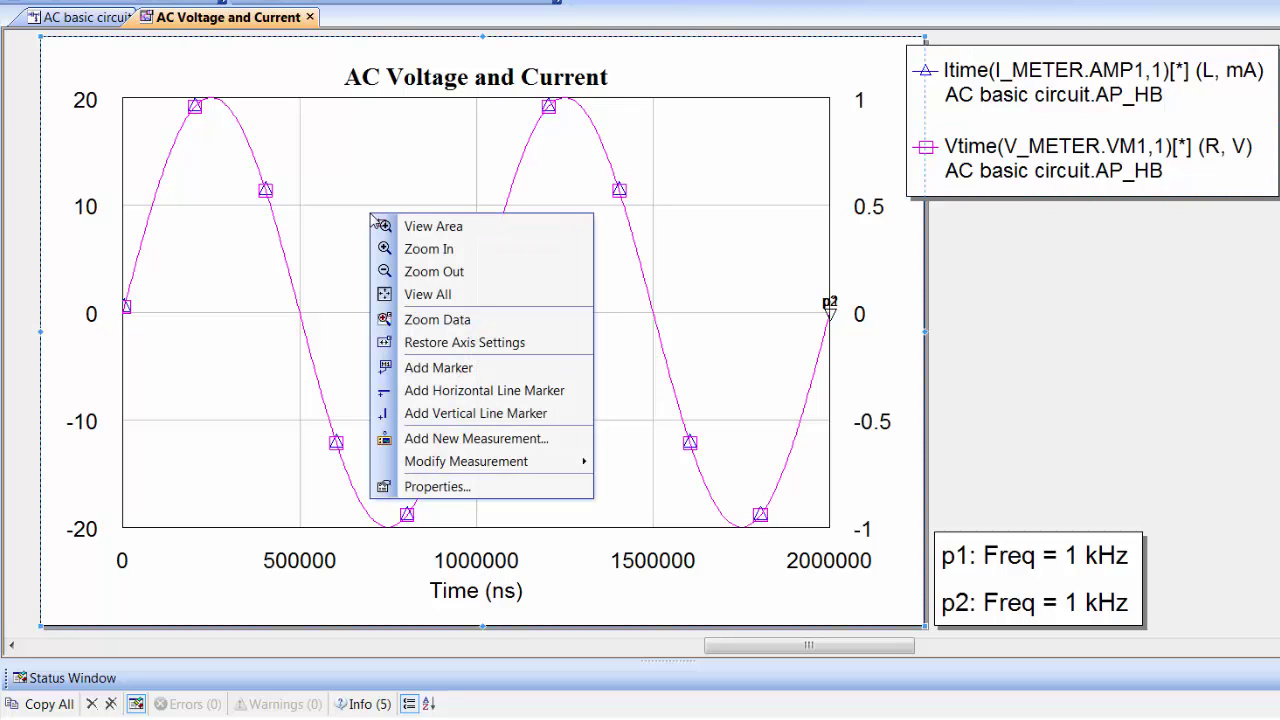
left_click(430, 487)
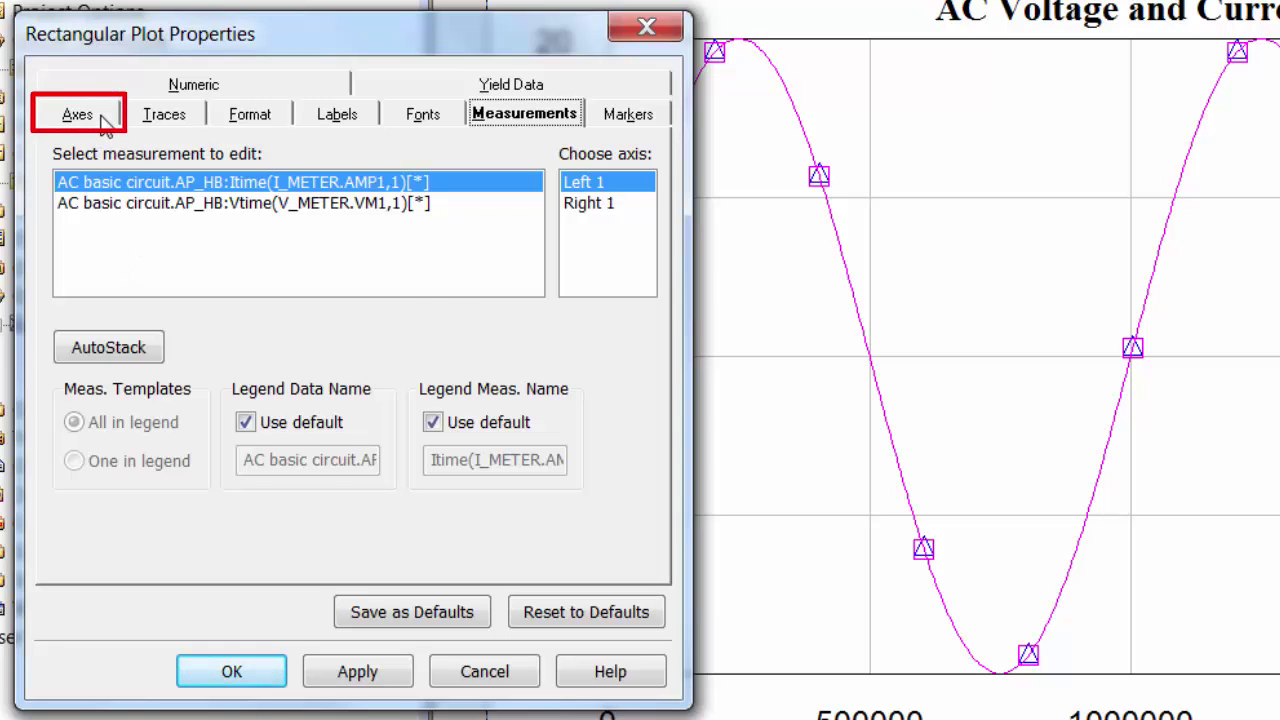
left_click(101, 116)
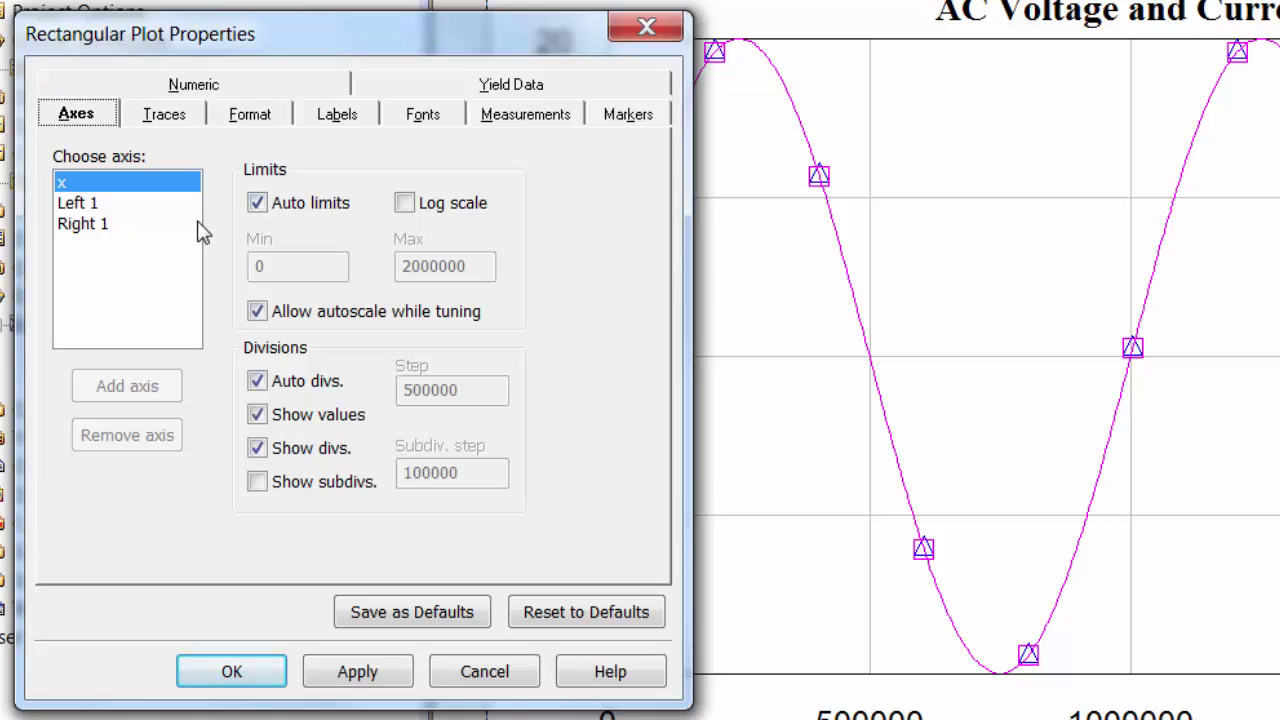
left_click(95, 208)
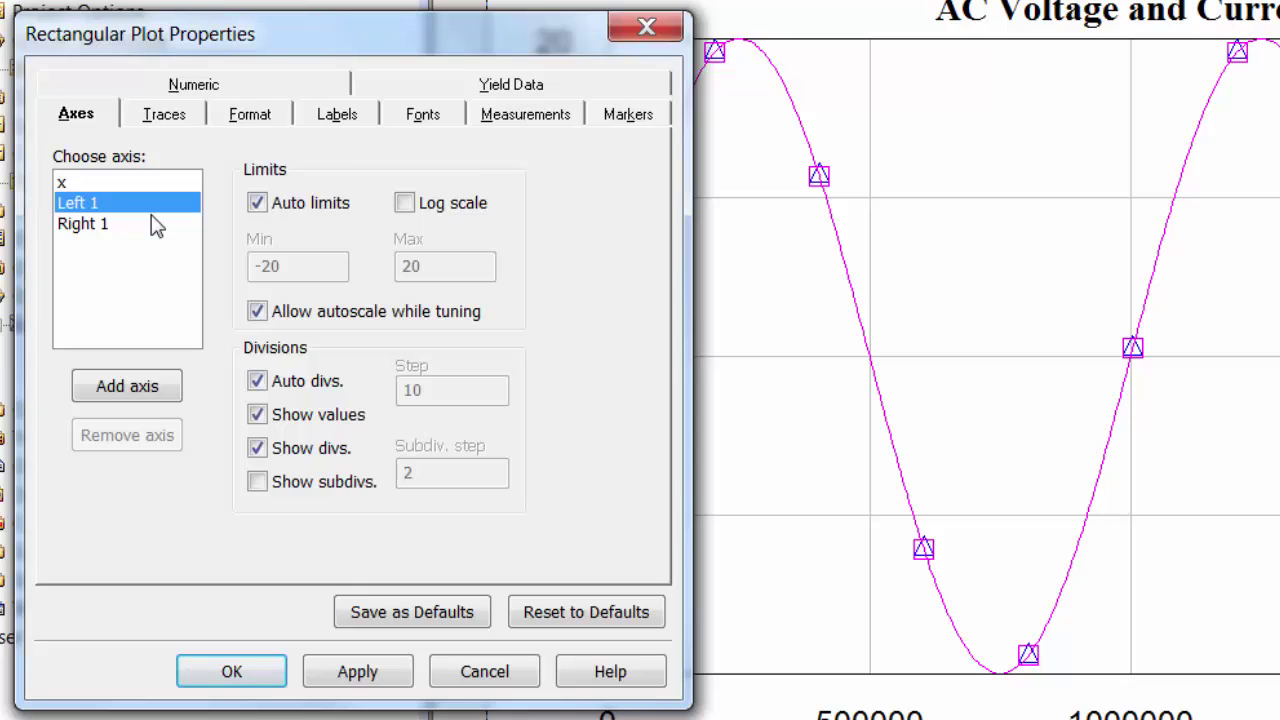
left_click(257, 204)
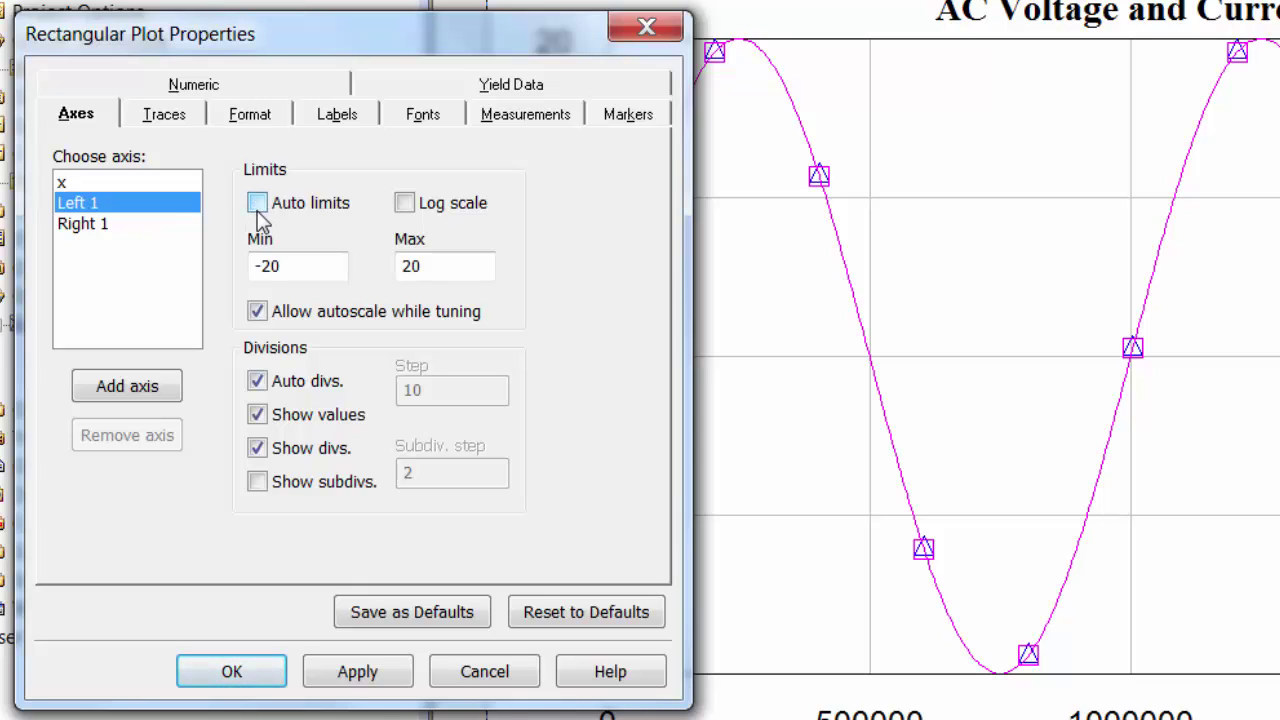
left_click(305, 264)
key("BackSpace")
type("5")
left_click(464, 260)
key("BackSpace")
type("5")
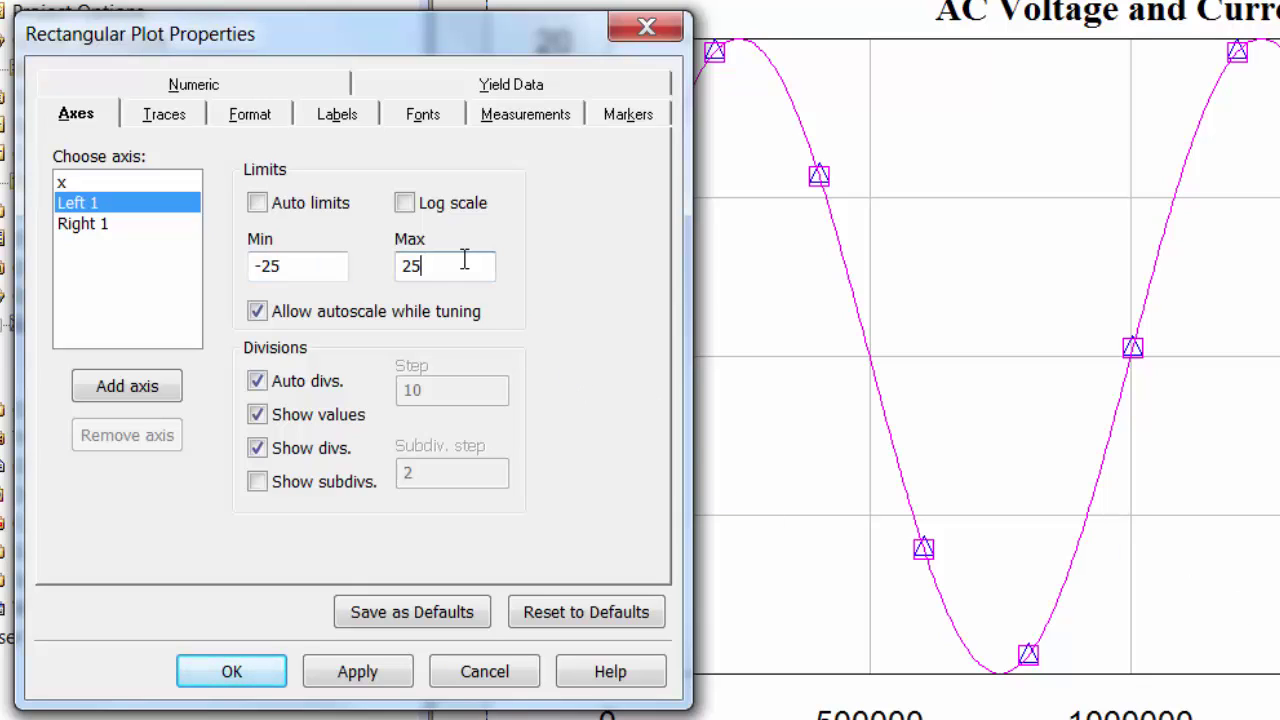
left_click(357, 677)
left_click(231, 671)
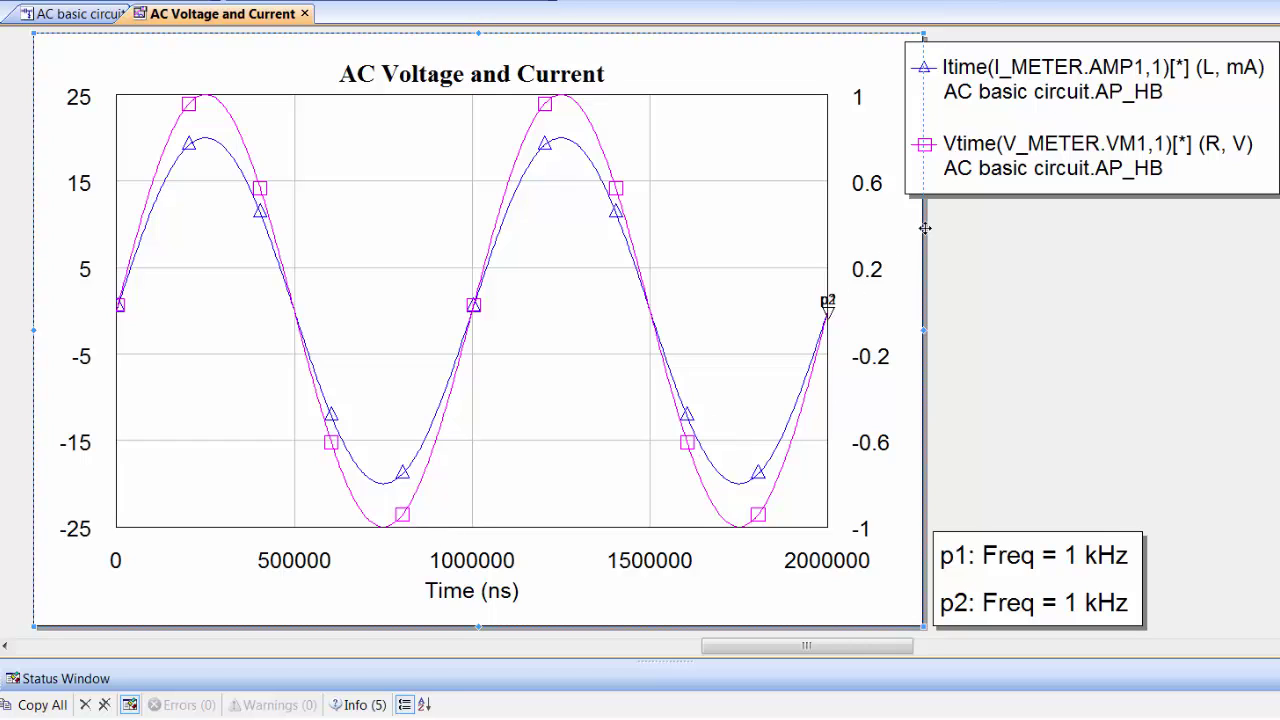
left_click(1232, 144)
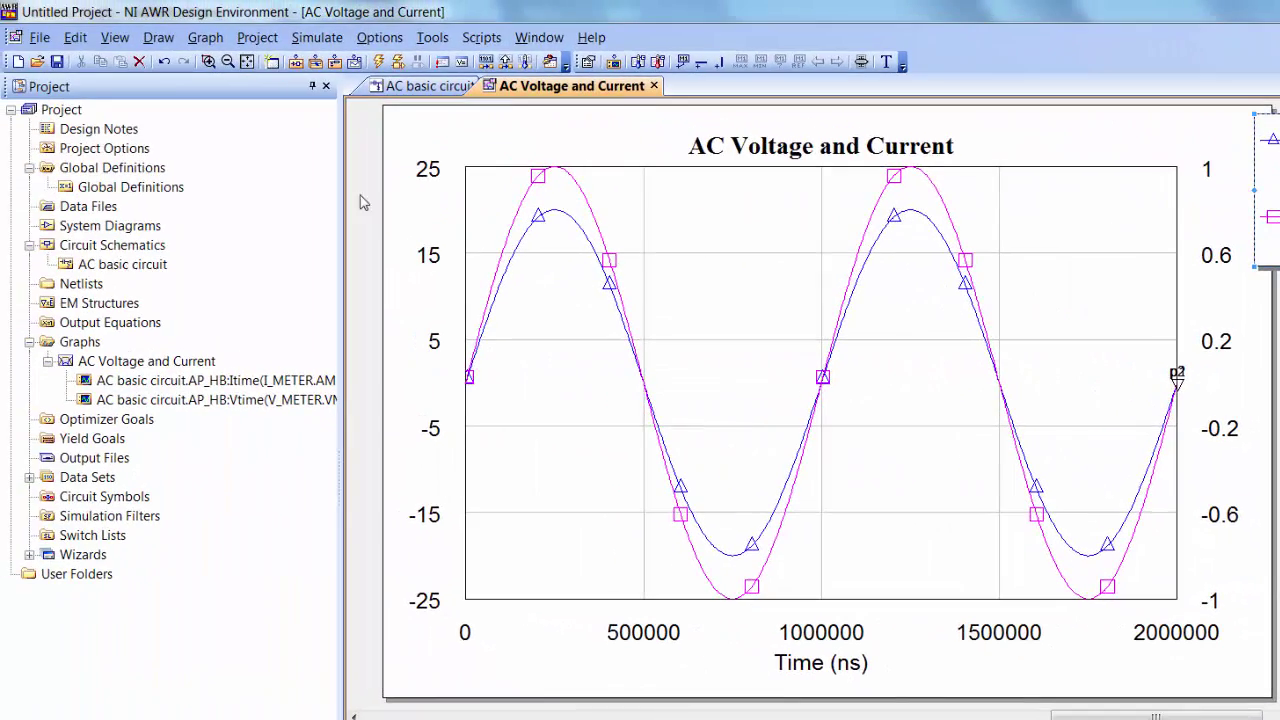
- Review the simulation frequency and global units in the project options
double_click(90, 150)
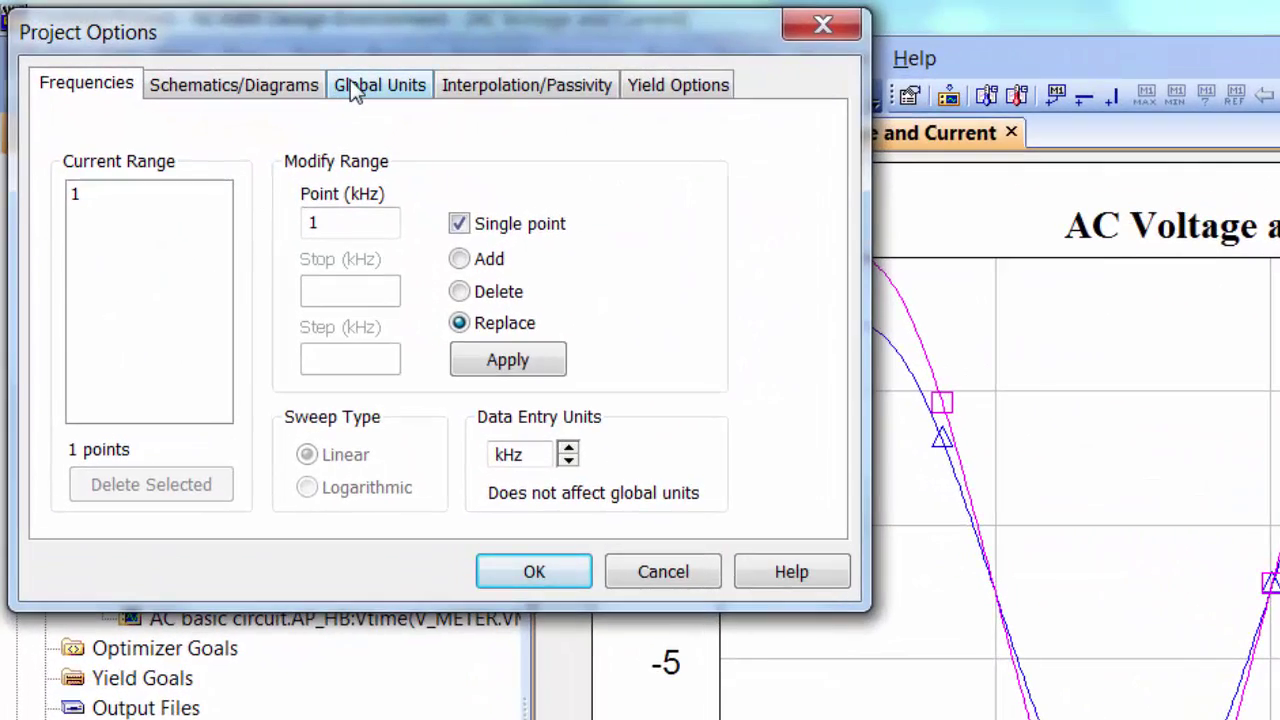
left_click(352, 86)
left_click(534, 572)
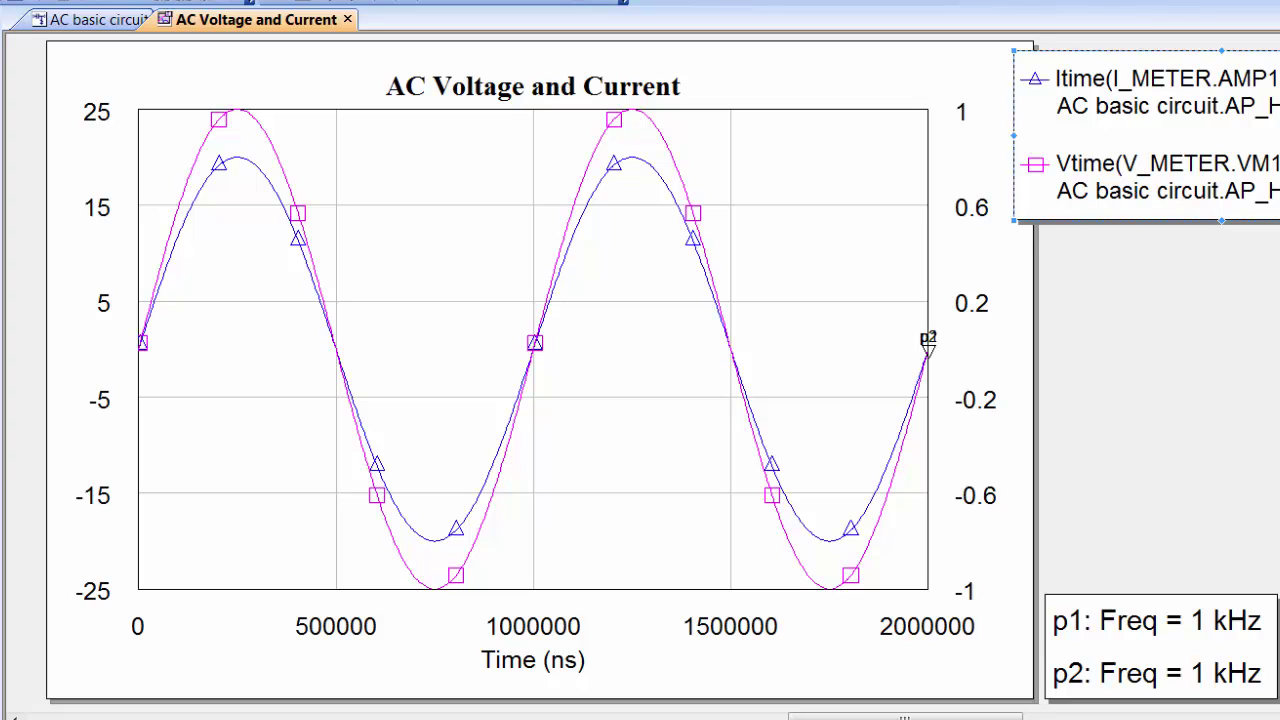
- Return to the AC basic circuit schematic and place a measurement probe on the node above the resistor
left_click(83, 28)
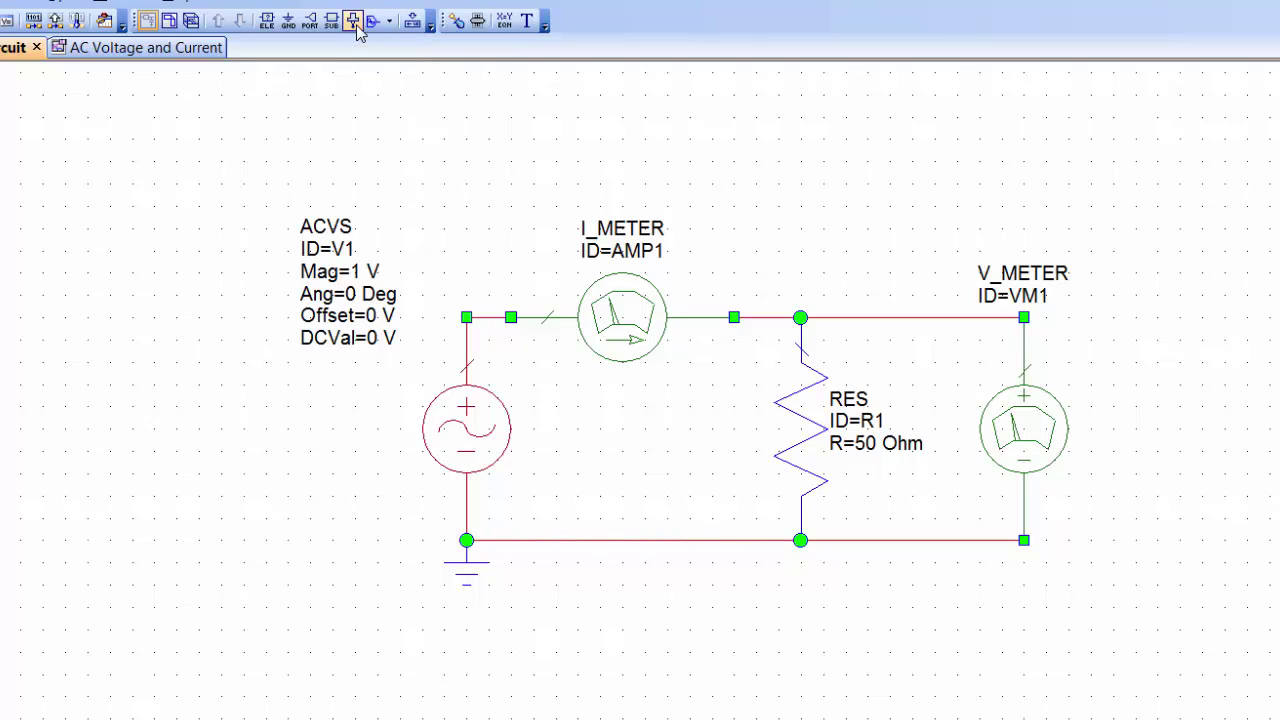
left_click(355, 22)
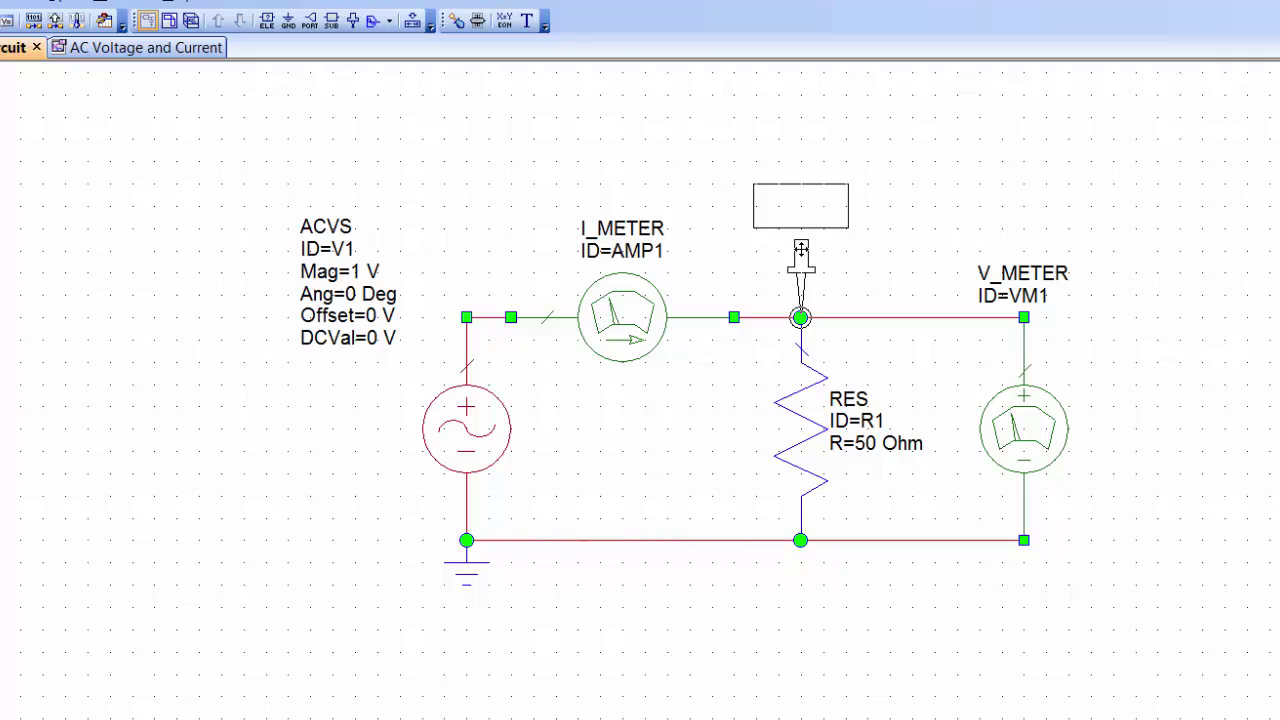
left_click(801, 250)
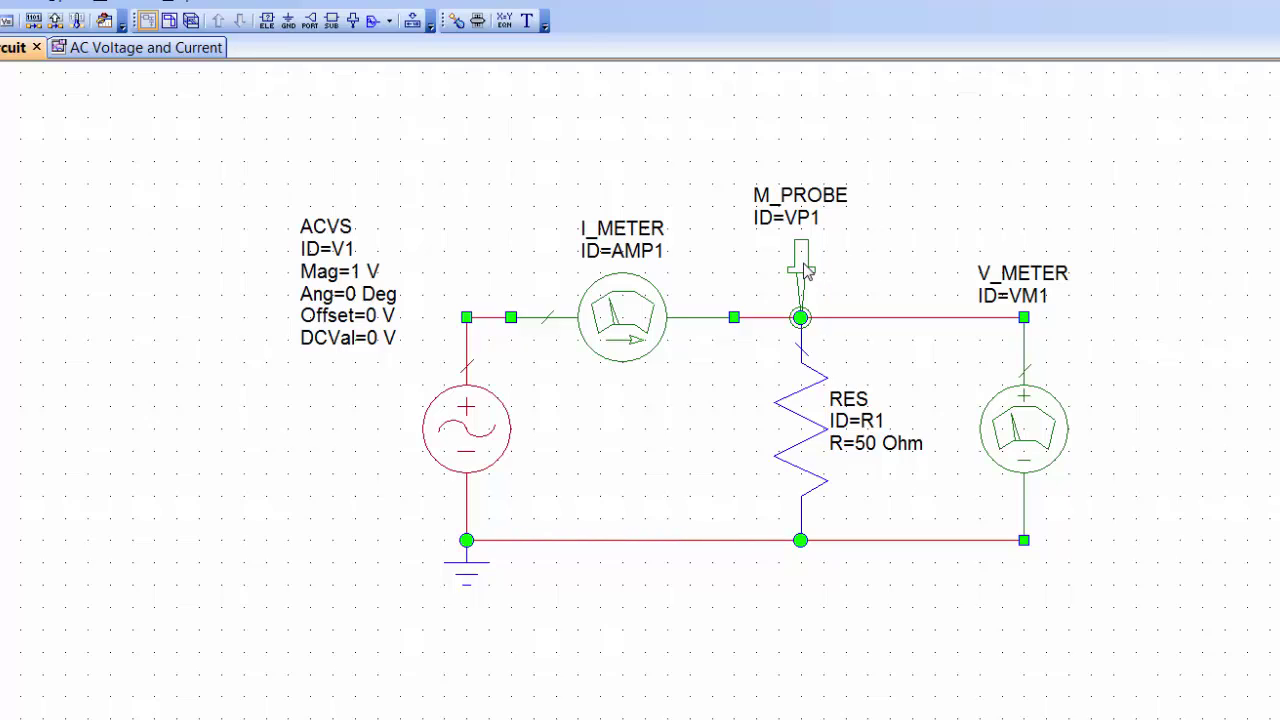
- Move the probe along the wire toward the voltmeter and return it to the node above the resistor
left_click_drag(804, 266, 843, 262)
left_click_drag(882, 262, 905, 263)
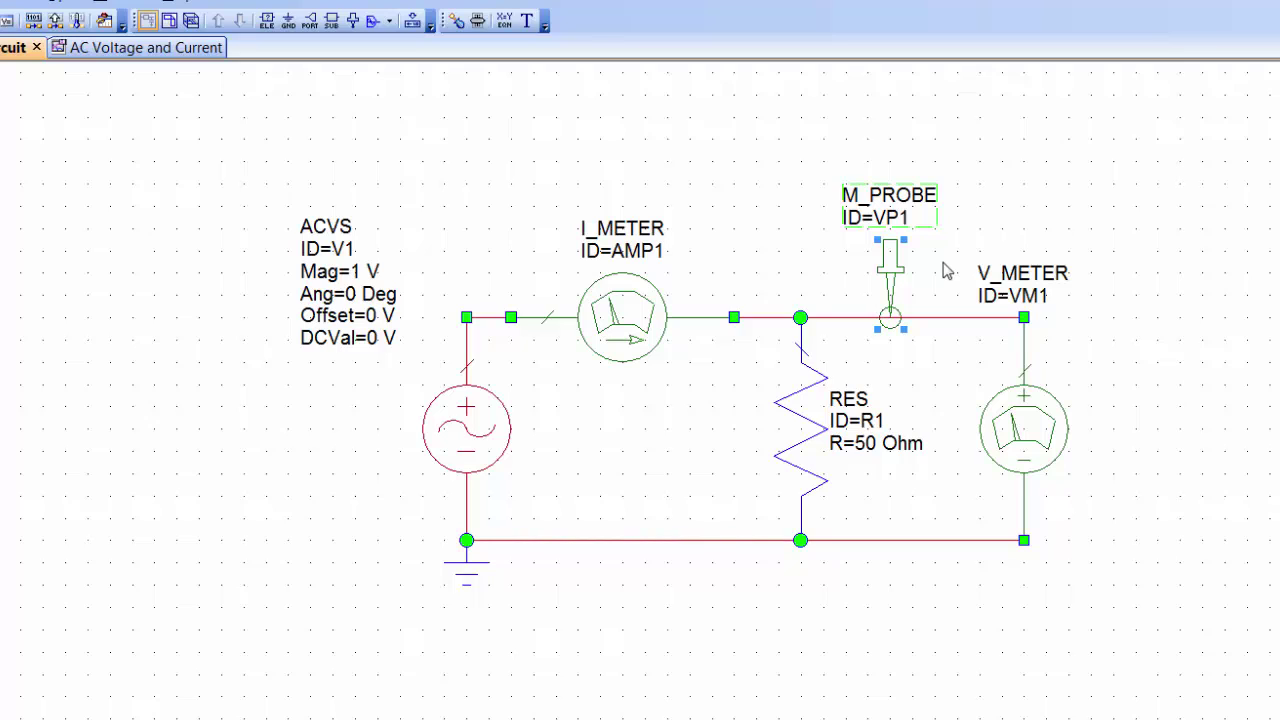
left_click_drag(893, 257, 800, 266)
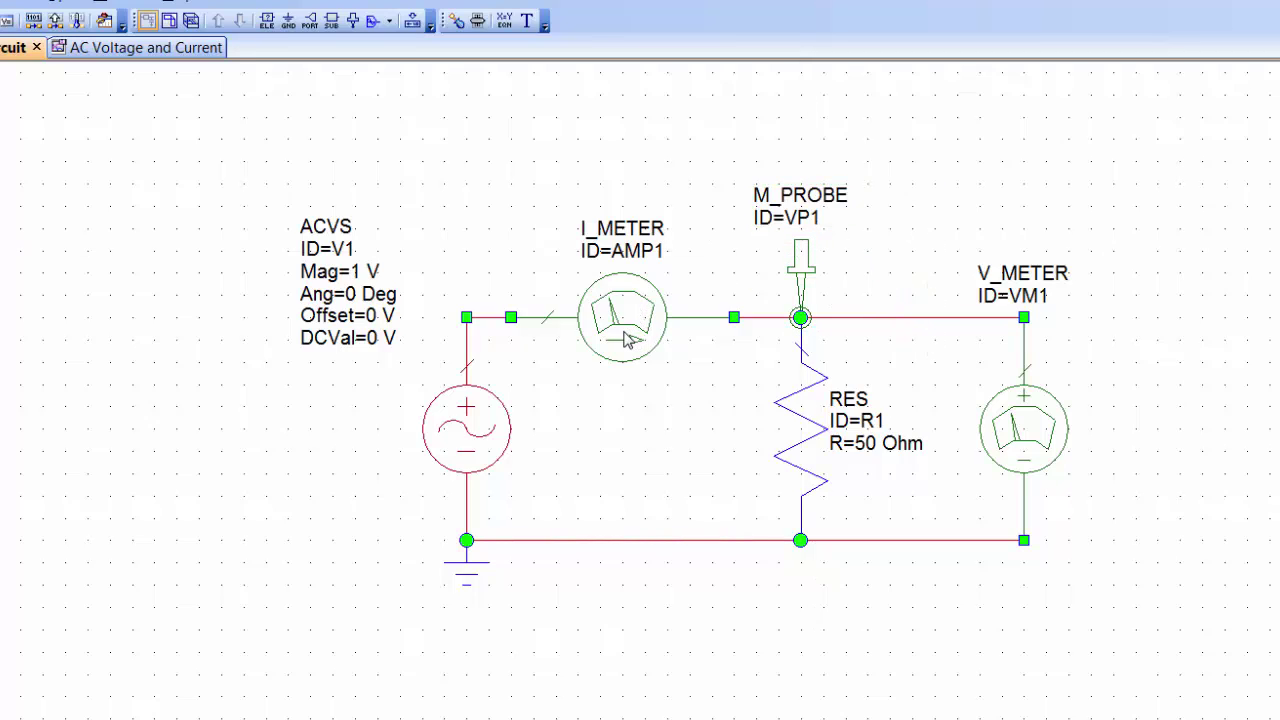
- Delete the current meter AMP1 and voltage meter VM1, and wire the AC source directly to the node above the resistor
left_click(623, 334)
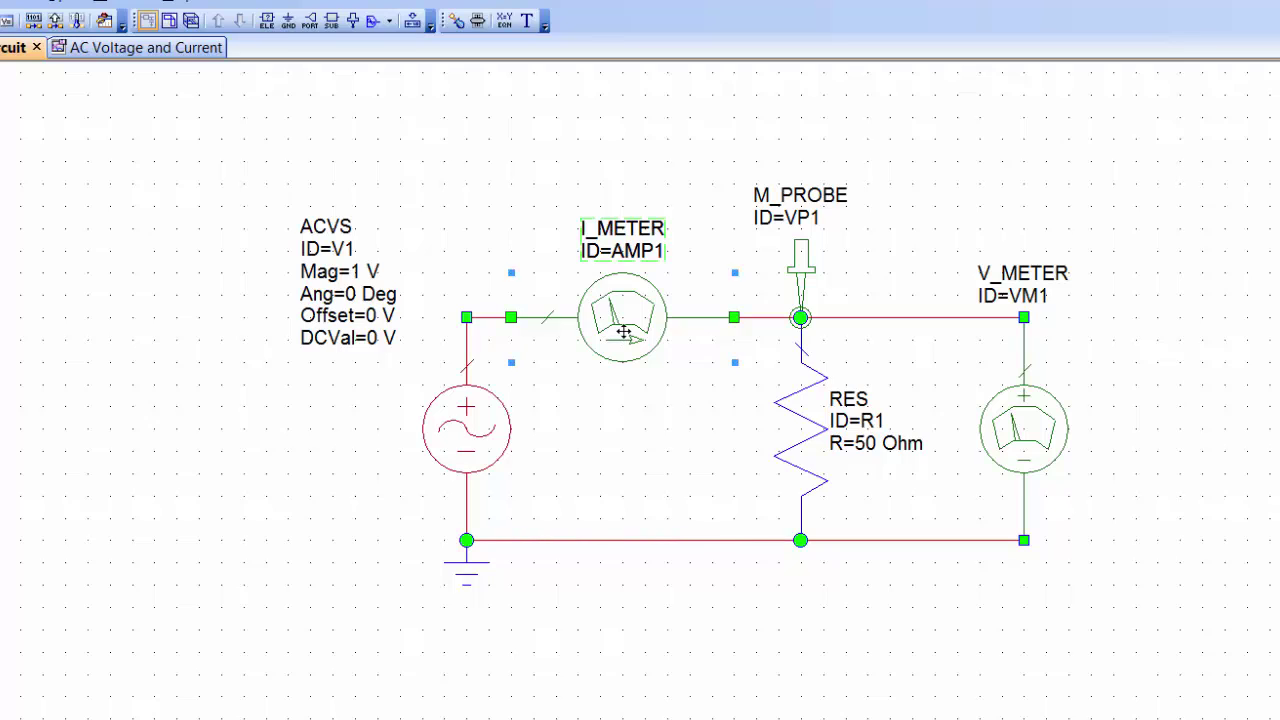
key("Delete")
left_click(1024, 416)
key("Delete")
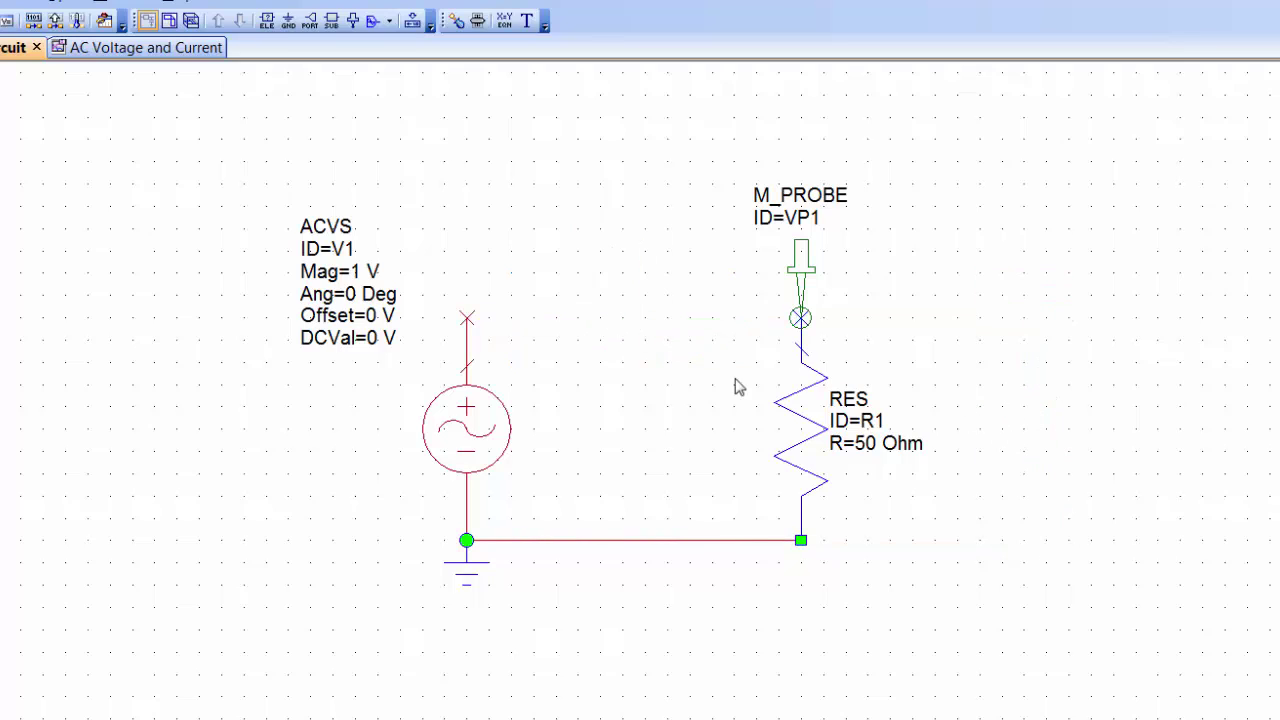
left_click(466, 318)
left_click(800, 317)
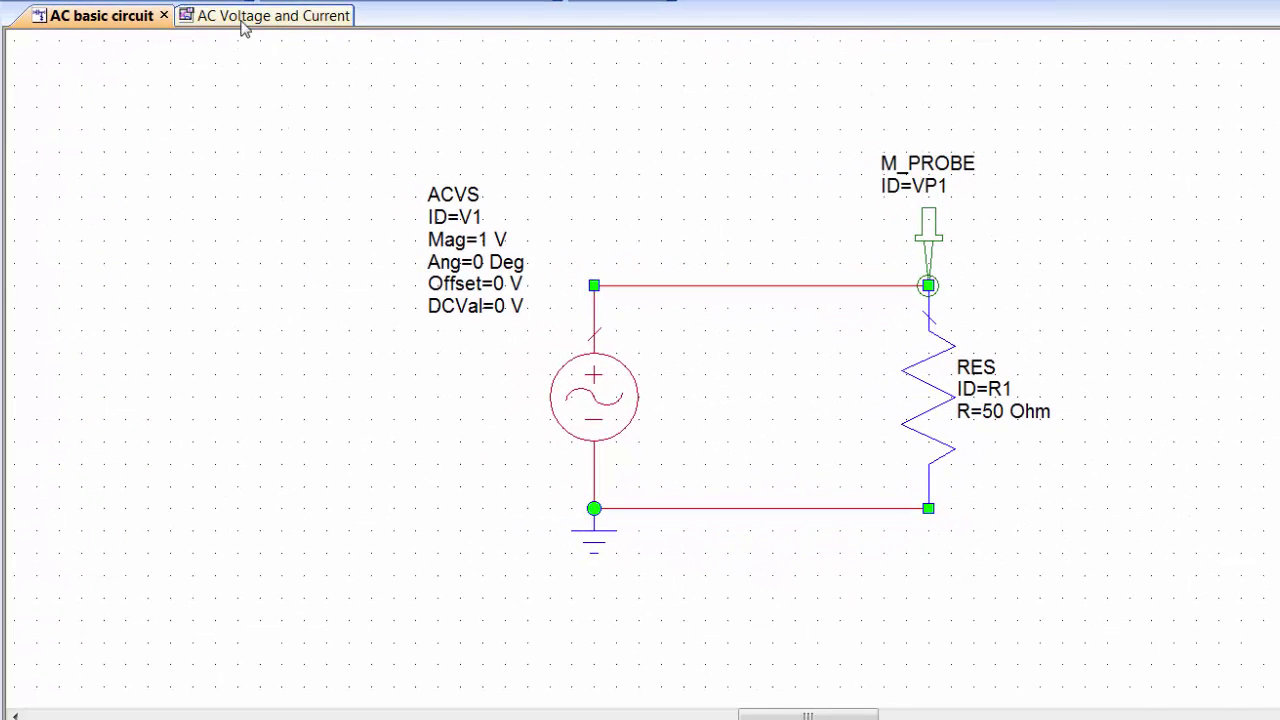
- On the AC Voltage and Current graph, change the Itime measurement's component to M_PROBE.VP1
left_click(260, 17)
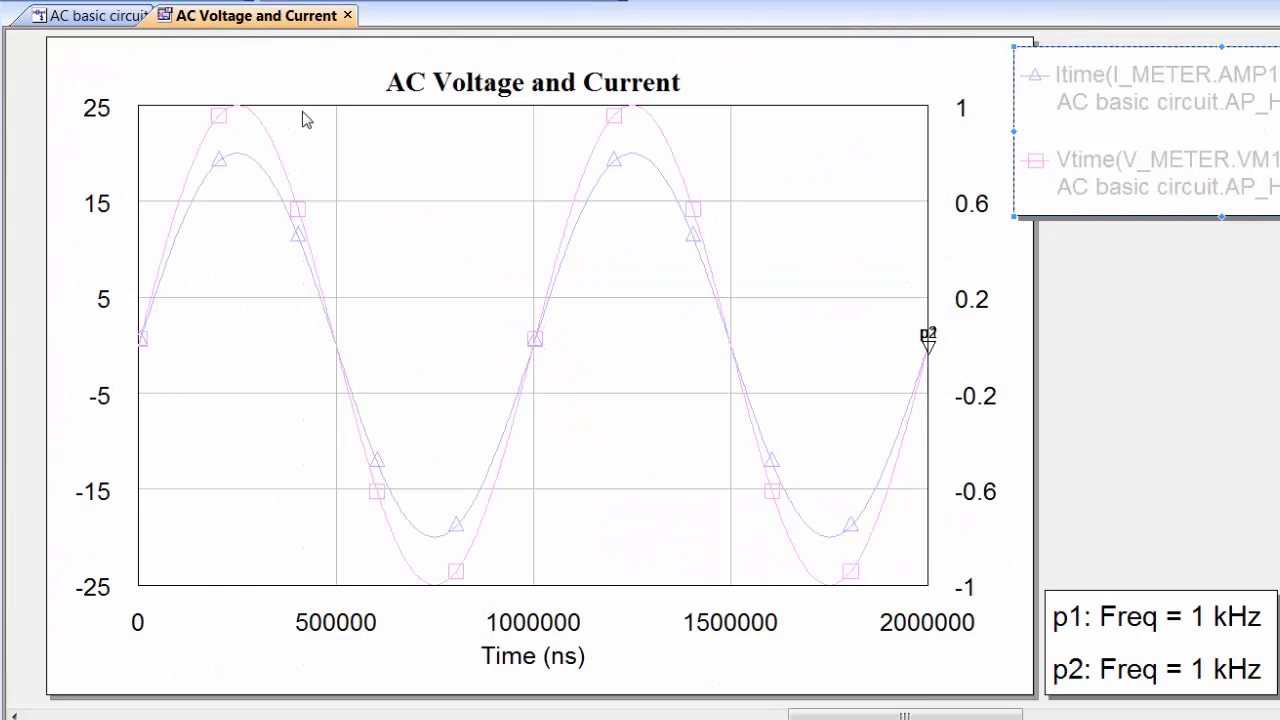
right_click(461, 258)
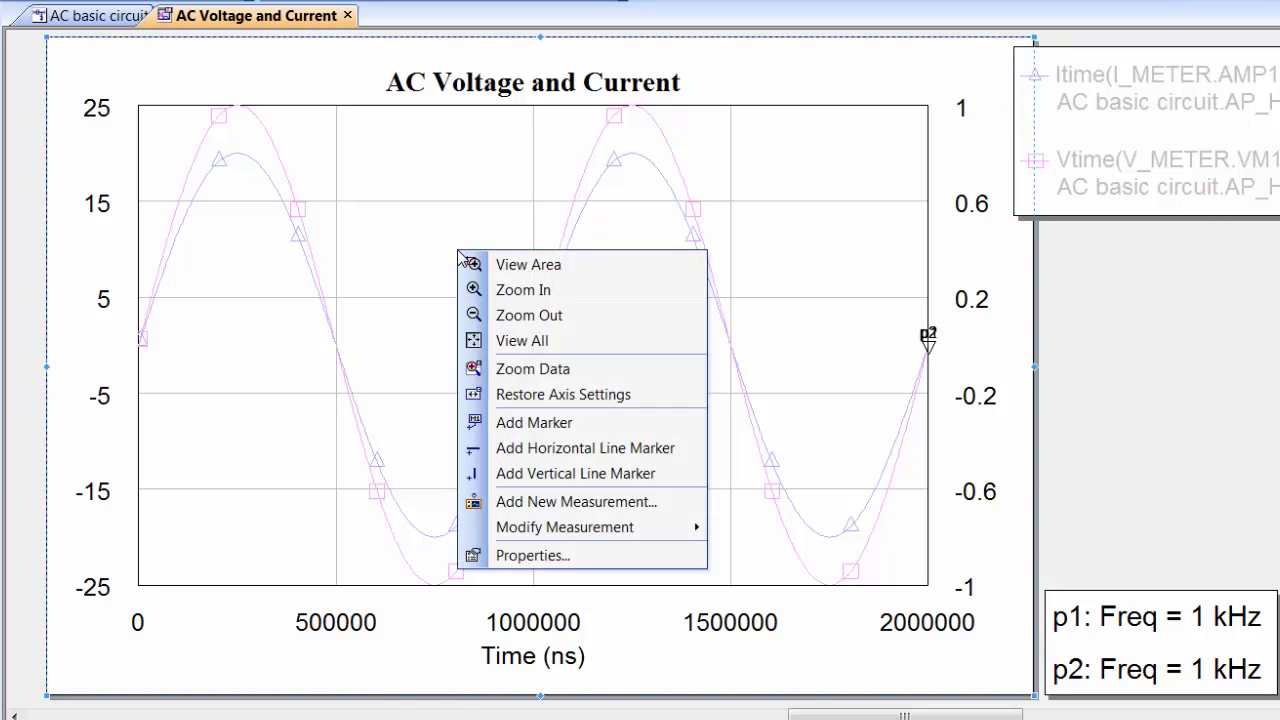
right_click(453, 304)
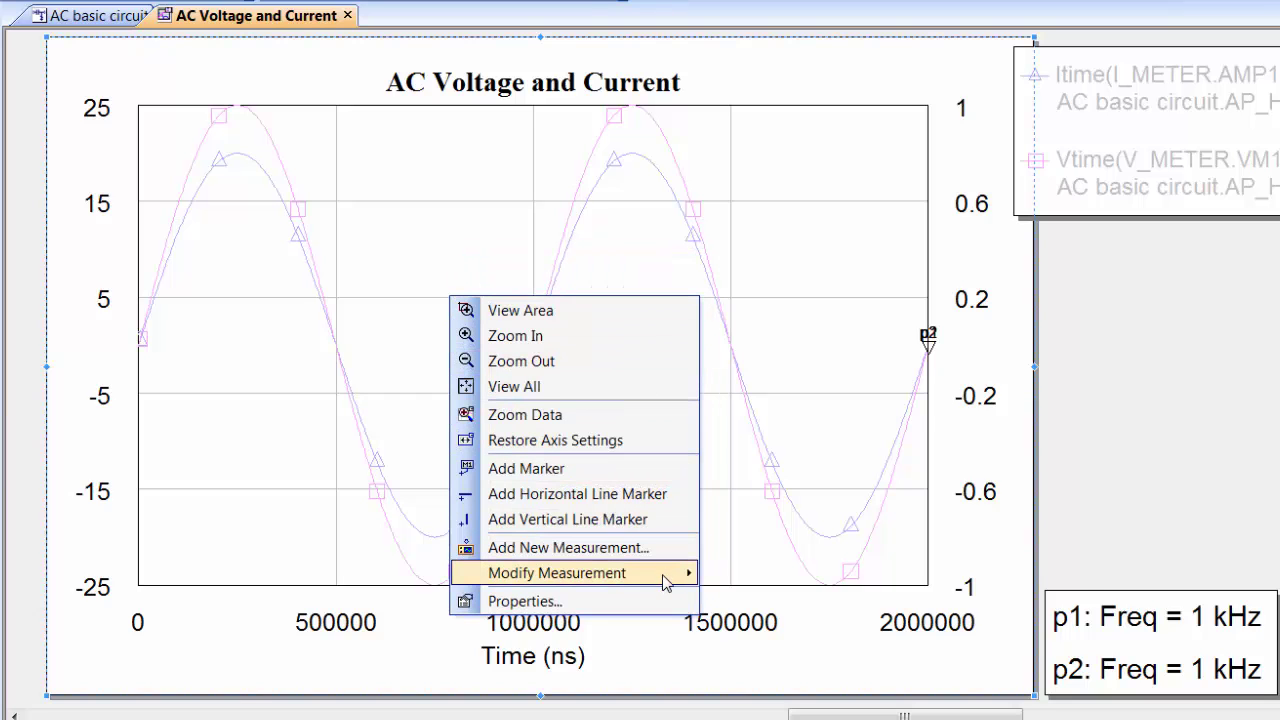
mouse_move(666, 577)
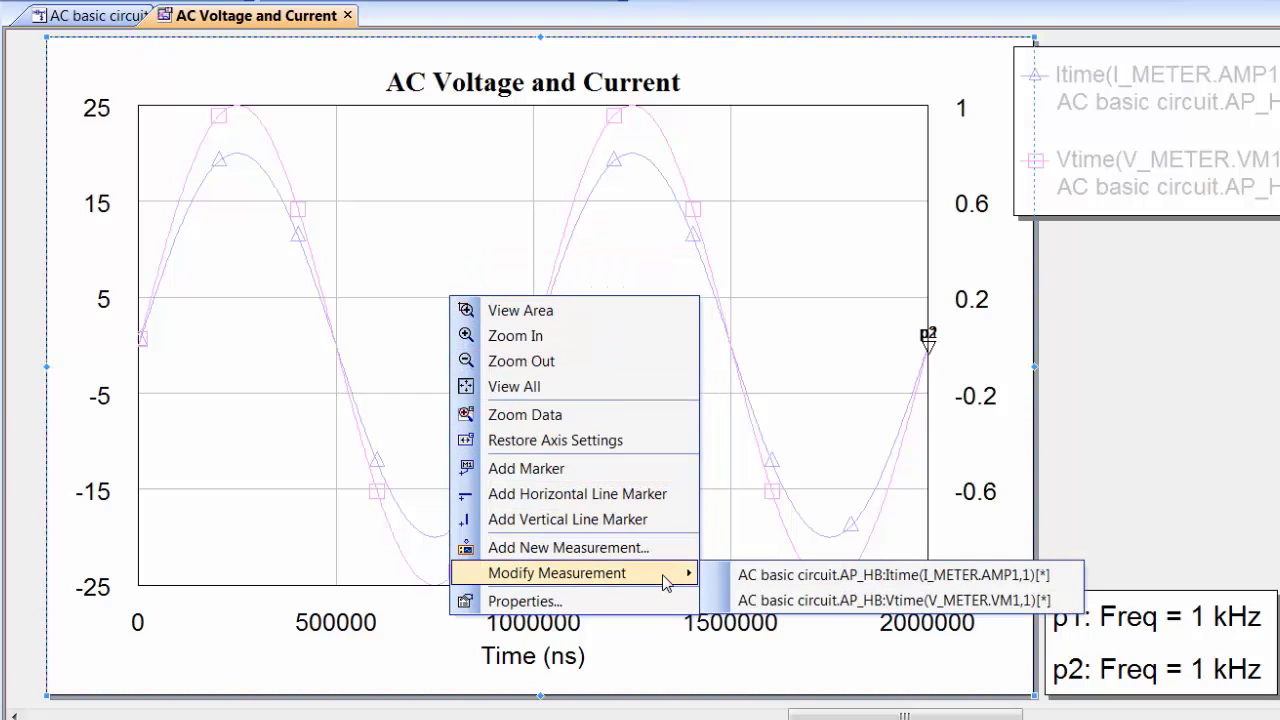
left_click(762, 576)
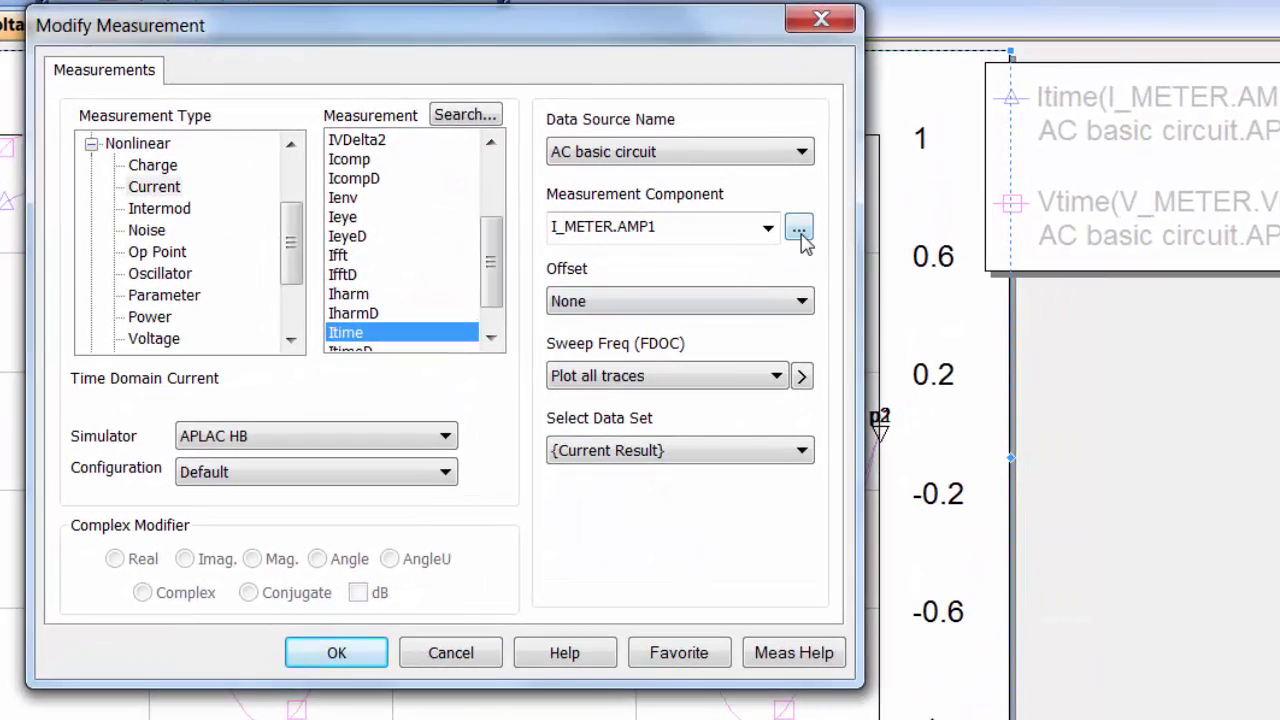
left_click(799, 229)
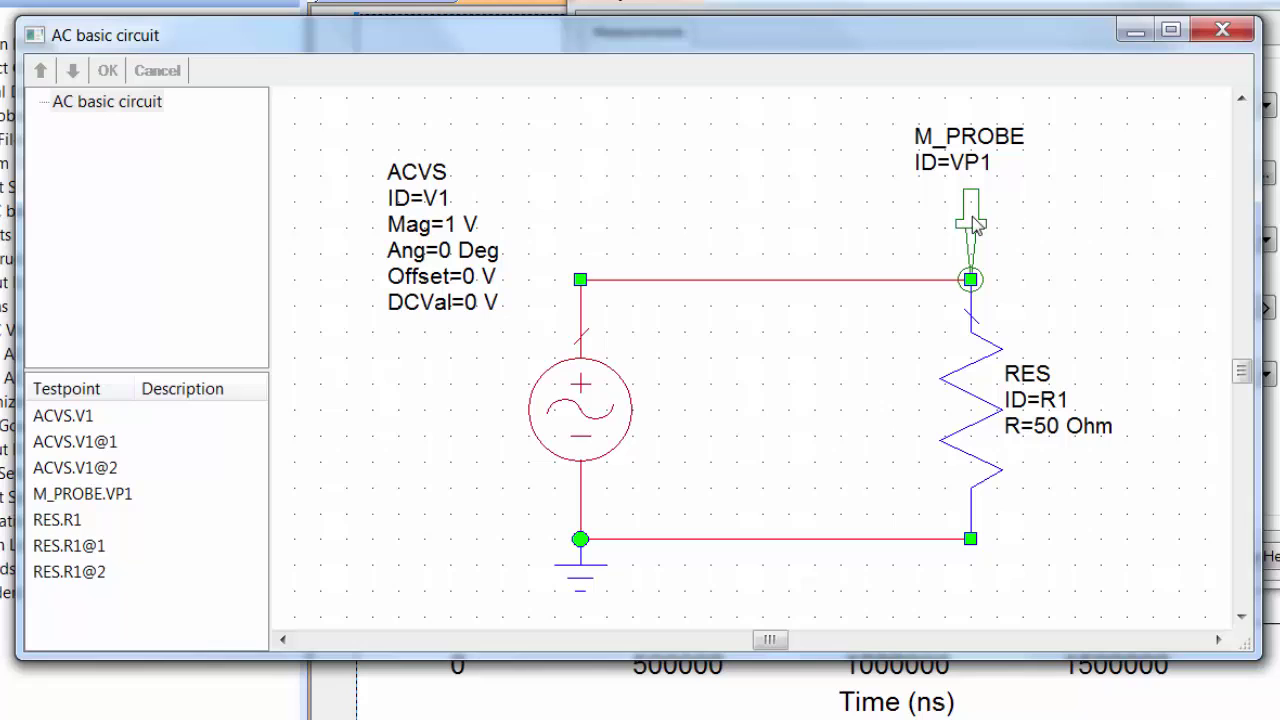
left_click(975, 225)
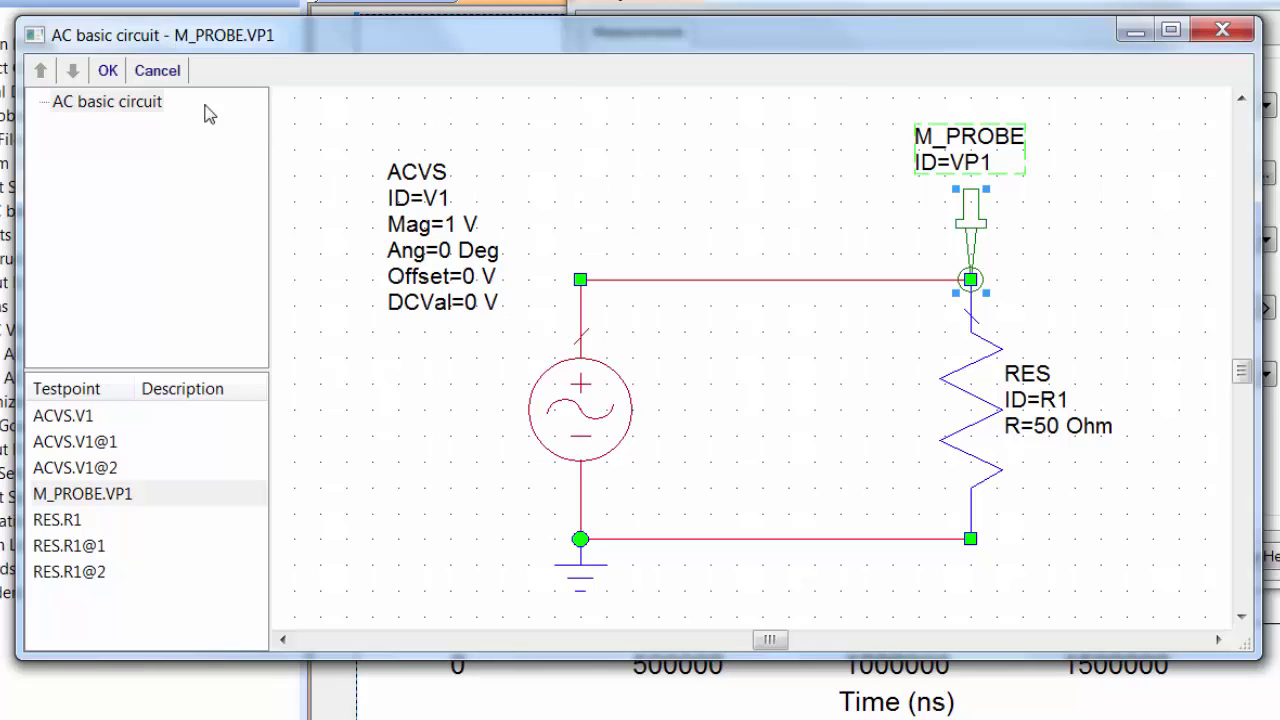
left_click(108, 70)
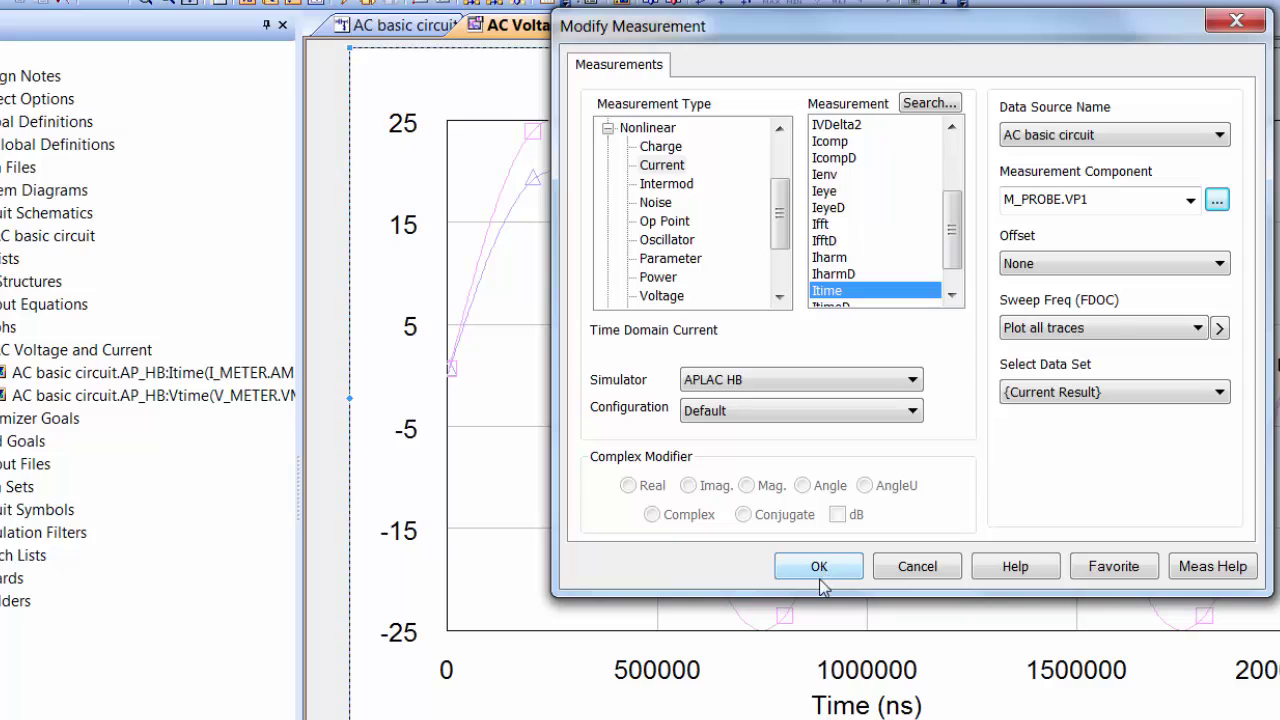
left_click(823, 564)
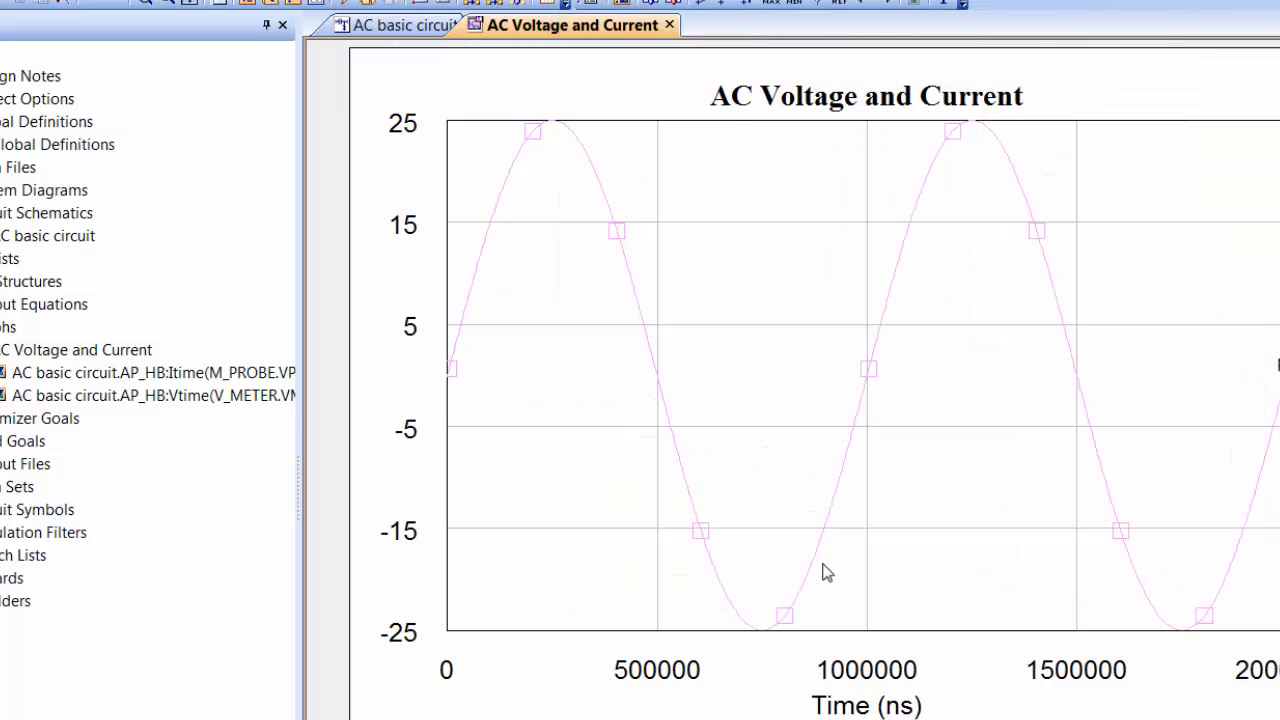
- Change the graph's Vtime measurement component from the voltage meter to M_PROBE.VP1
right_click(806, 362)
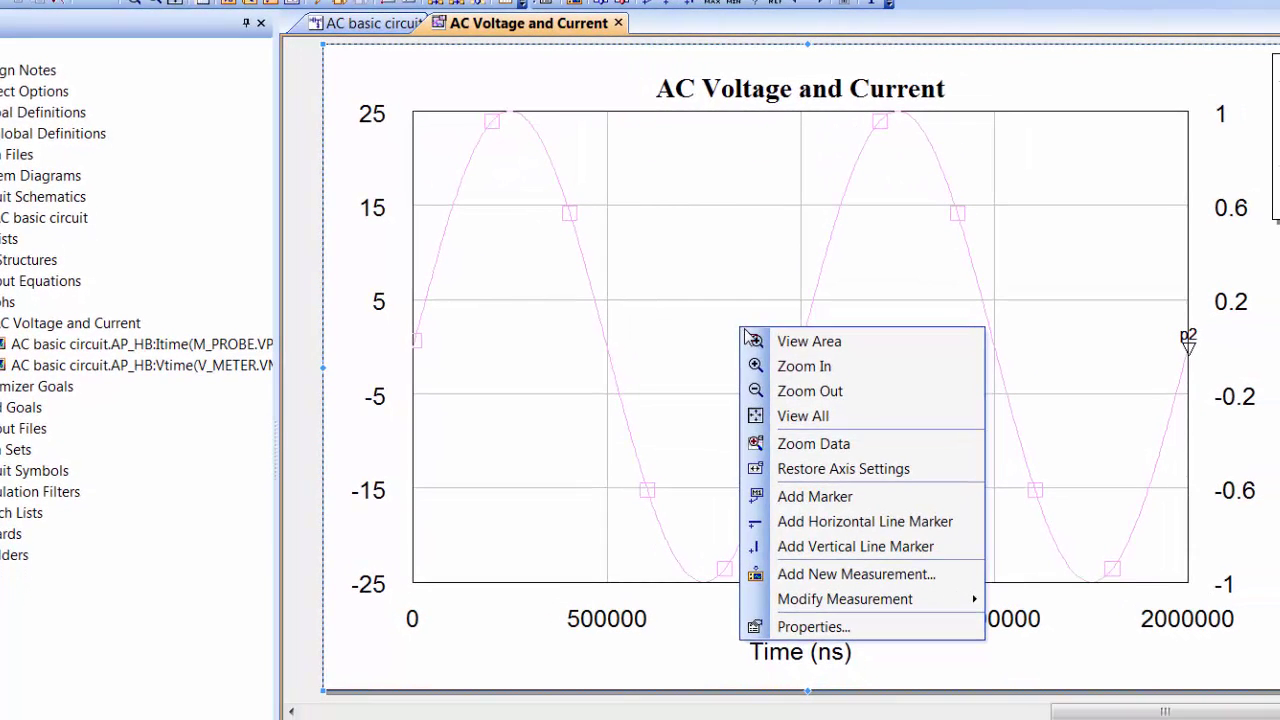
mouse_move(903, 608)
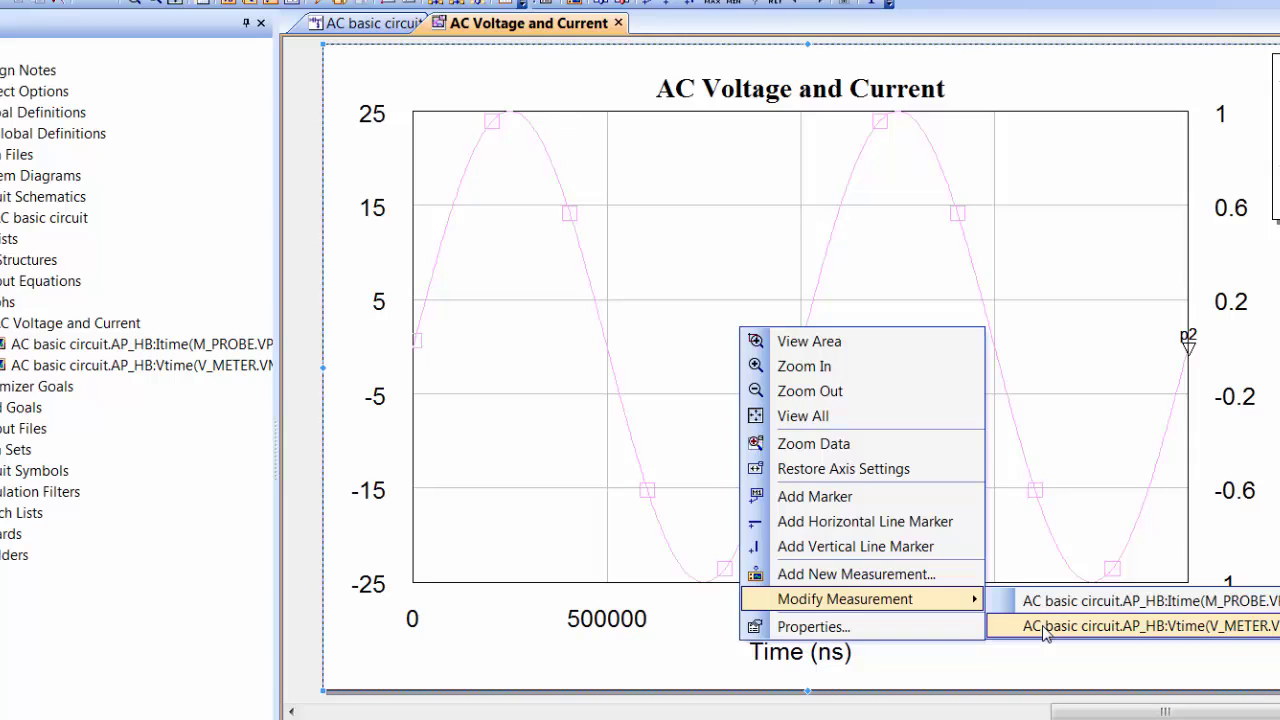
left_click(1044, 626)
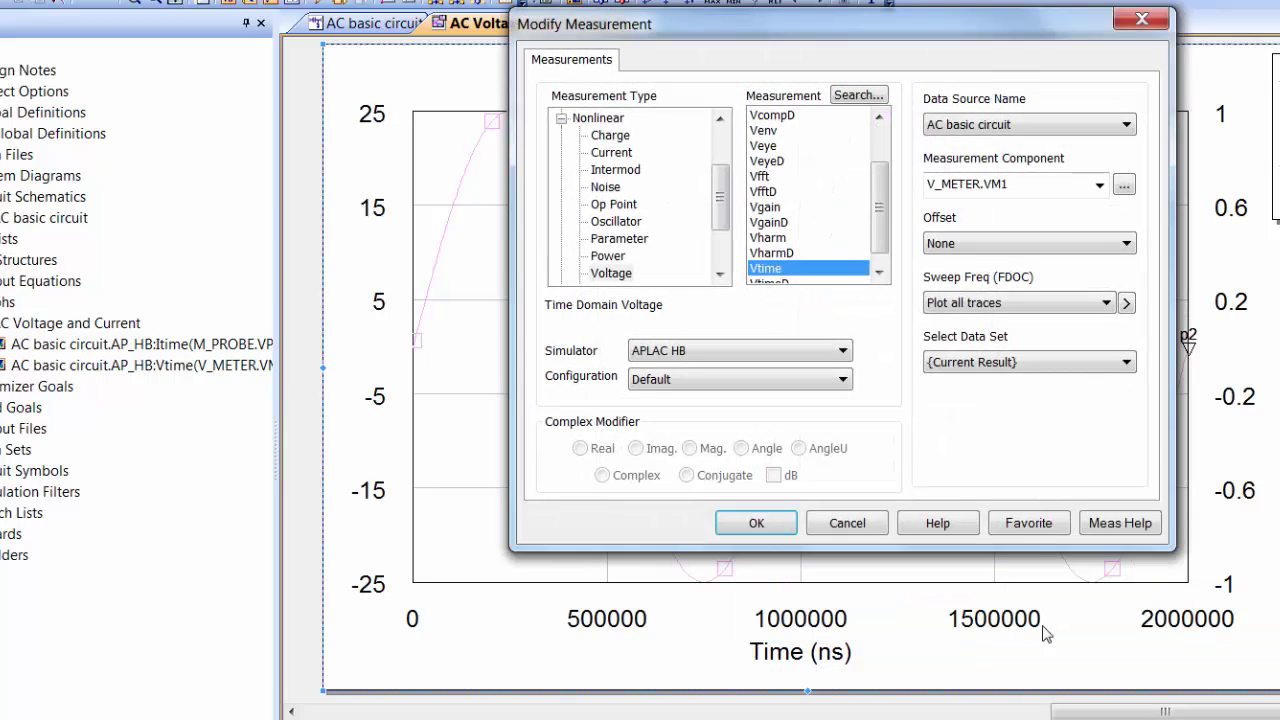
left_click(1134, 188)
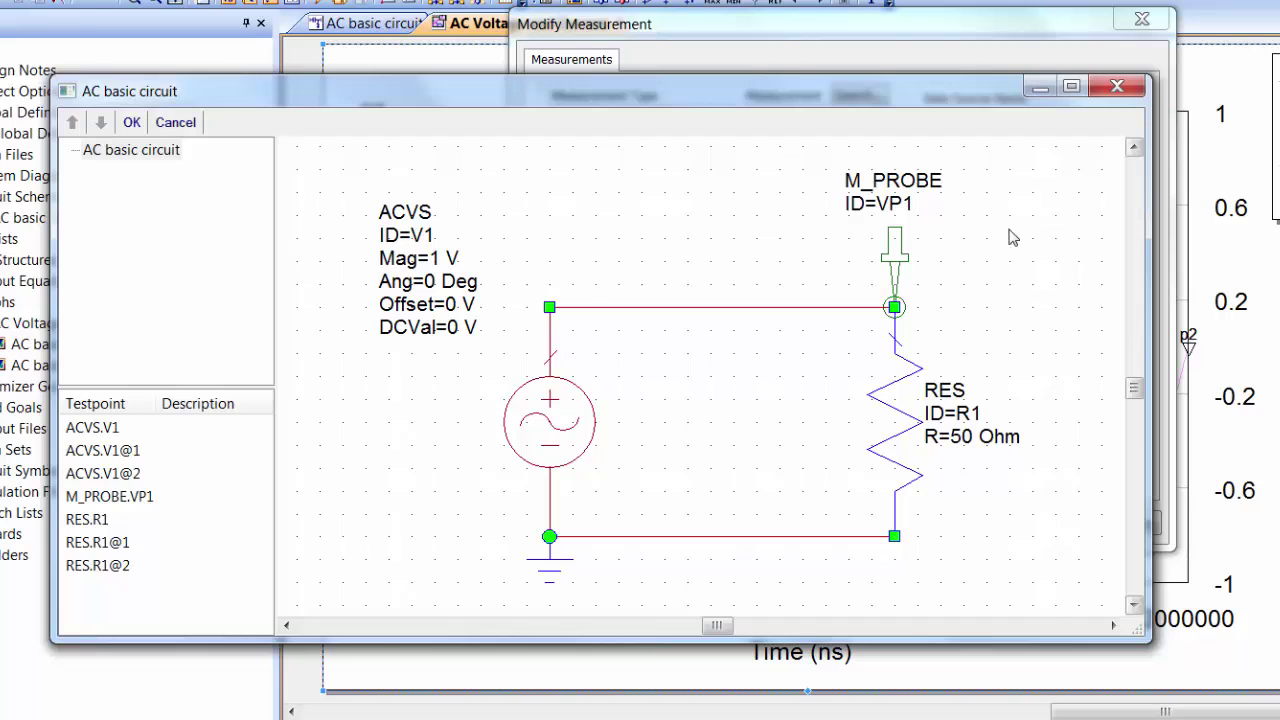
left_click(901, 250)
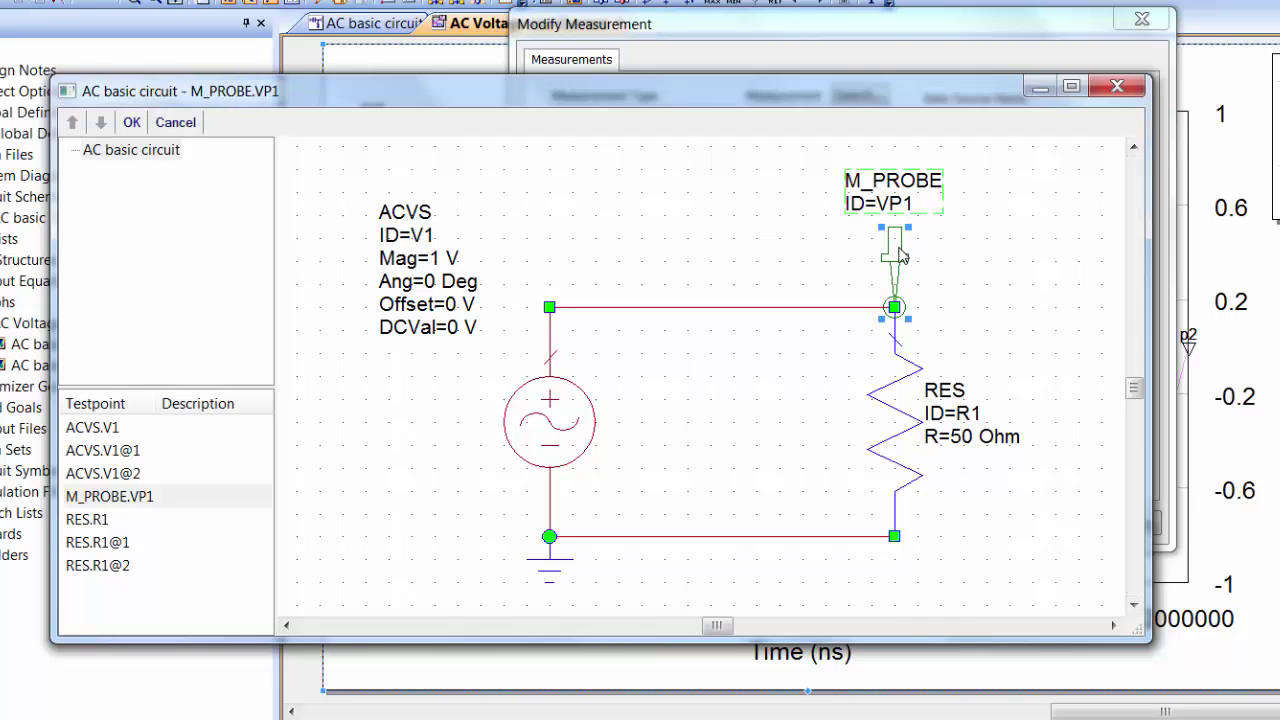
left_click(131, 122)
left_click(748, 522)
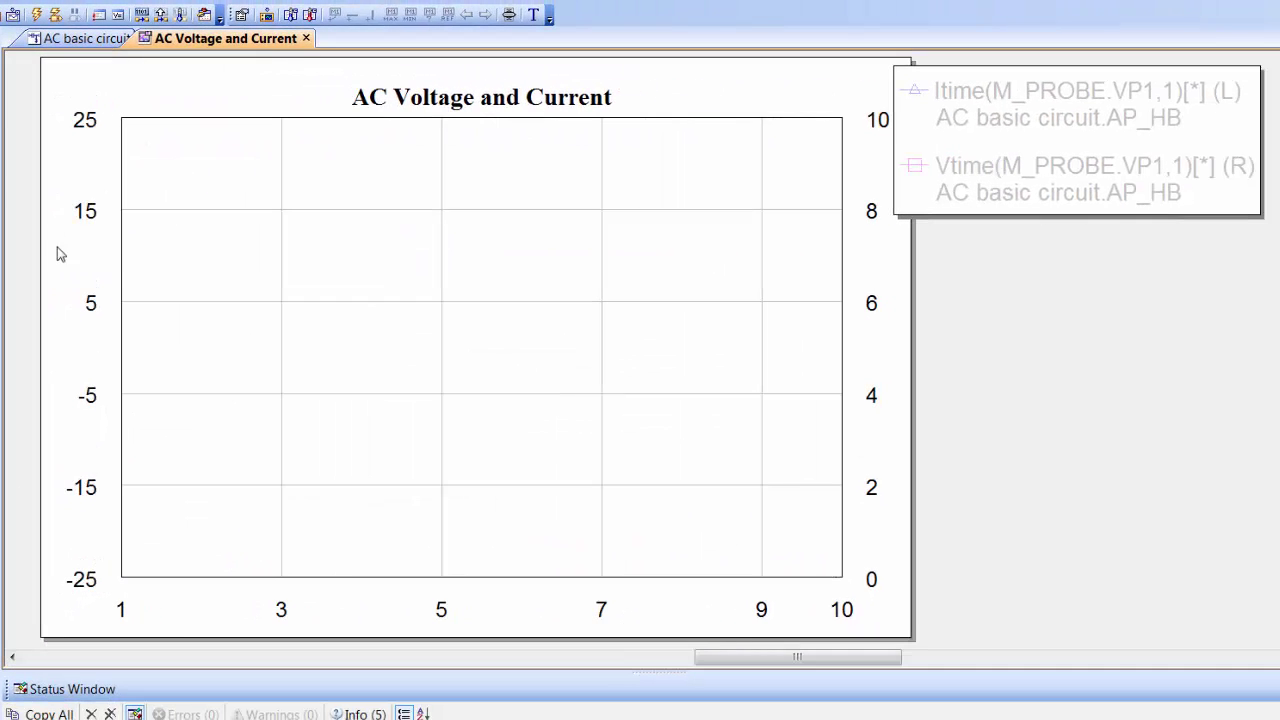
- Simulate the circuit to update the graph and return to the AC basic circuit schematic
left_click(36, 14)
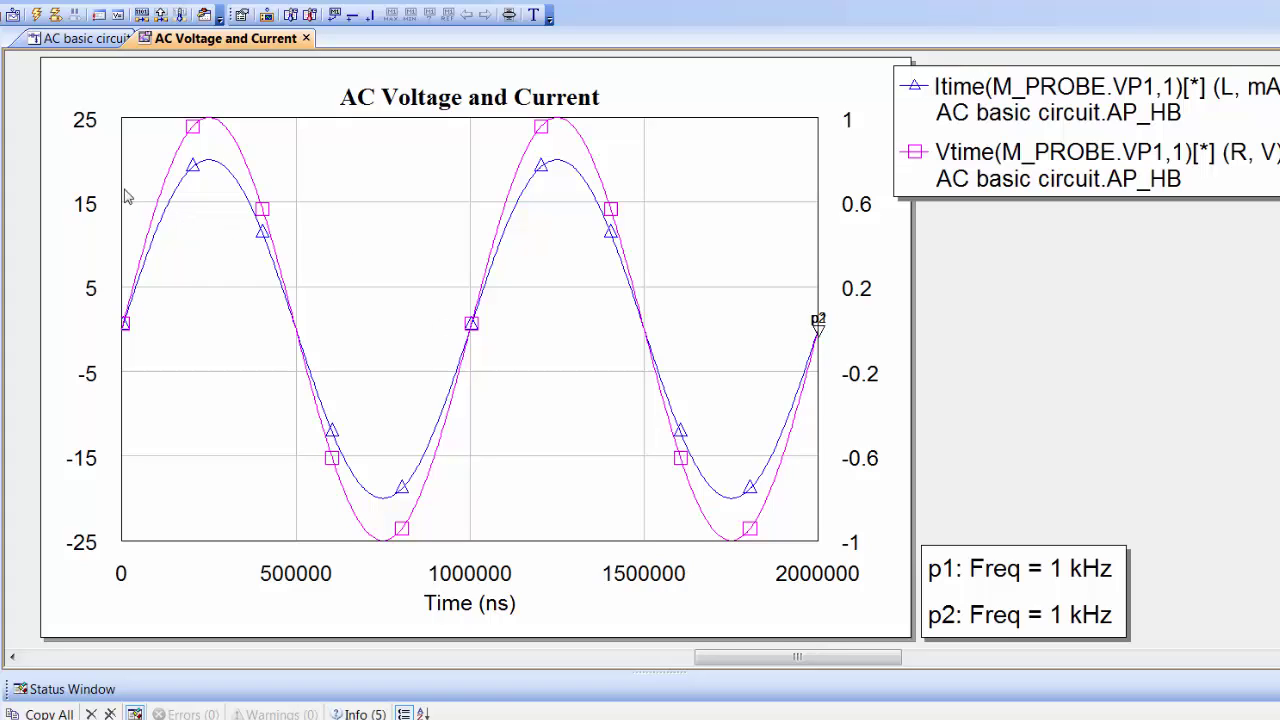
left_click(80, 39)
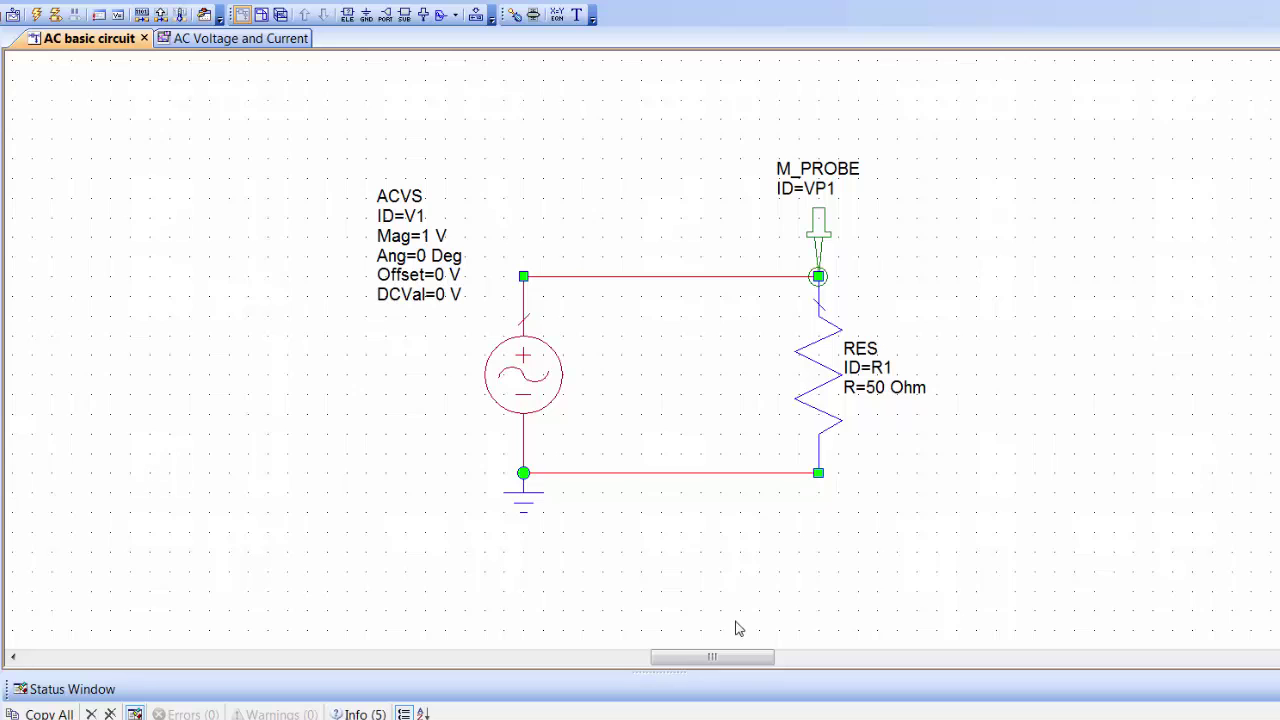
left_click_drag(720, 659, 800, 663)
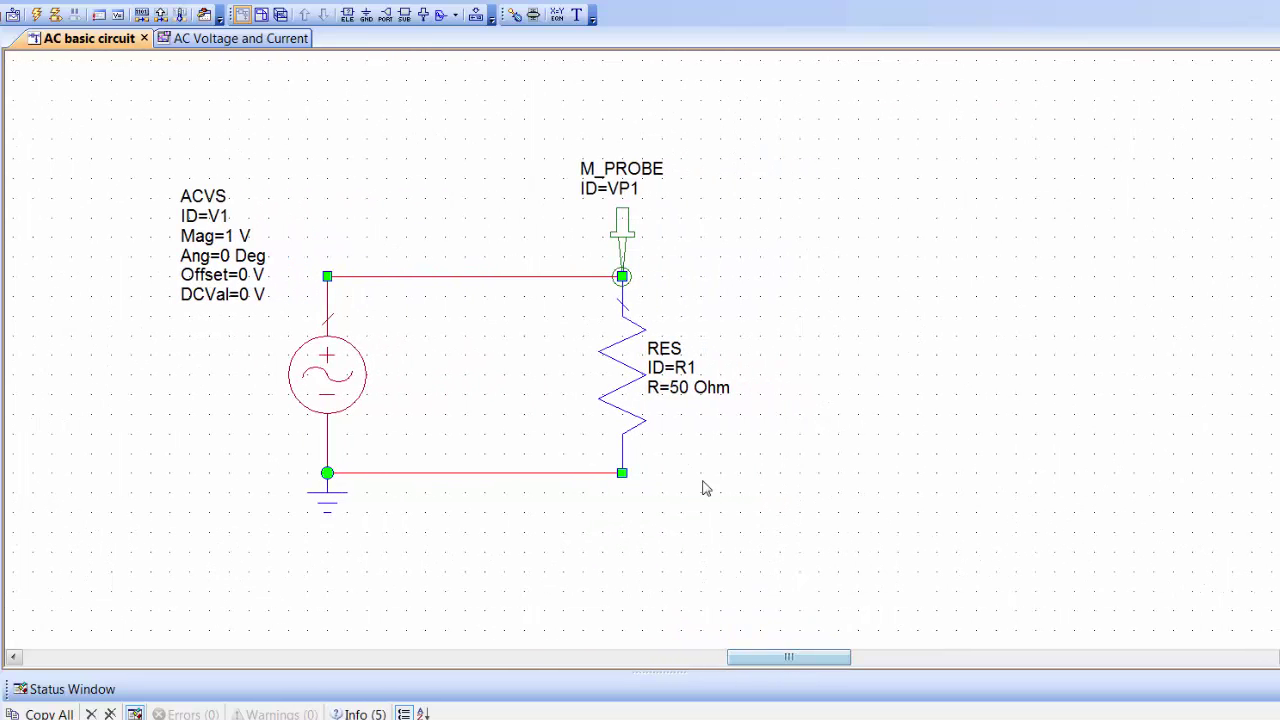
- Place three copies of the 50 Ohm resistor beside the circuit, arranged as a T-network with two horizontal and one vertical
left_click(615, 380)
key("ctrl+c")
key("ctrl+v")
left_click(992, 392)
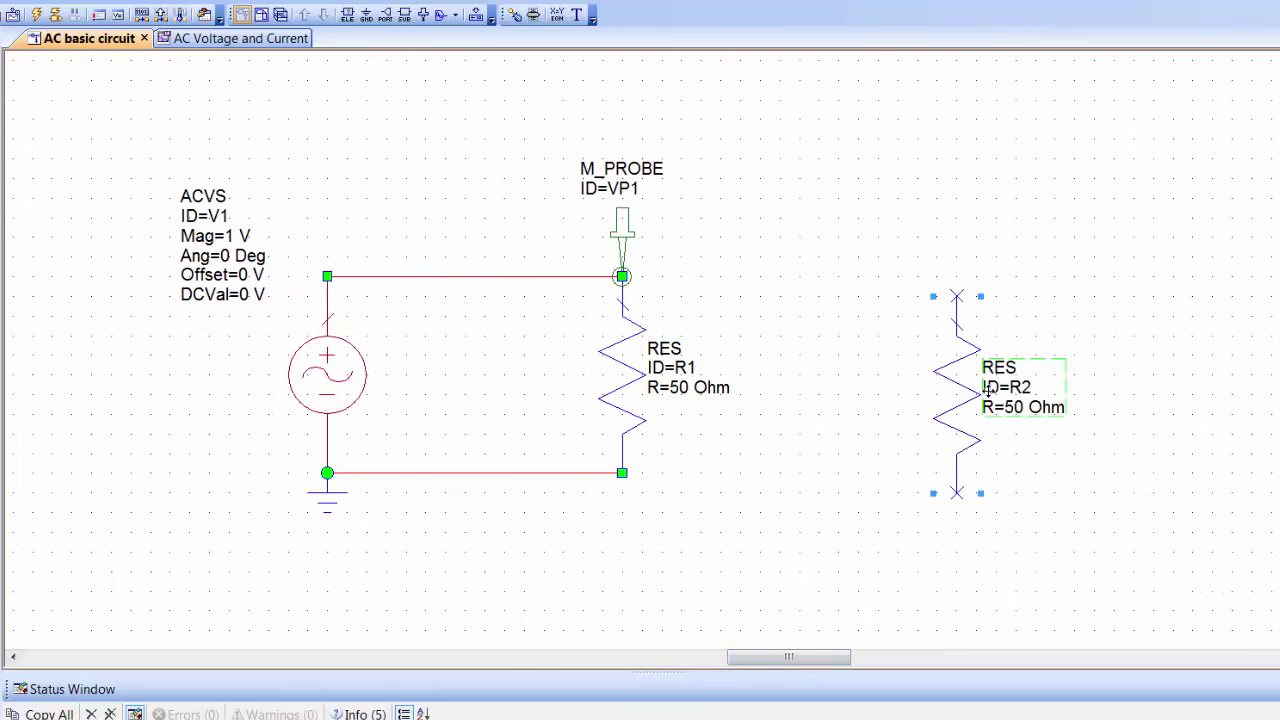
key("ctrl+v")
right_click(900, 345)
left_click(859, 333)
key("ctrl+v")
right_click(1020, 290)
left_click(1053, 261)
- Copy the measurement probe and place the copy on the T-network's central junction
left_click(624, 230)
key("ctrl+c")
key("ctrl+v")
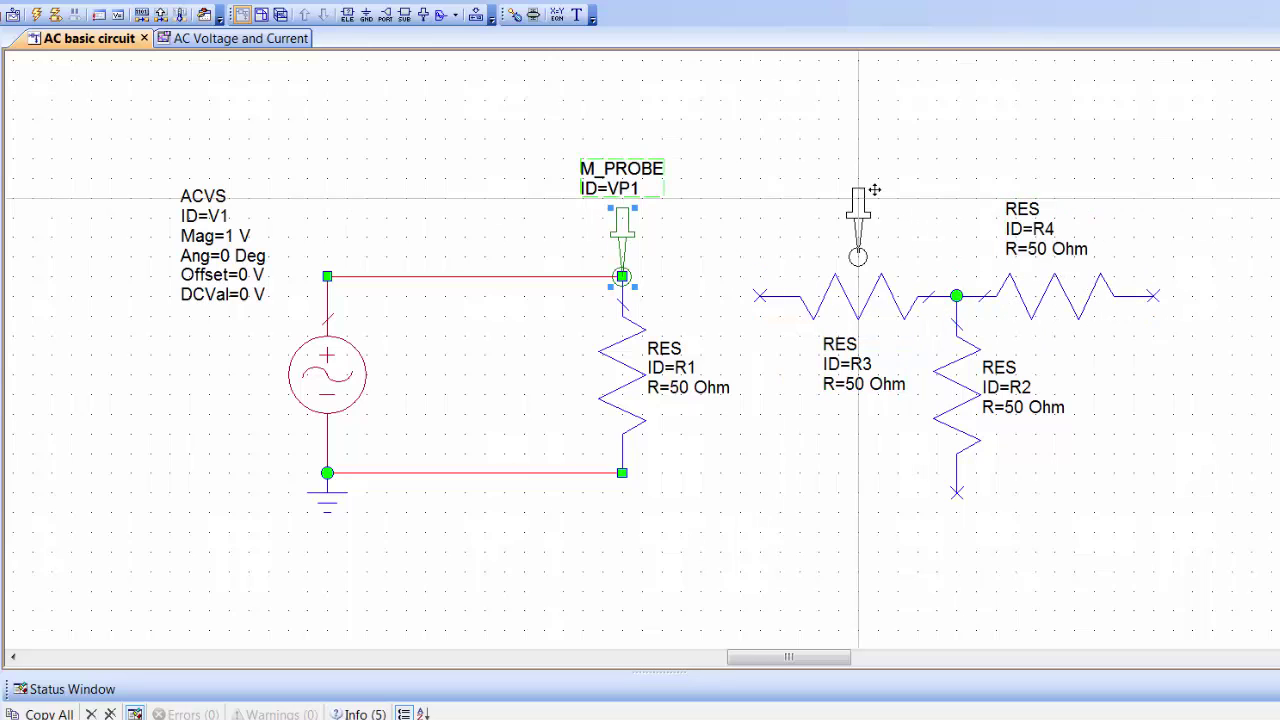
left_click(956, 233)
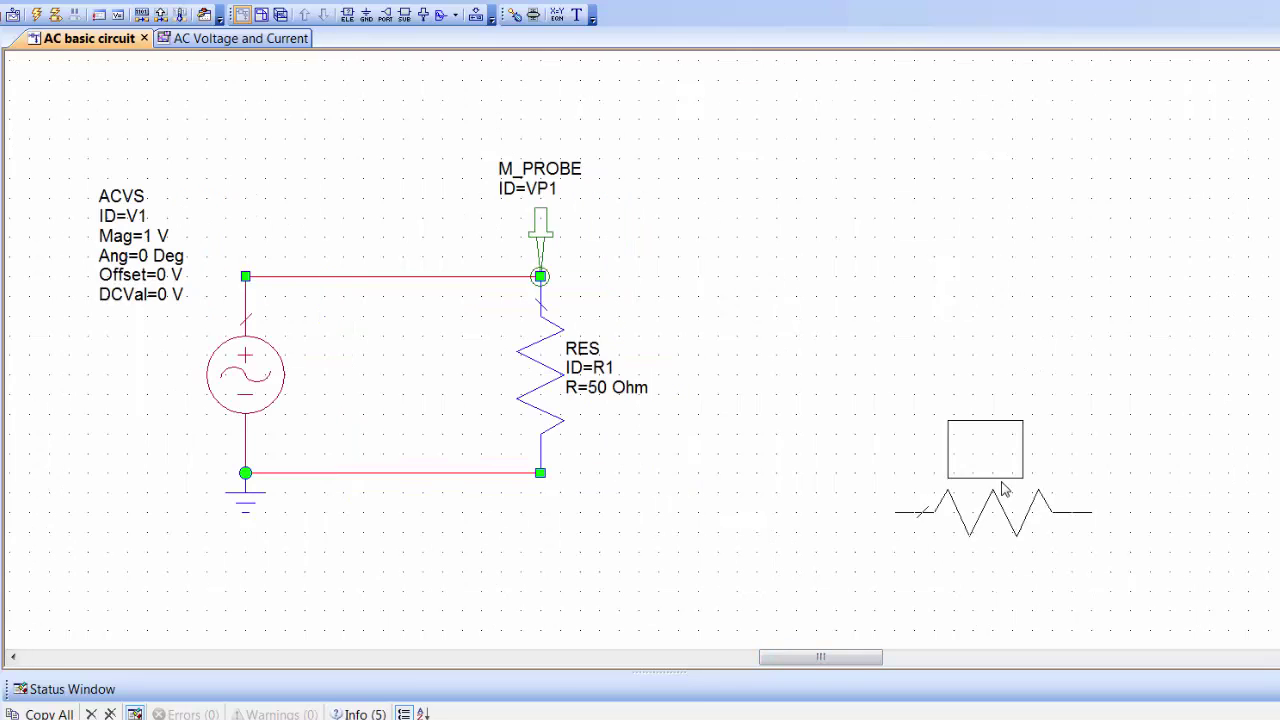
- Place three 1 Ohm resistors as a T-network beside the circuit and ground the lower end of the vertical one
left_click(832, 257)
left_click(1028, 257)
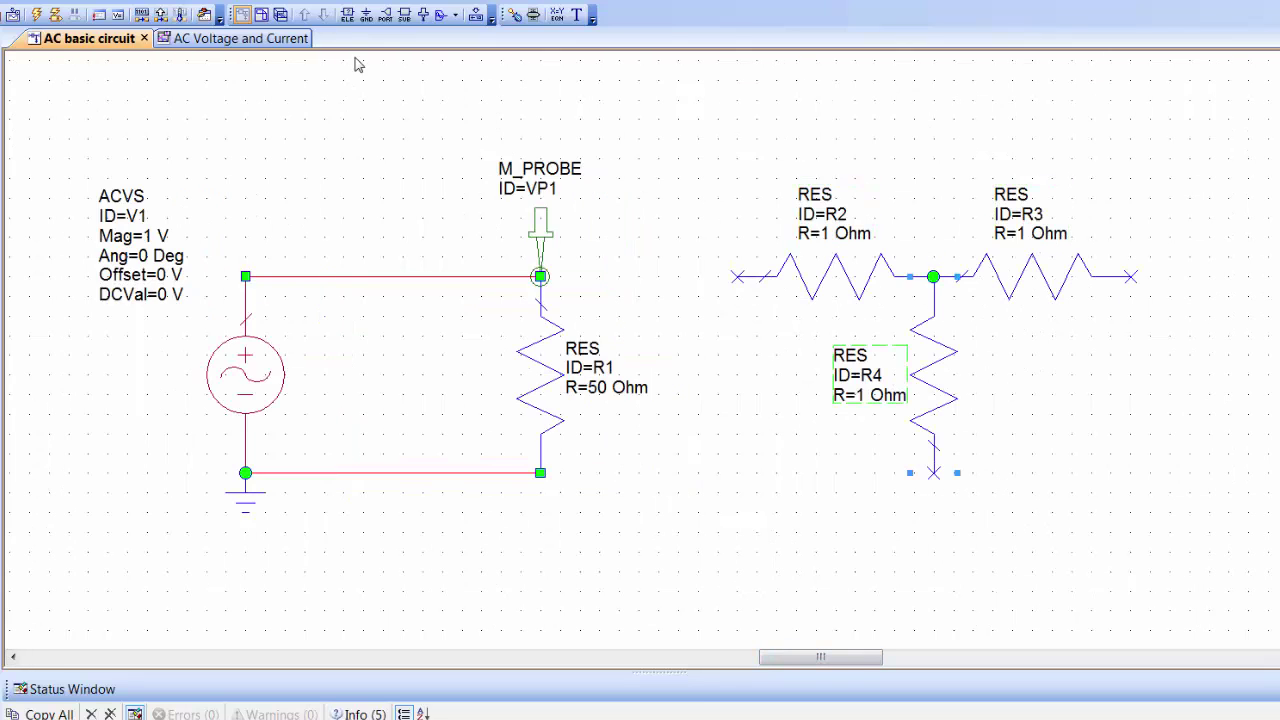
left_click(366, 15)
left_click(932, 473)
- Copy the vertical 1 Ohm resistor to the free end of R3 and ground its lower end
left_click(895, 390)
key("ctrl+c")
key("ctrl+v")
left_click(1088, 376)
left_click(366, 15)
left_click(1127, 473)
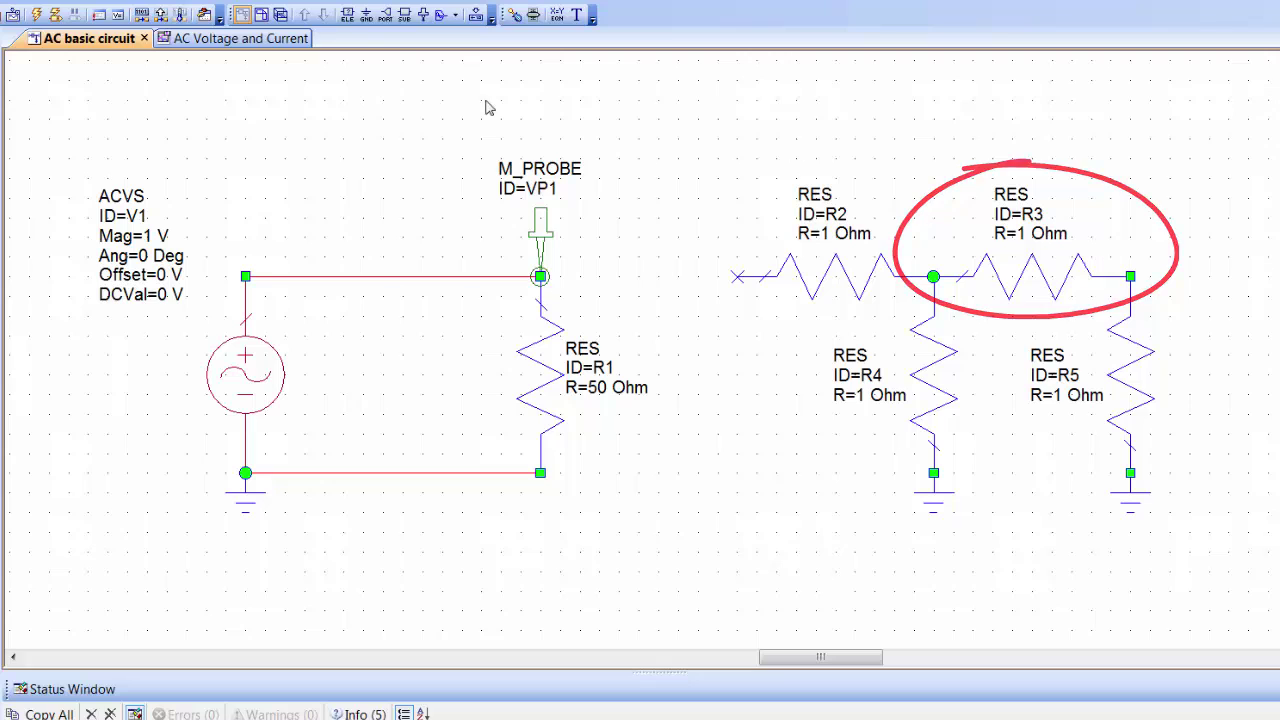
- Try the measurement probe on the junction of R2, R3 and R4, and return it to the node above R1
left_click(540, 228)
key("ctrl+c")
key("ctrl+v")
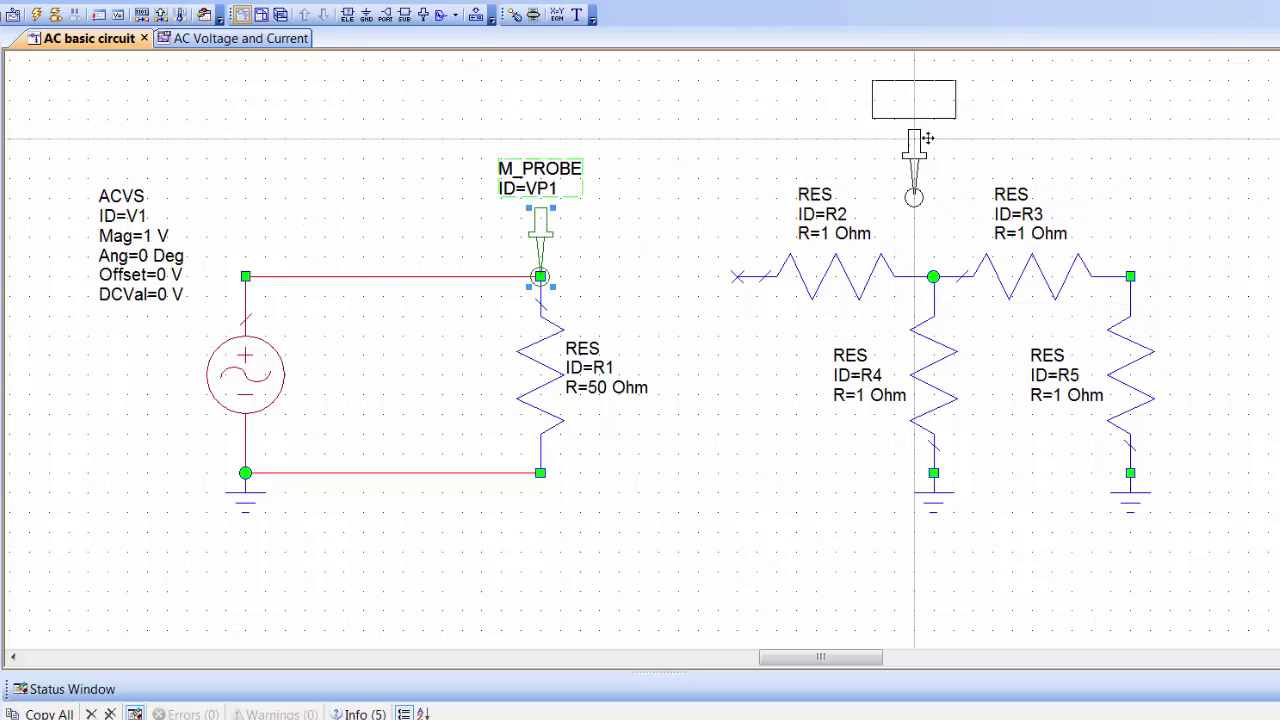
left_click(941, 221)
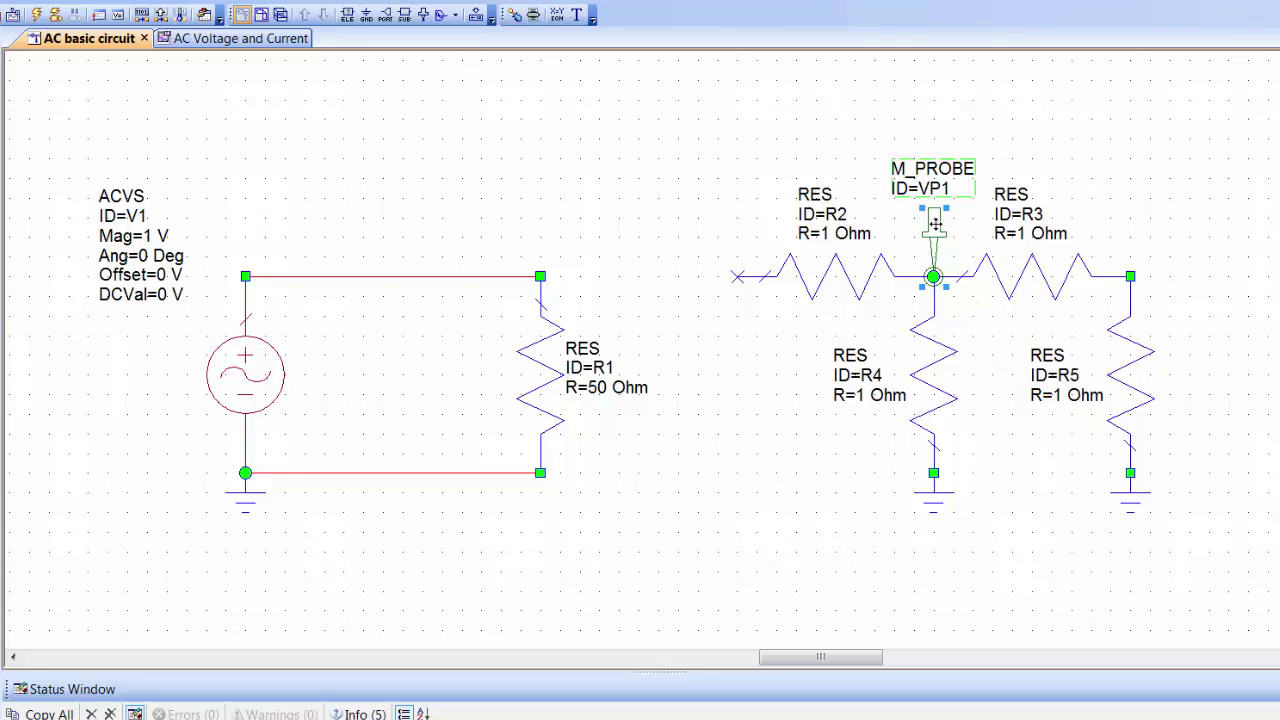
left_click_drag(935, 224, 546, 223)
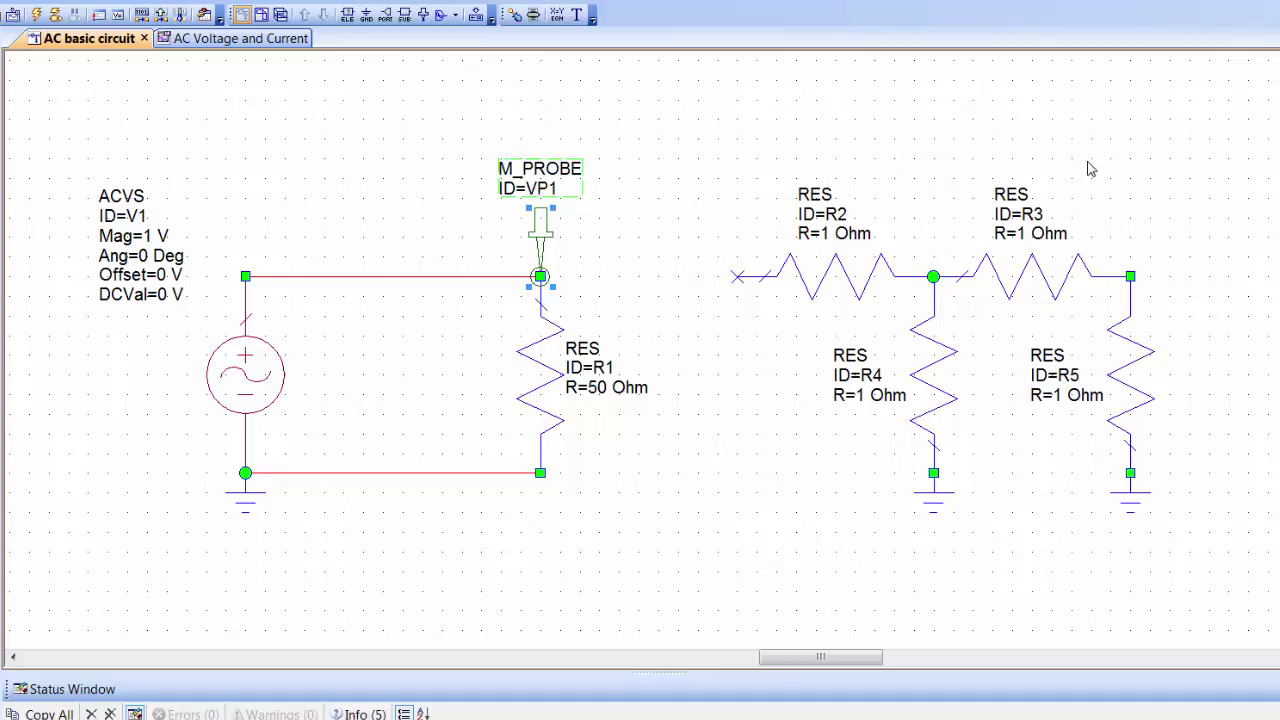
- Add a voltage meter horizontally above R3, with its negative terminal toward R2, and wire it across R3
key("ctrl+l")
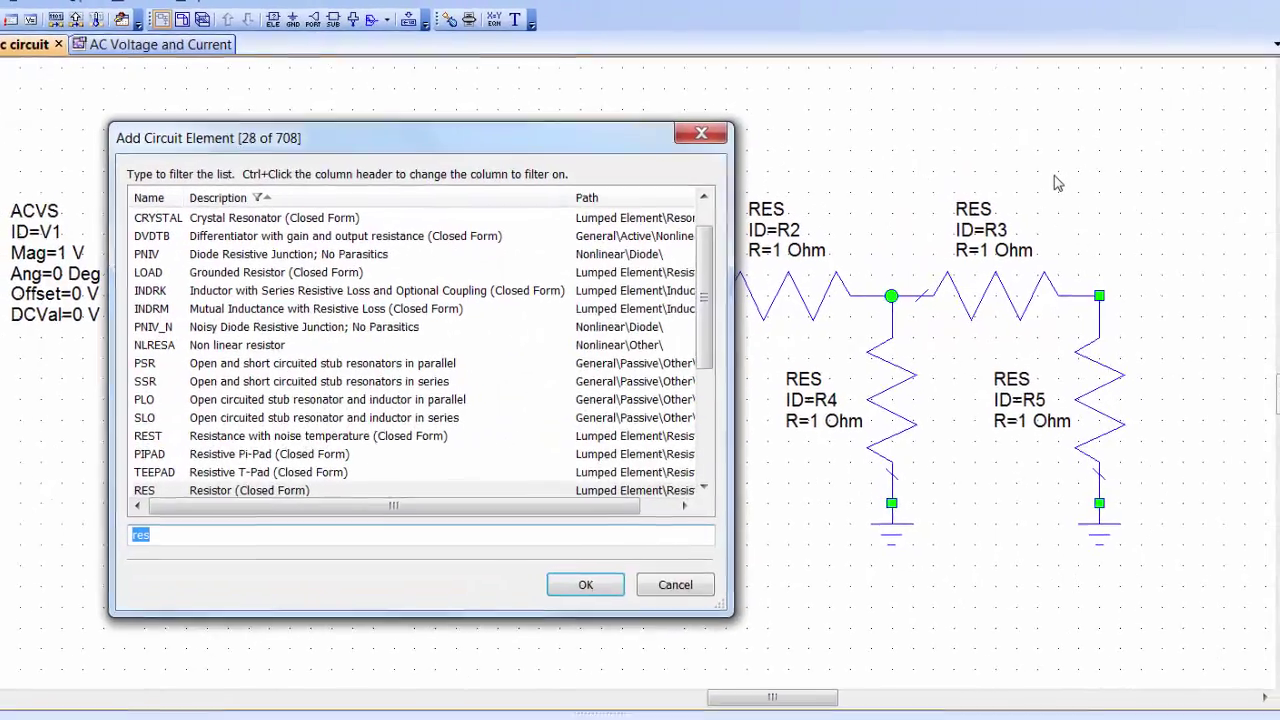
type("Vol")
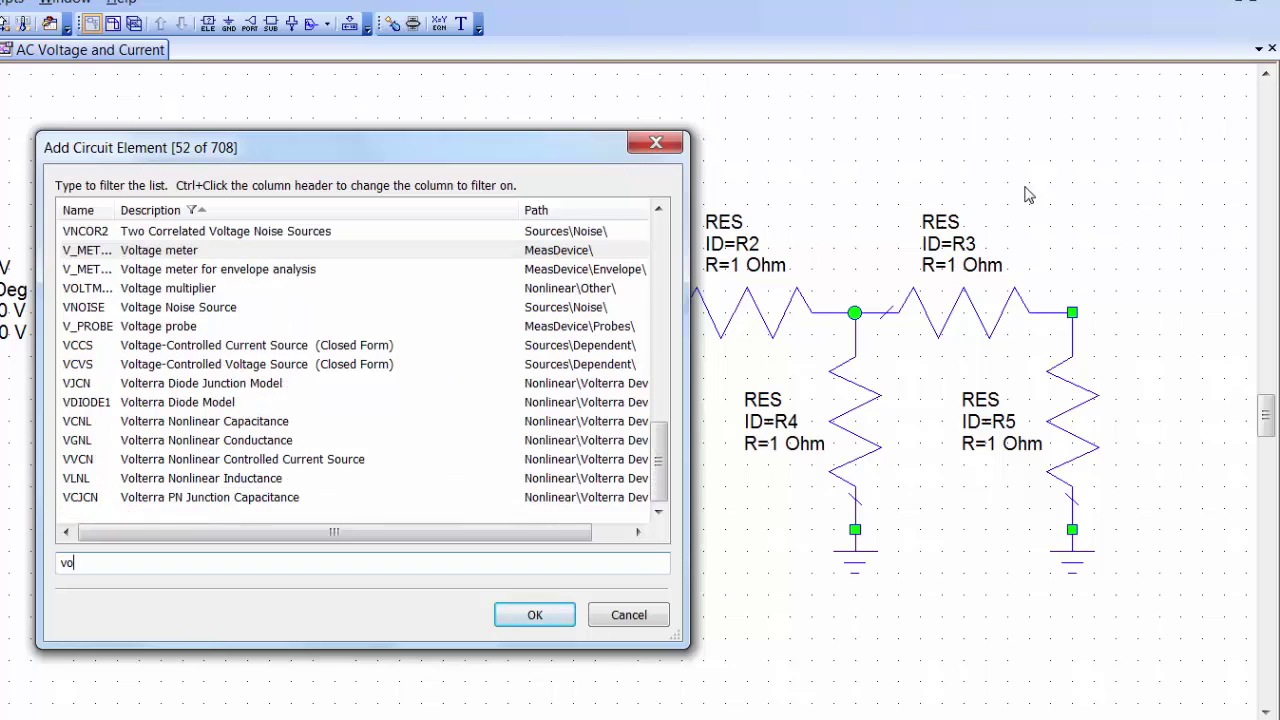
double_click(471, 251)
right_click(971, 144)
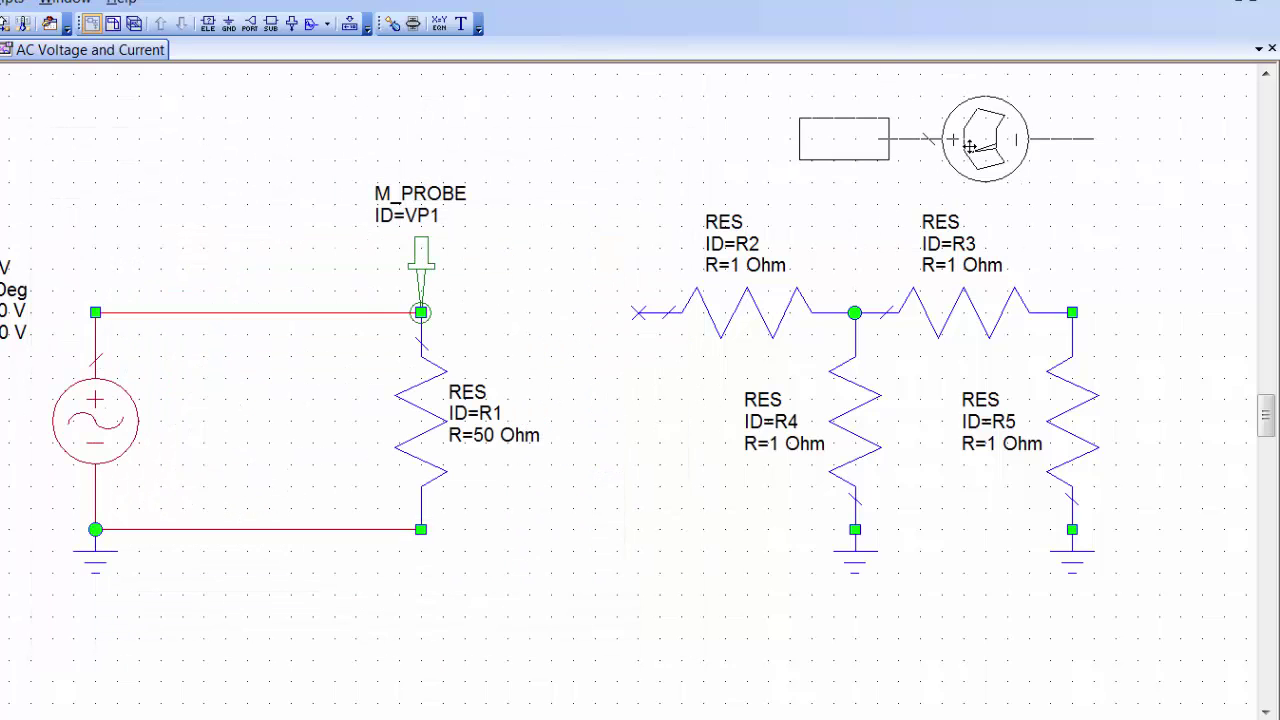
right_click(970, 145)
right_click(971, 145)
left_click(996, 142)
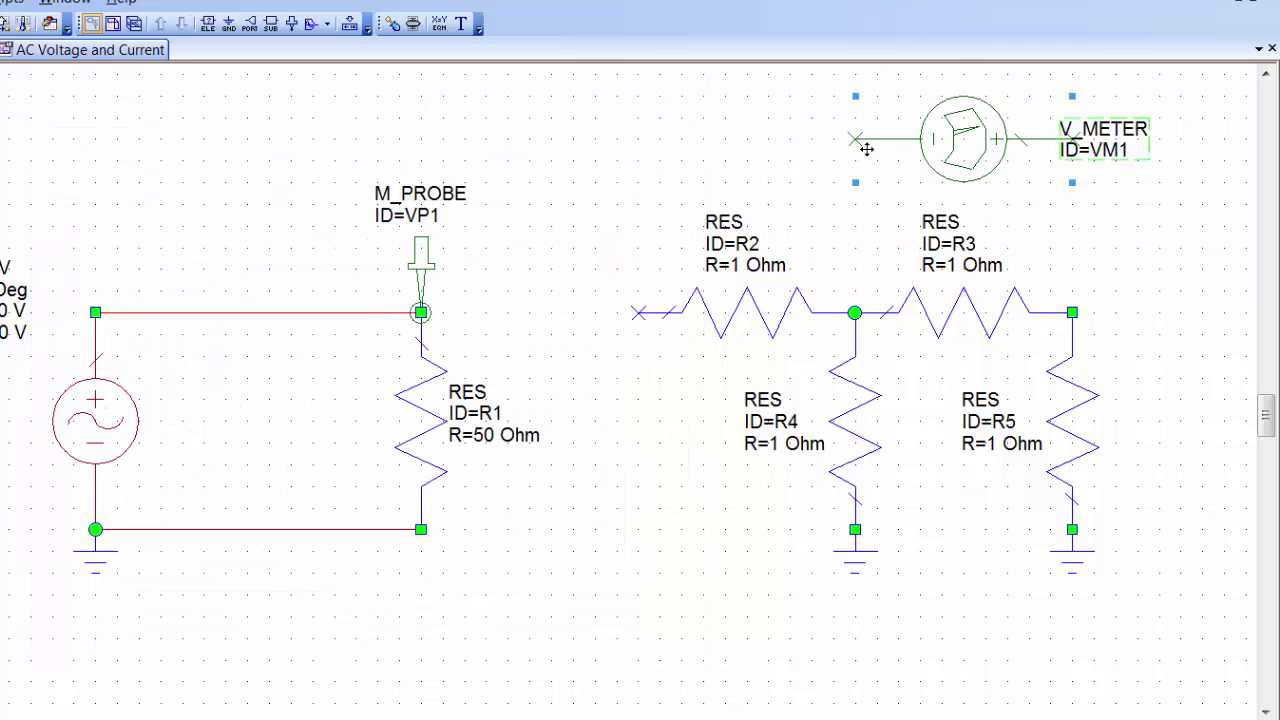
left_click(857, 146)
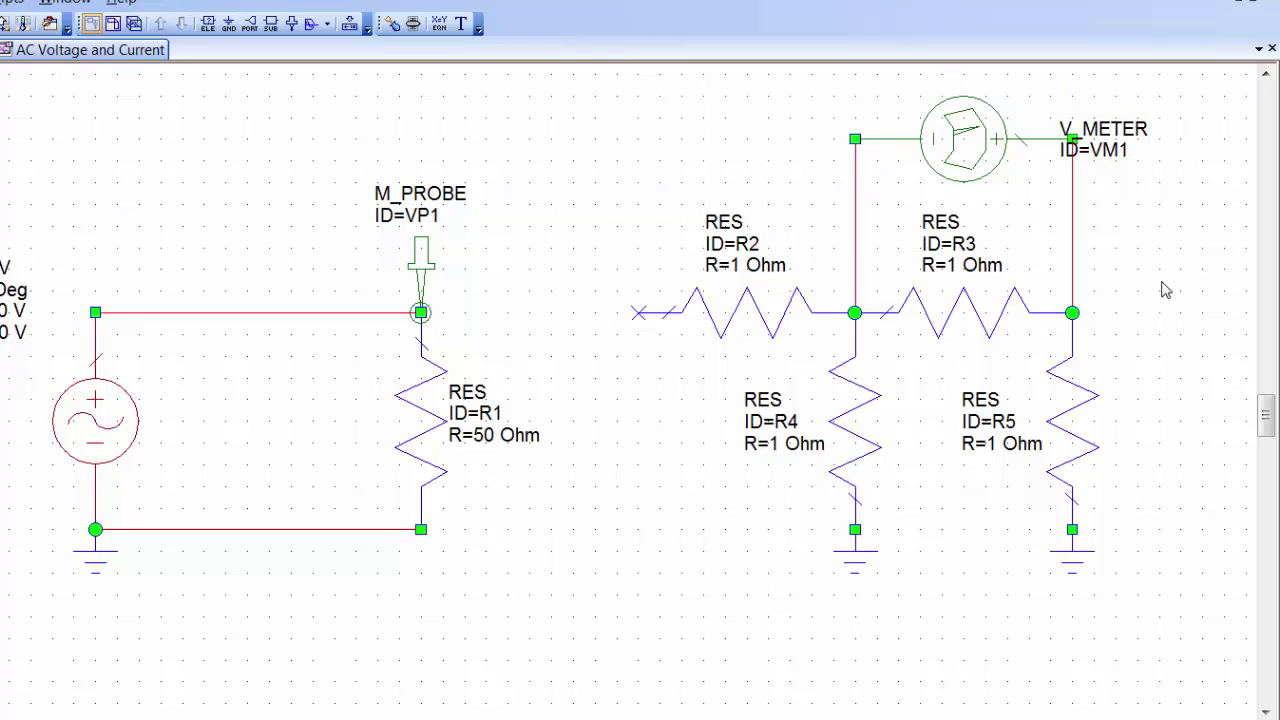